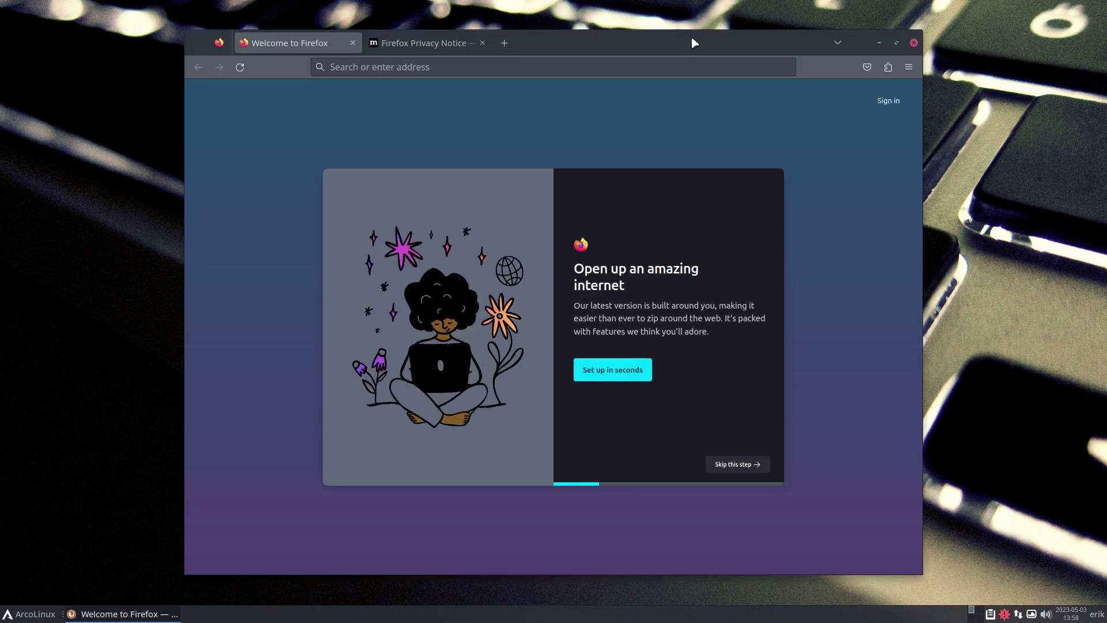
Step: Maximize the Firefox window showing the Welcome to Firefox page
double_click(691, 36)
Step: Go to the arcolinux.info website
left_click(456, 39)
type("arc")
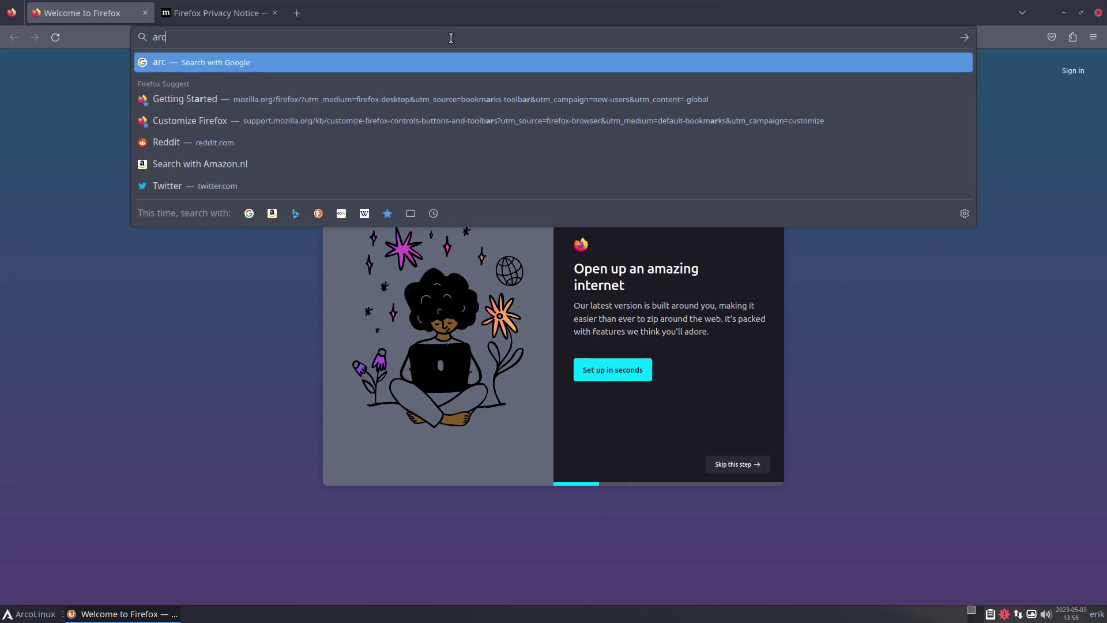
type("olinux.info")
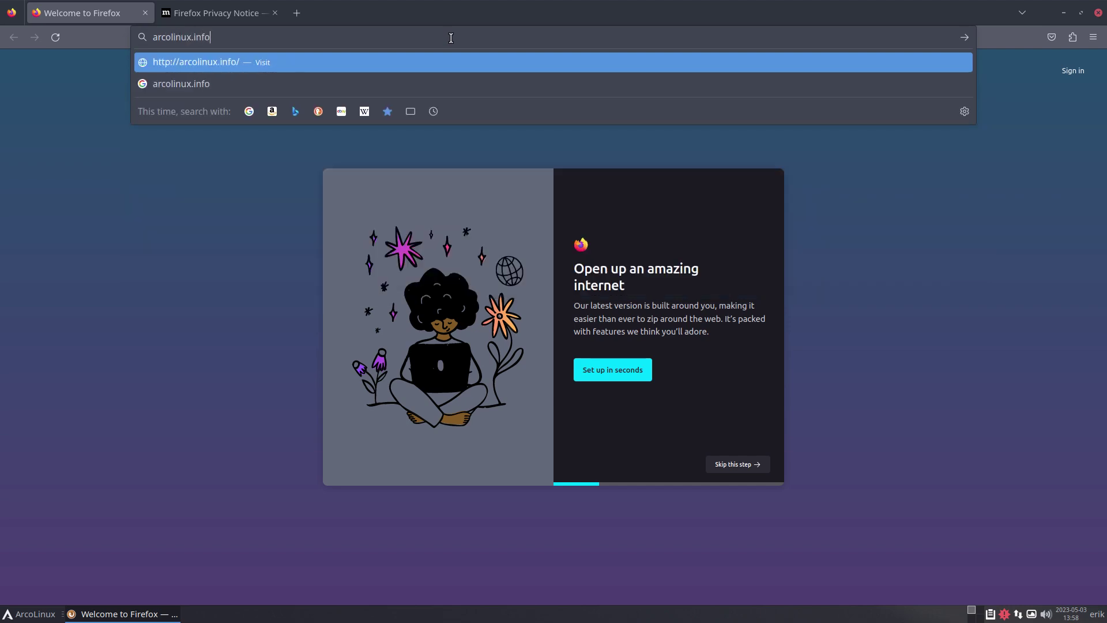
key("Return")
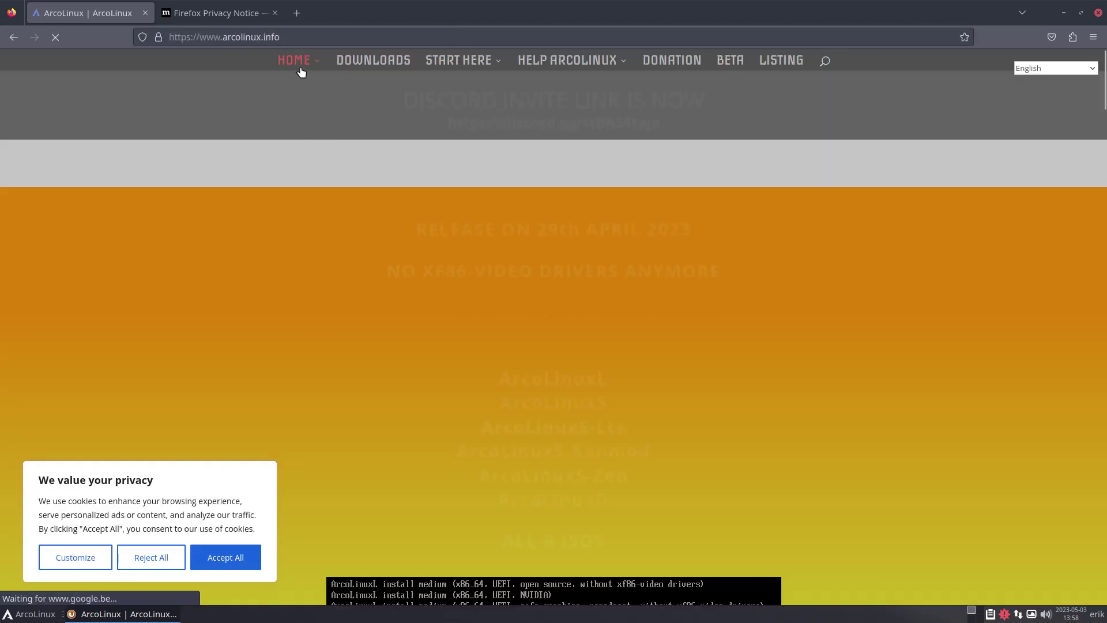
Step: Open arcolinux.com's General > Kernel articles page in a new tab and accept all cookies
mouse_move(304, 68)
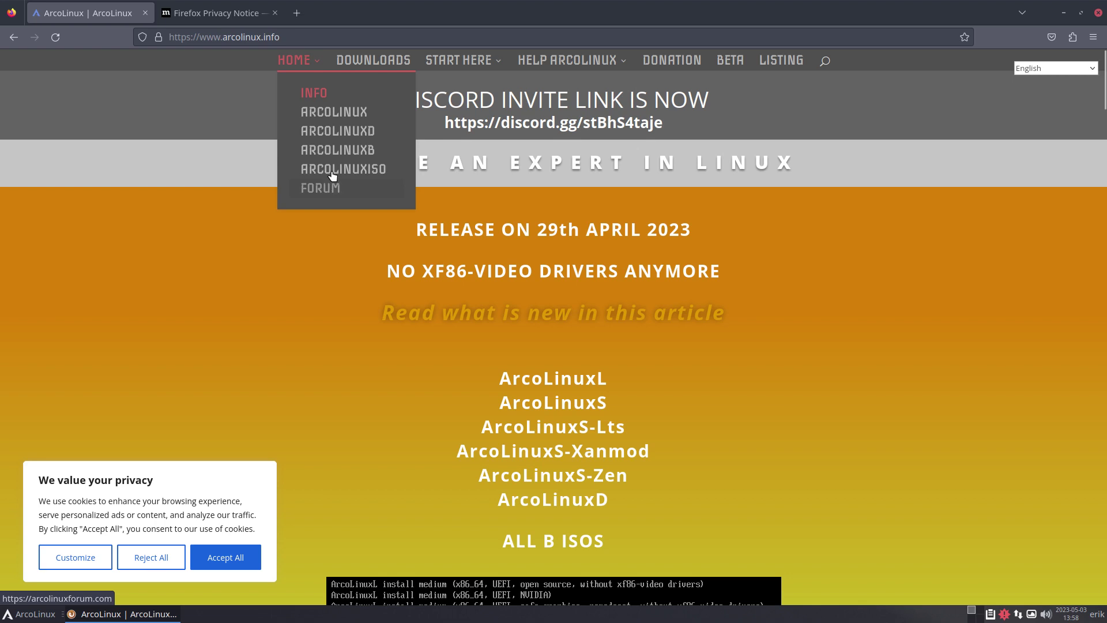
left_click(337, 116)
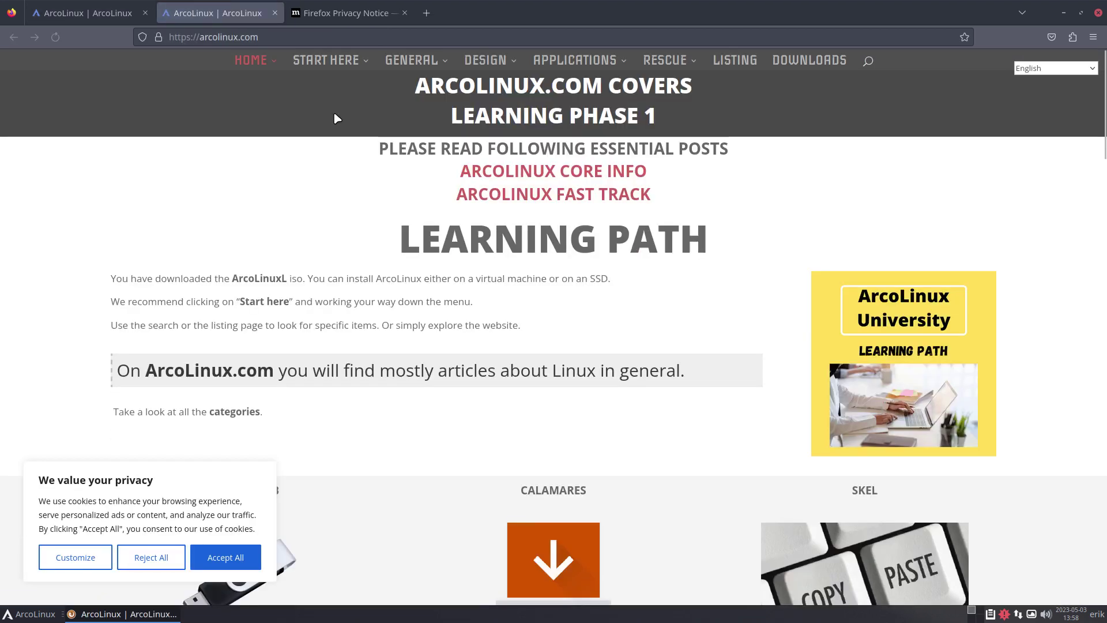
mouse_move(487, 59)
mouse_move(429, 64)
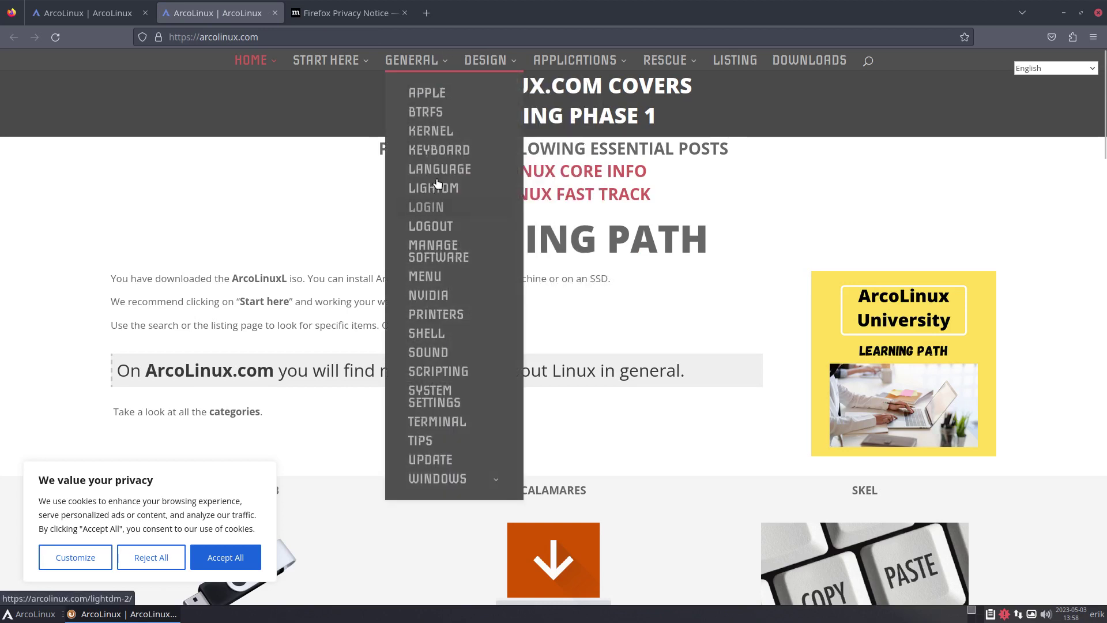
left_click(427, 131)
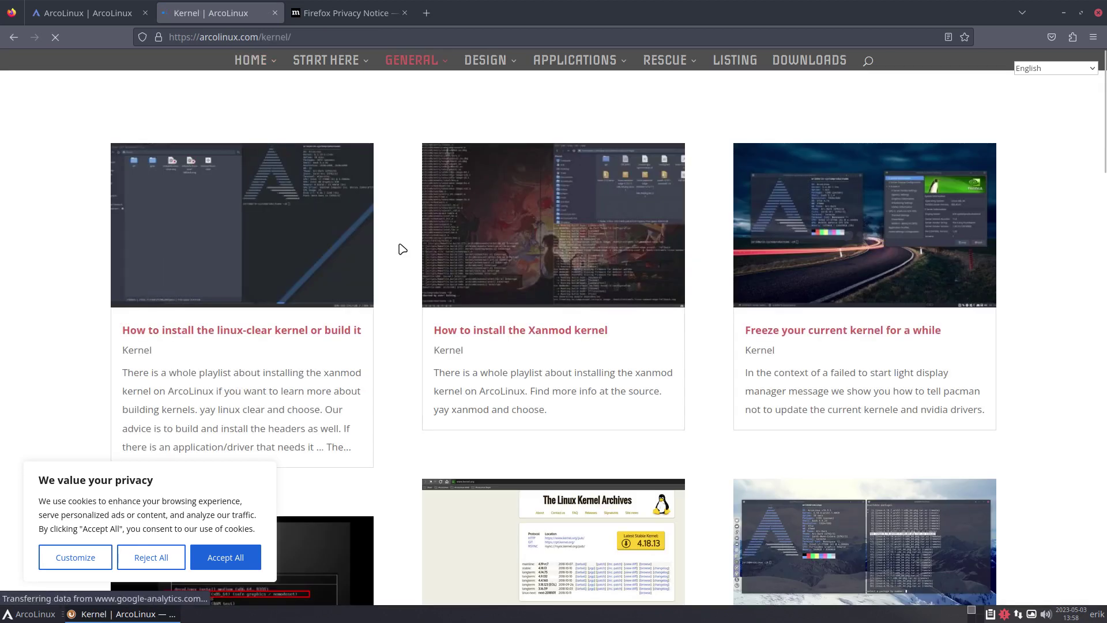
scroll(402, 248, "down", 5)
left_click(253, 563)
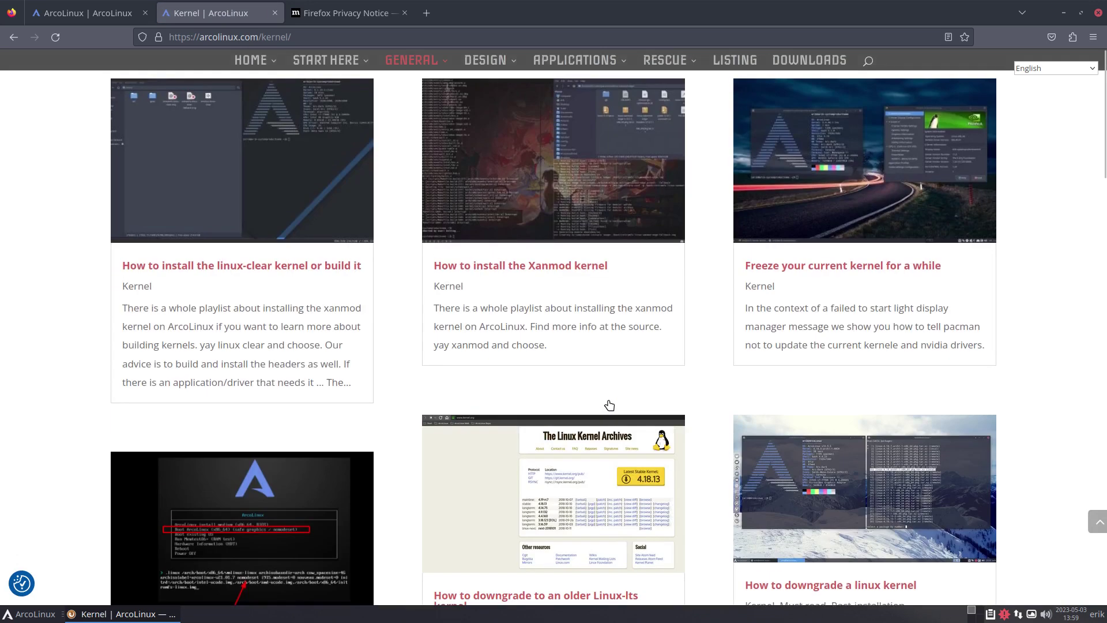
Step: Load youtube.com in the Privacy Notice tab and accept its cookies
left_click(344, 13)
left_click(342, 37)
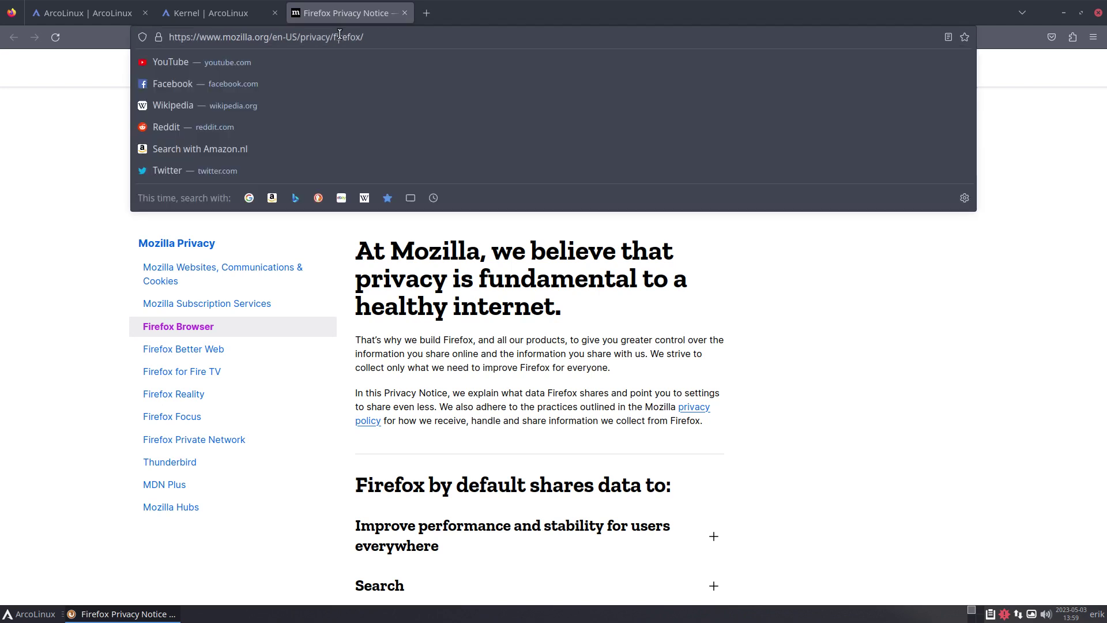
type("yupoo")
key("BackSpace")
key("BackSpace")
key("BackSpace")
key("BackSpace")
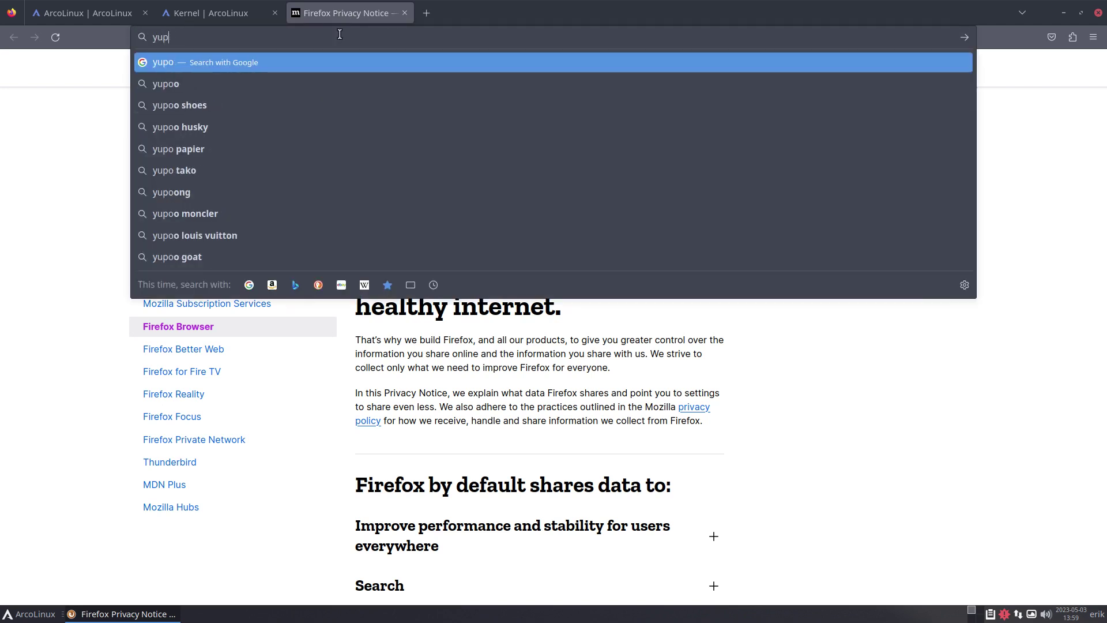
type("outube.com")
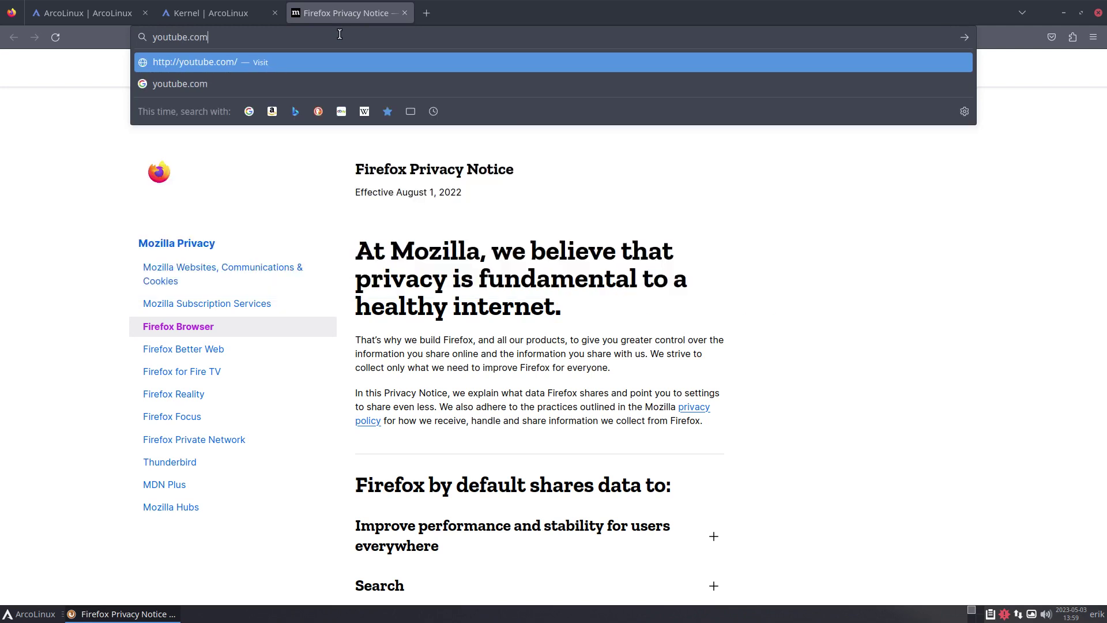
key("Return")
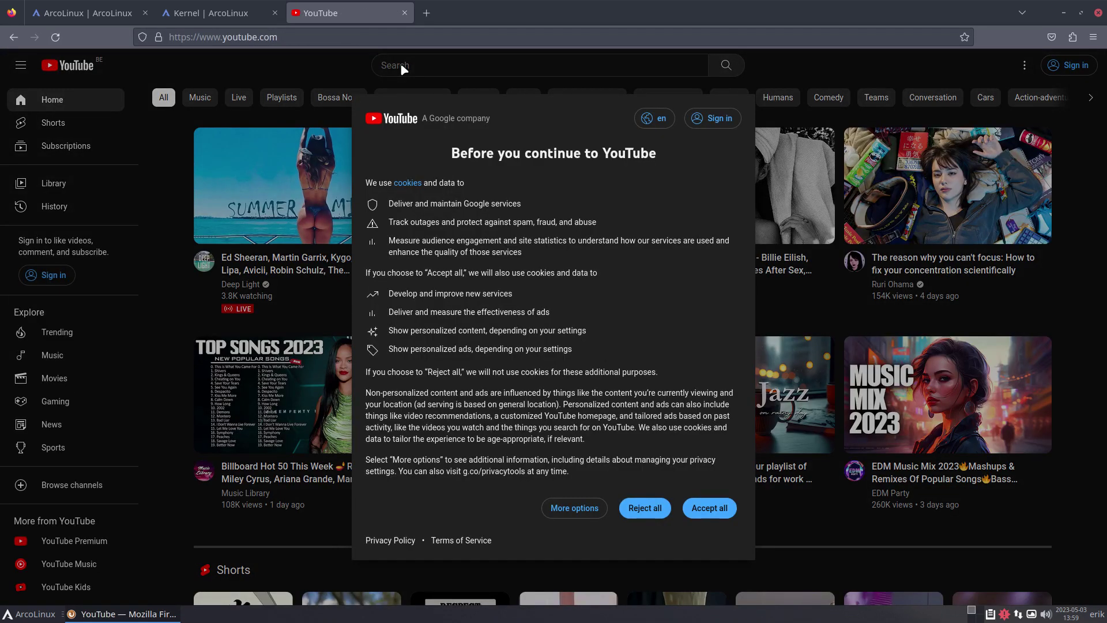
left_click(709, 507)
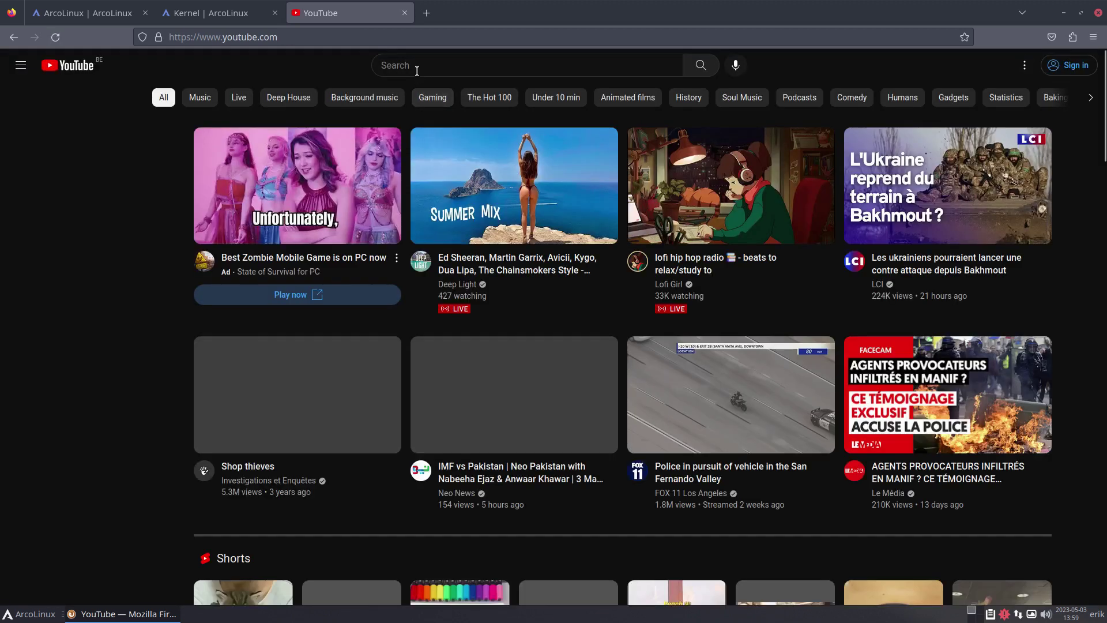
Step: Search YouTube for 'arcolinux', open the ArcoLinux channel and pause its featured video
left_click(416, 66)
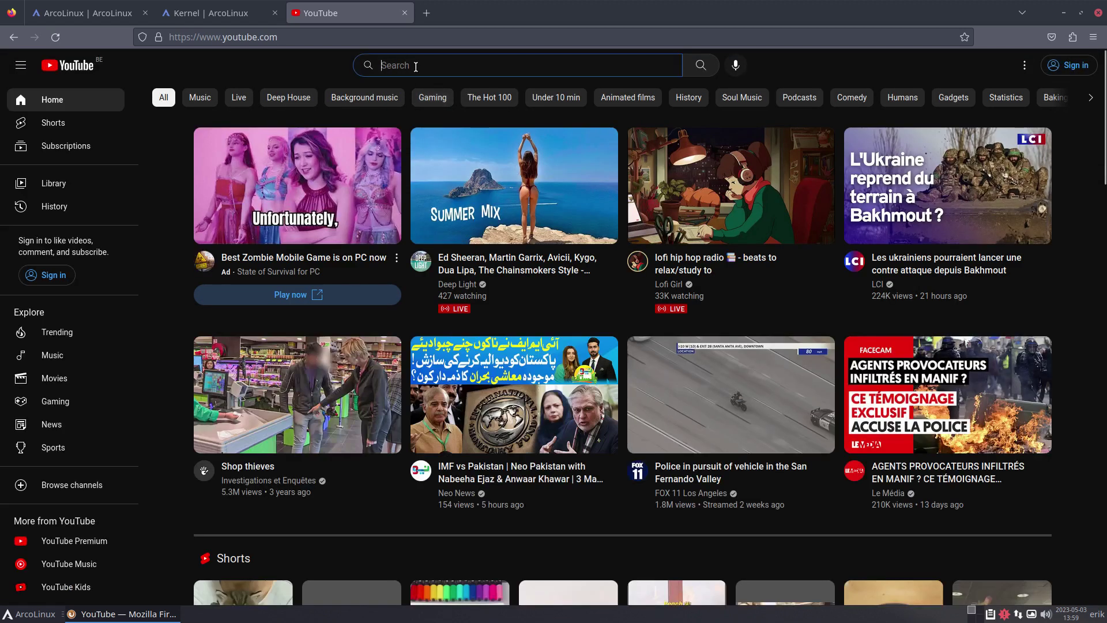
type("arcolinux")
key("Return")
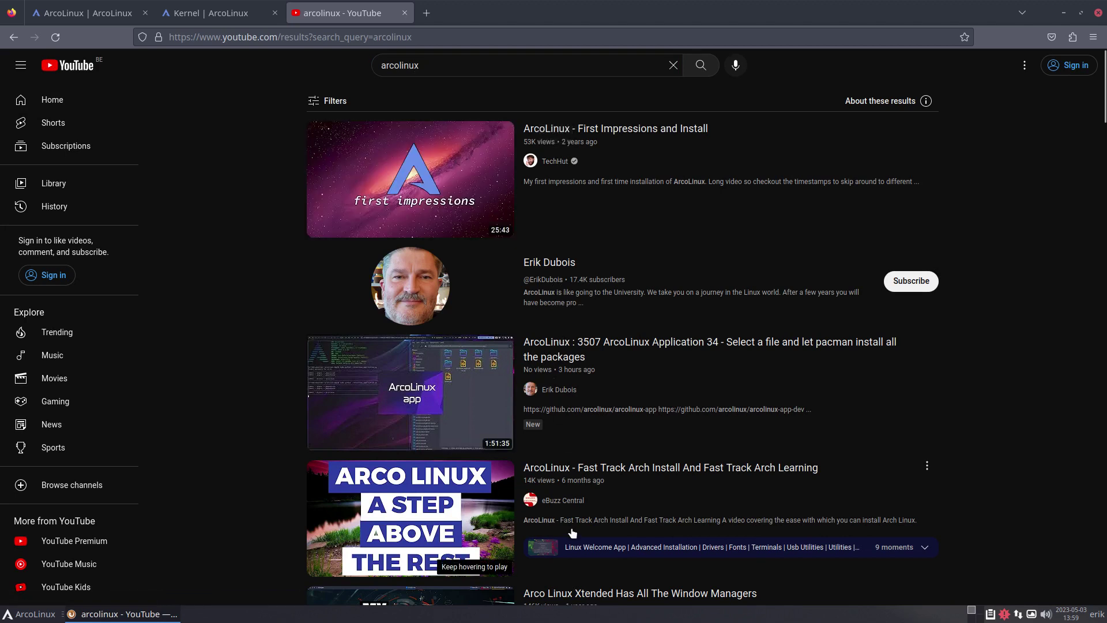
left_click(553, 279)
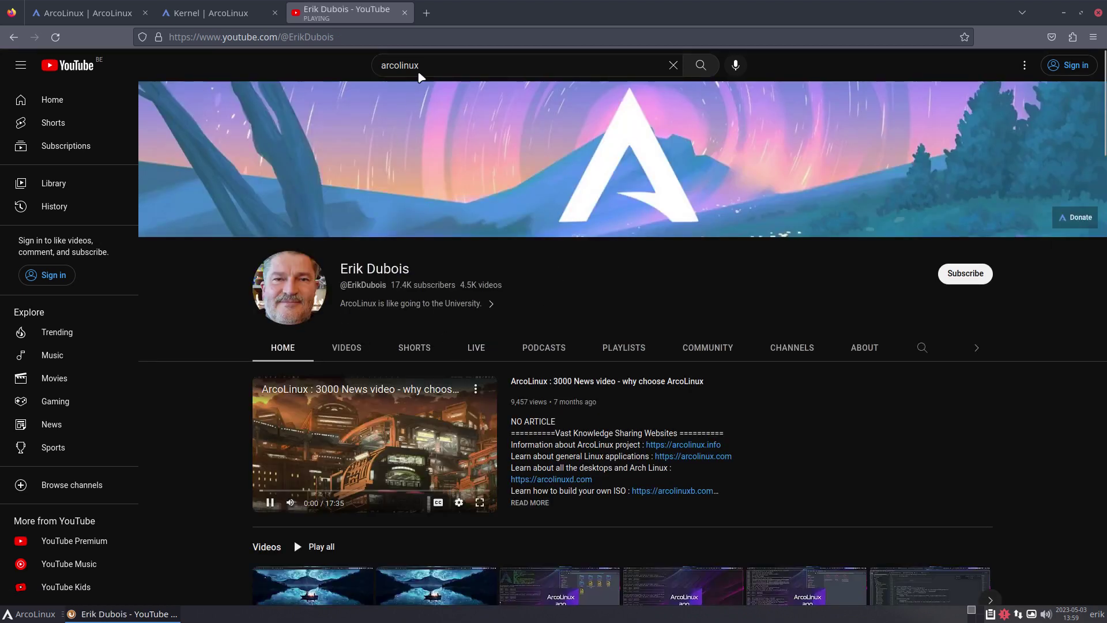
left_click(427, 64)
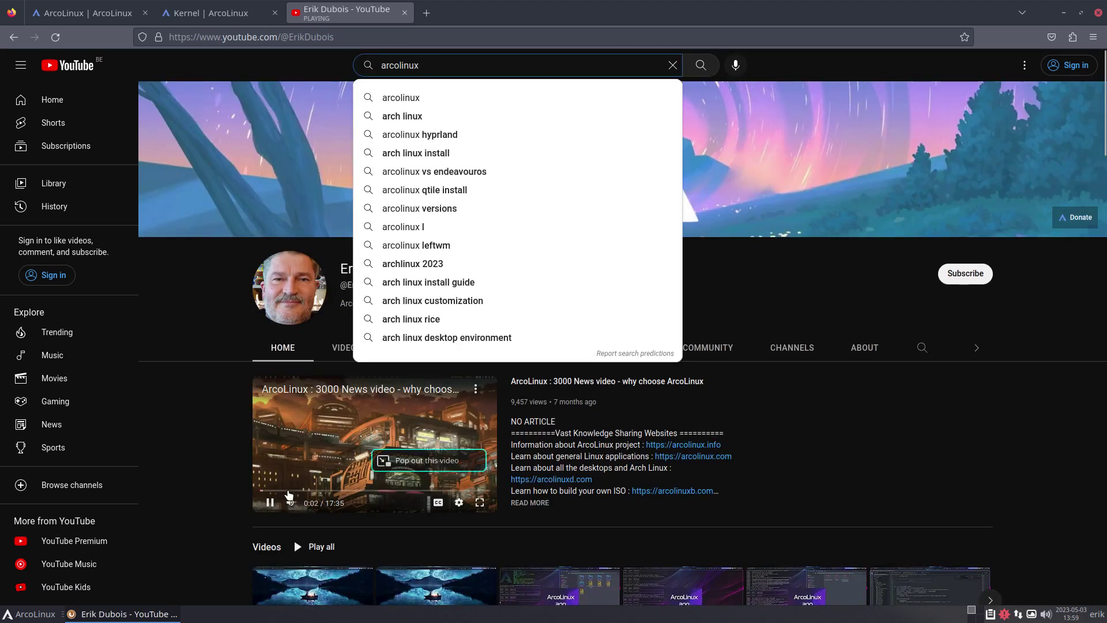
left_click(270, 504)
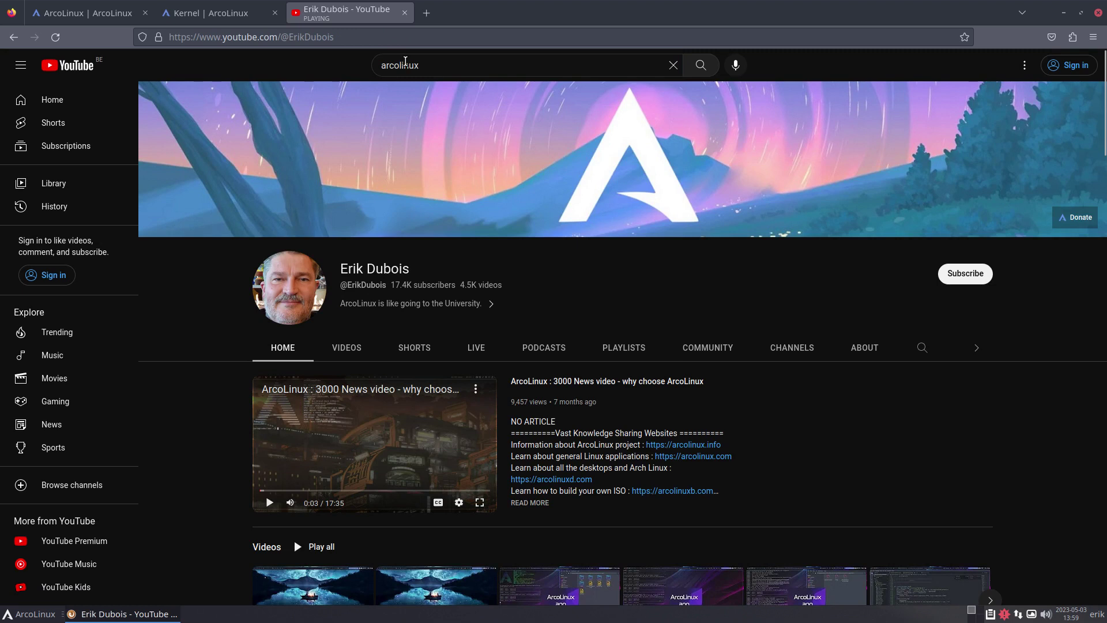
Step: Search the channel's videos for 'kernel', then return to the Kernel articles tab
left_click(922, 348)
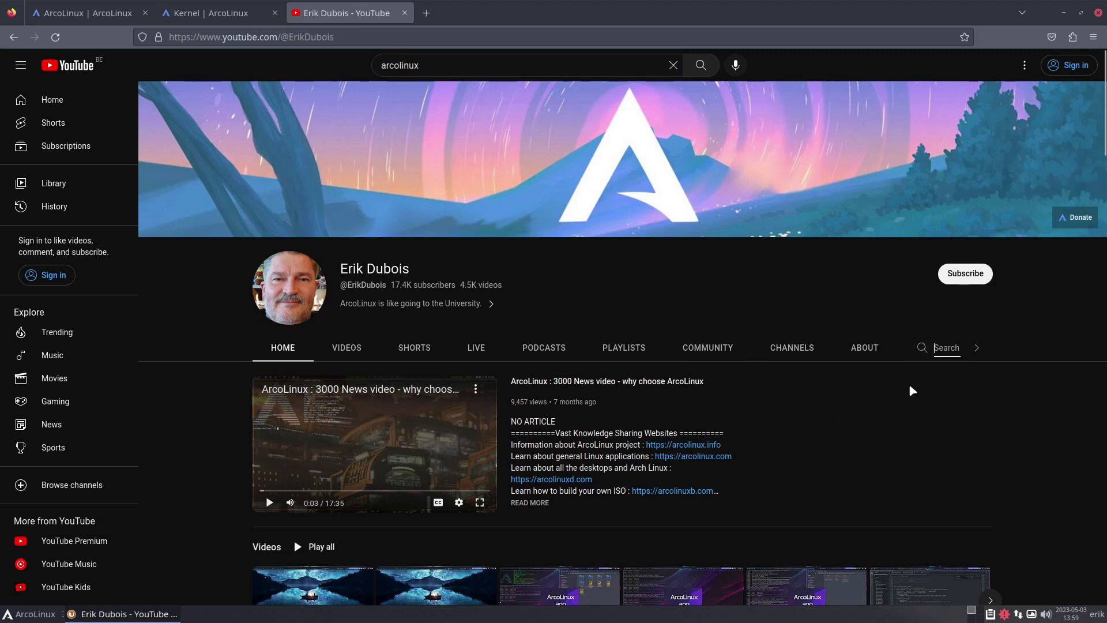
type("kernel")
key("Return")
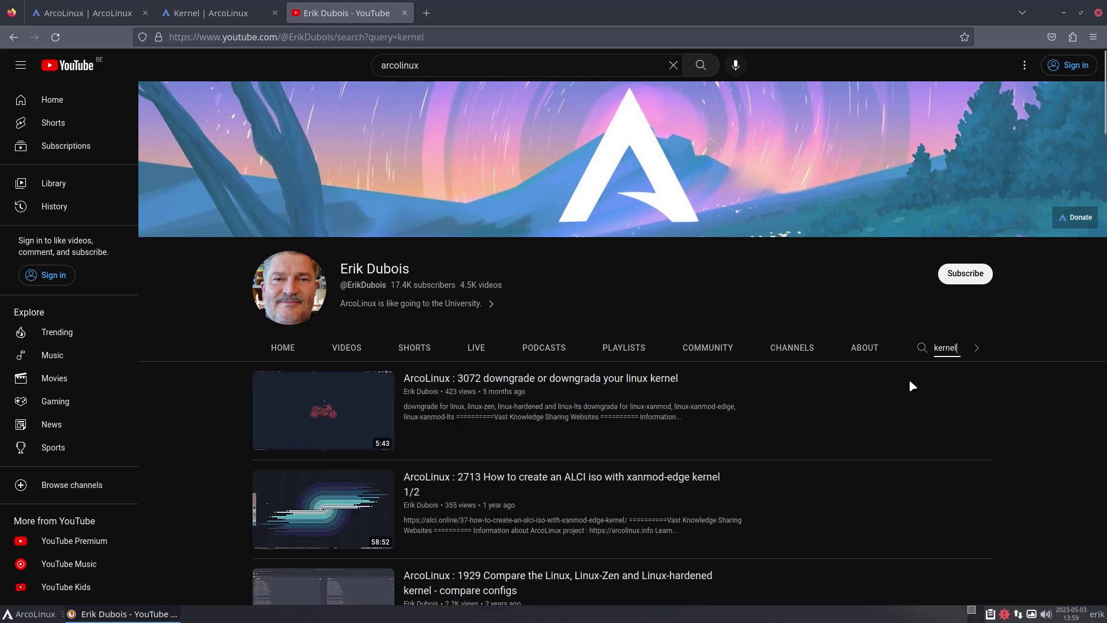
left_click(221, 17)
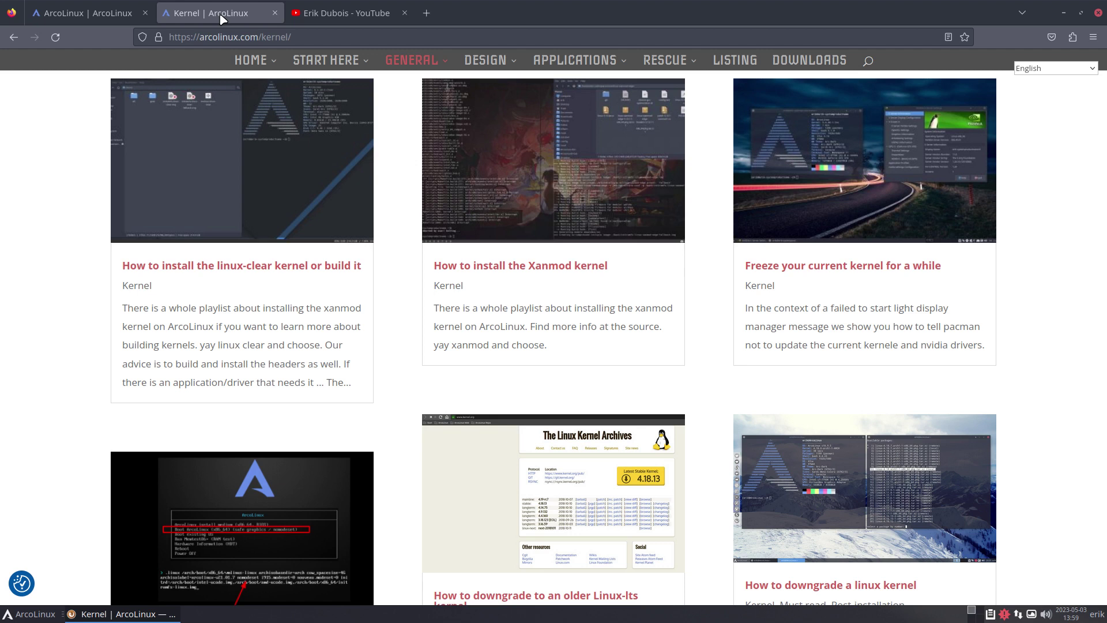
Step: Minimize Firefox, launch Alacritty, run update and confirm upgrading the 15 packages
left_click(1062, 13)
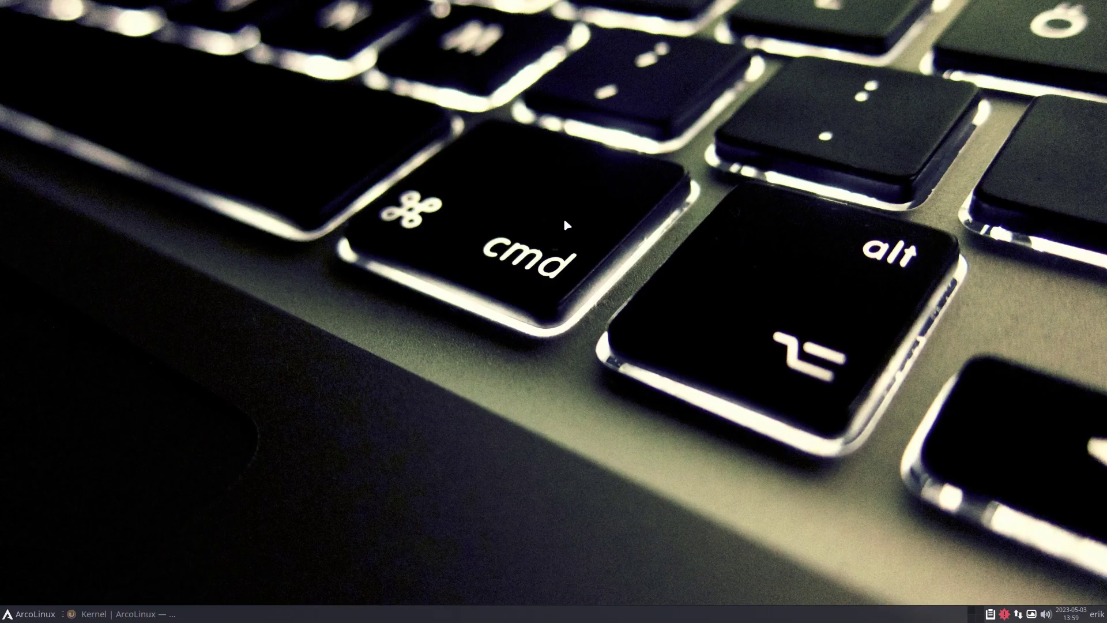
key("super+Return")
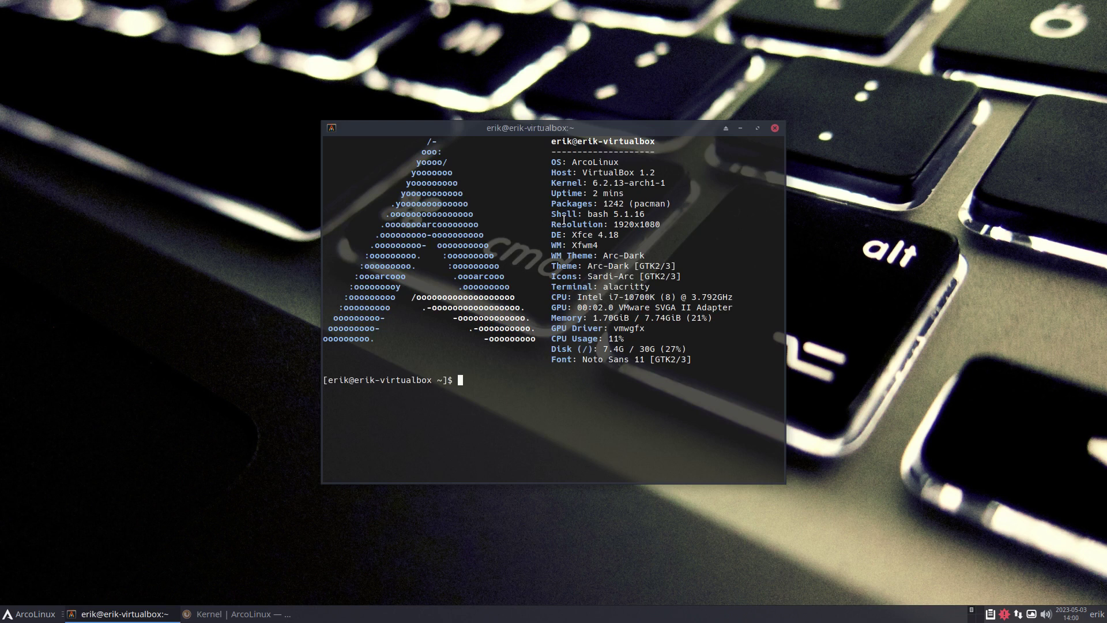
type("update")
key("Return")
key("Return")
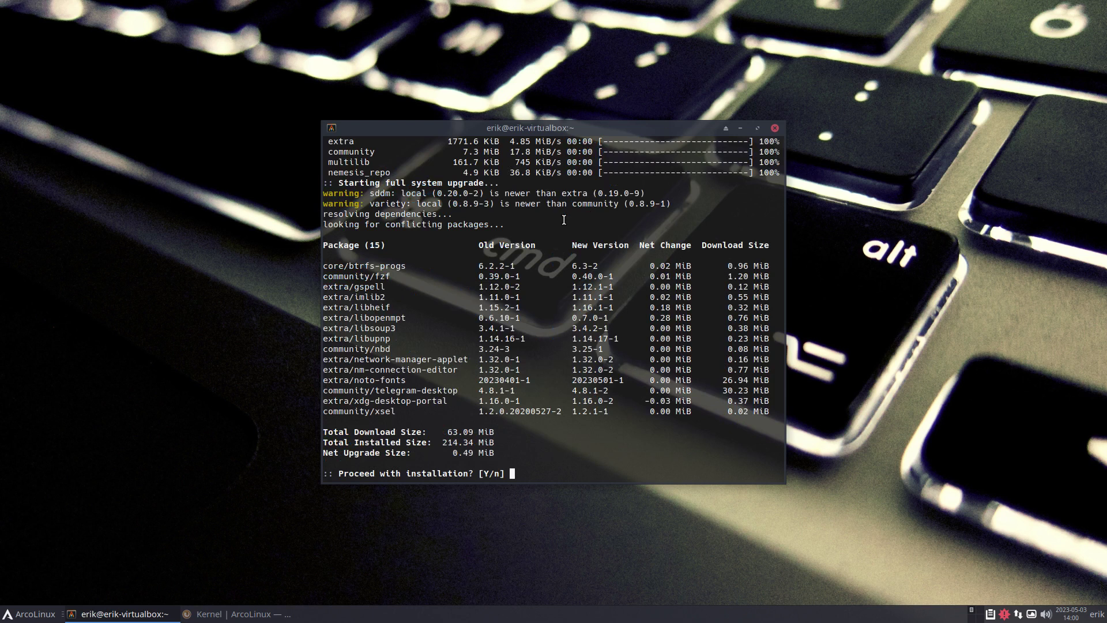
key("Return")
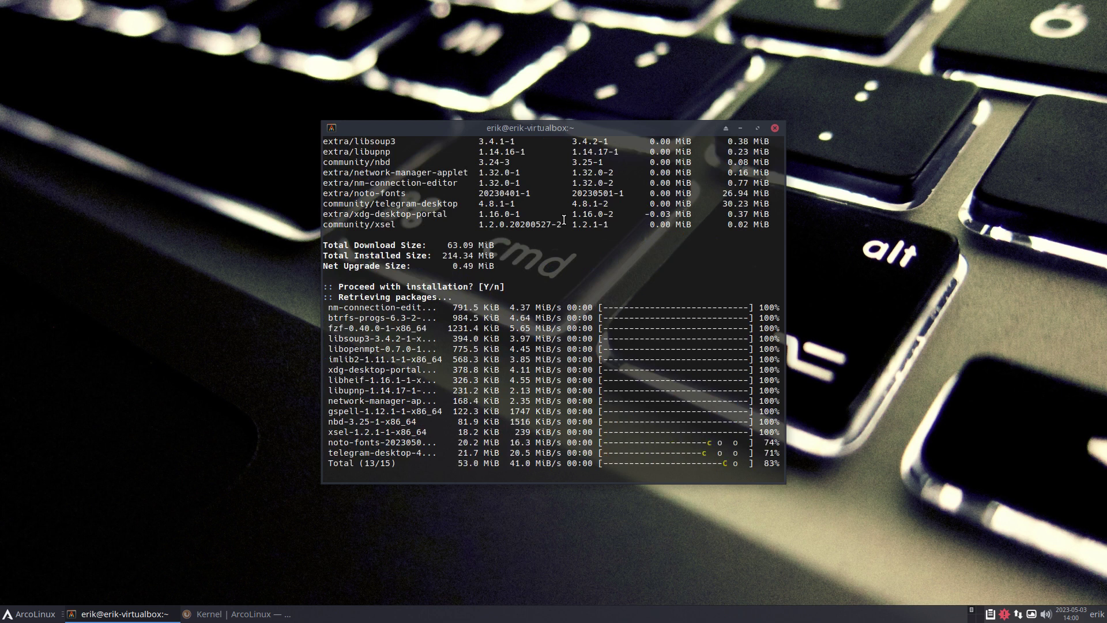
scroll(367, 230, "up", 10)
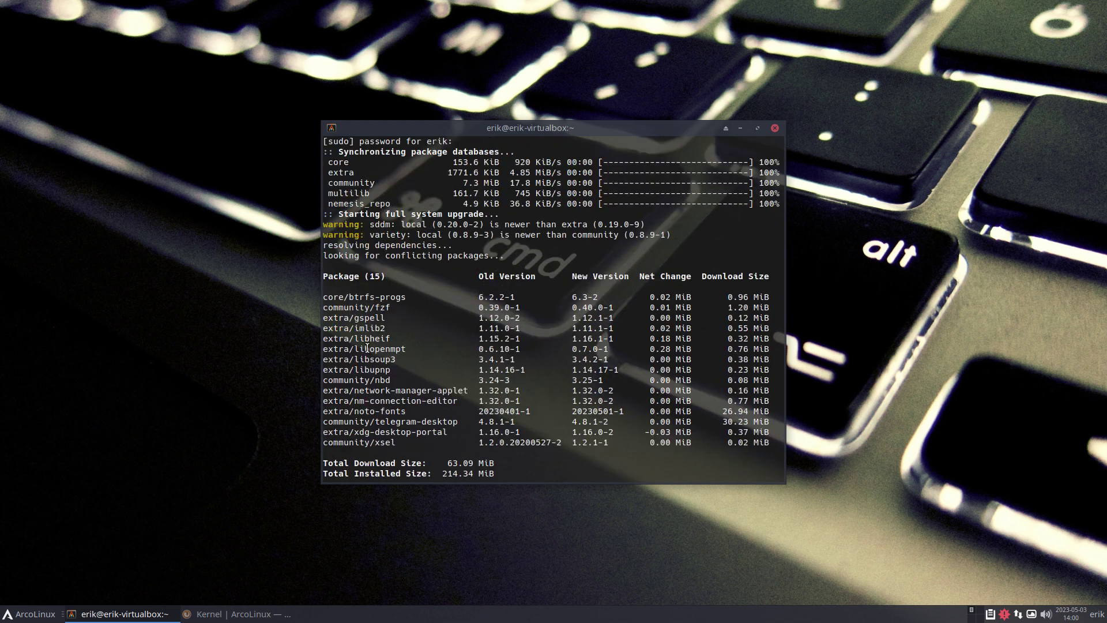
left_click(1004, 615)
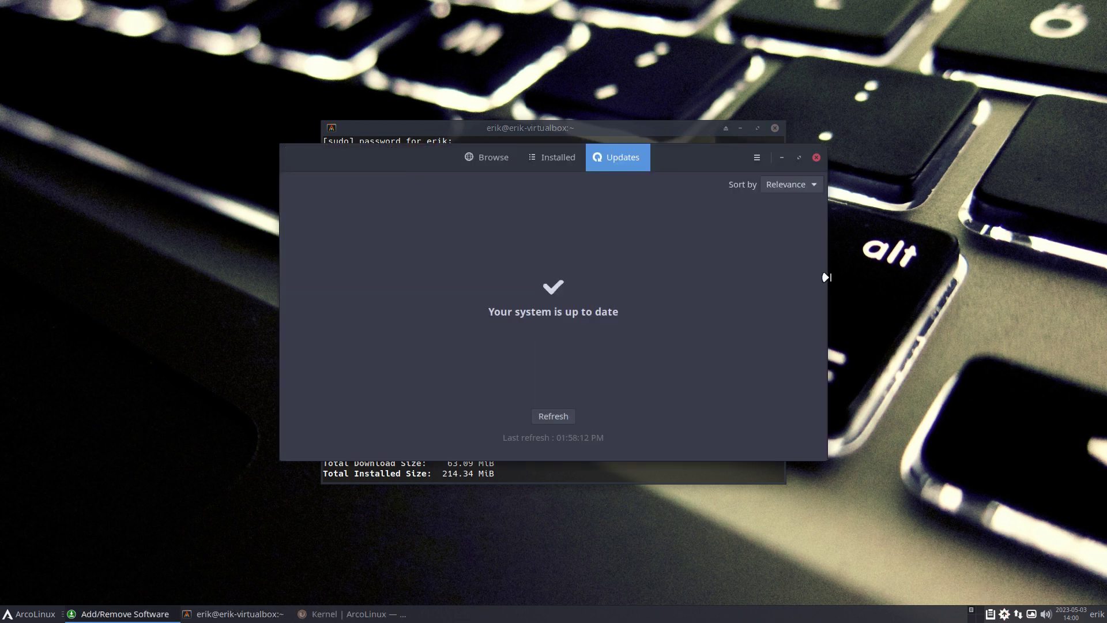
left_click(817, 157)
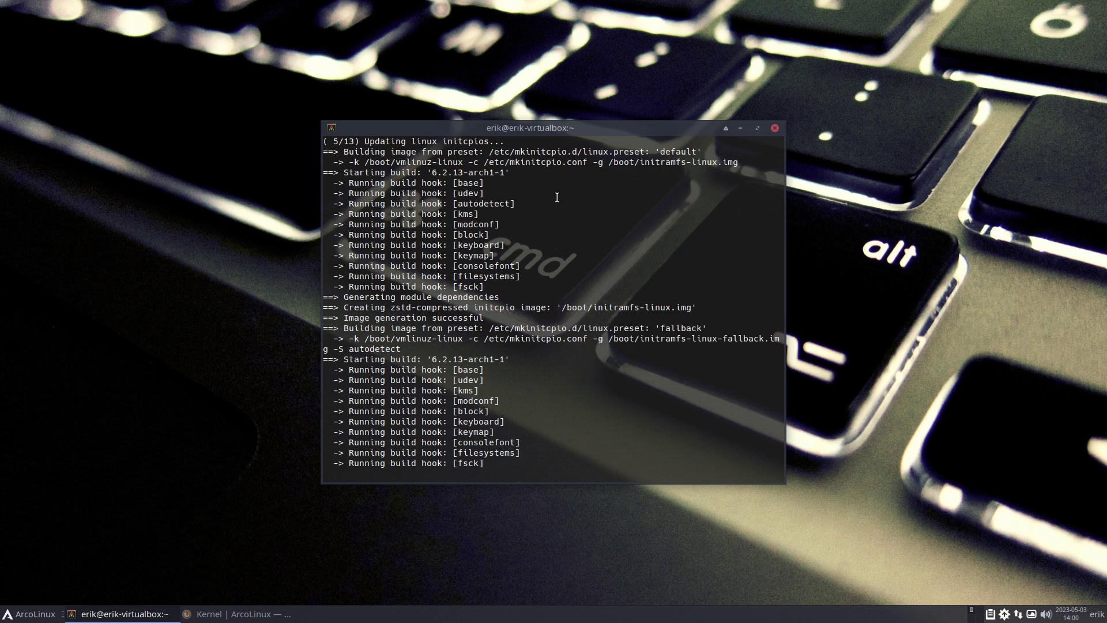
Step: Move Alacritty up-left and stretch it taller to show the full initramfs build output
left_click_drag(551, 128, 504, 61)
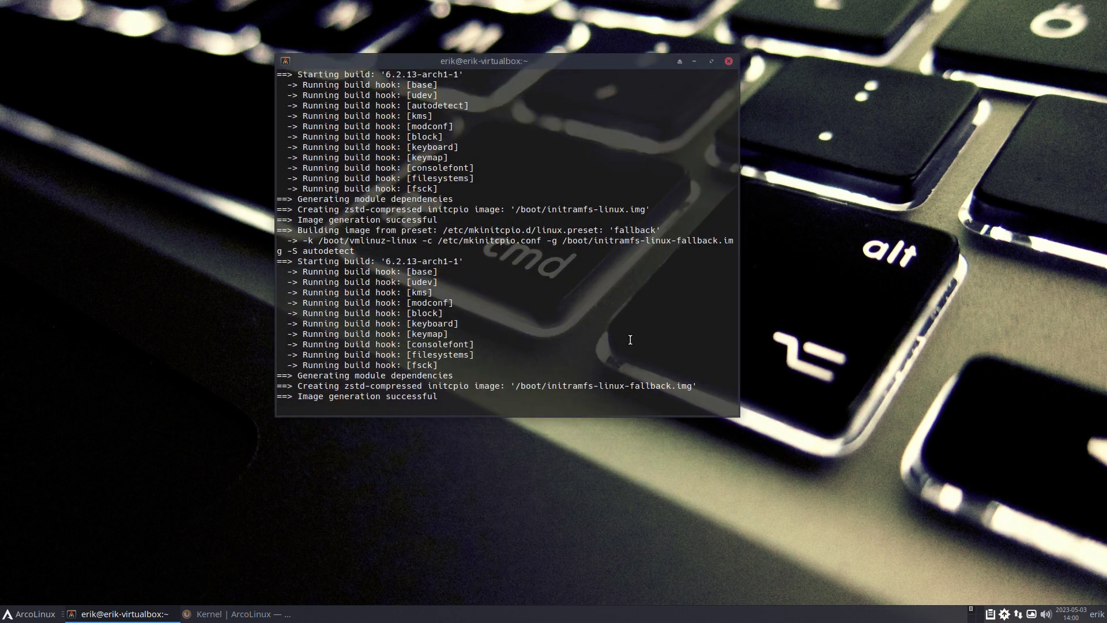
left_click_drag(647, 416, 630, 545)
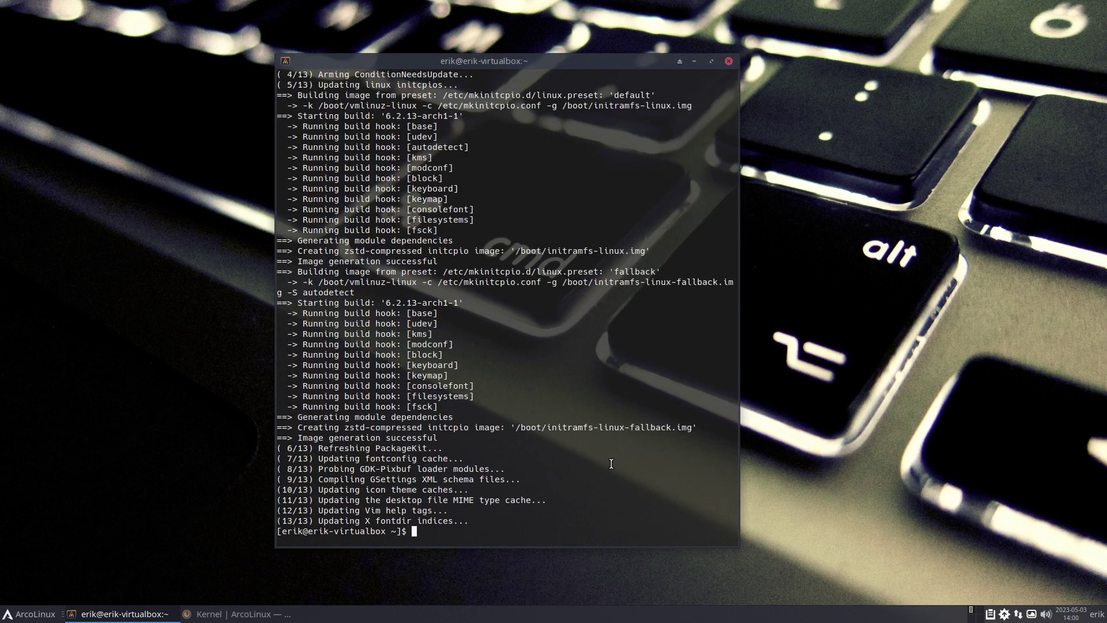
scroll(611, 464, "up", 1)
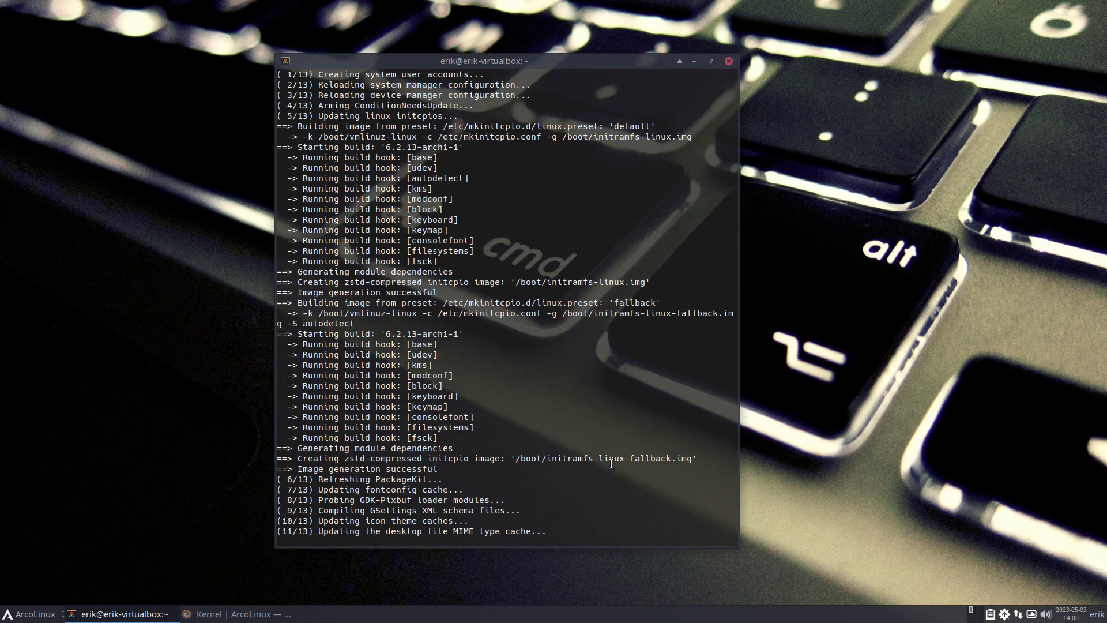
scroll(611, 464, "down", 1)
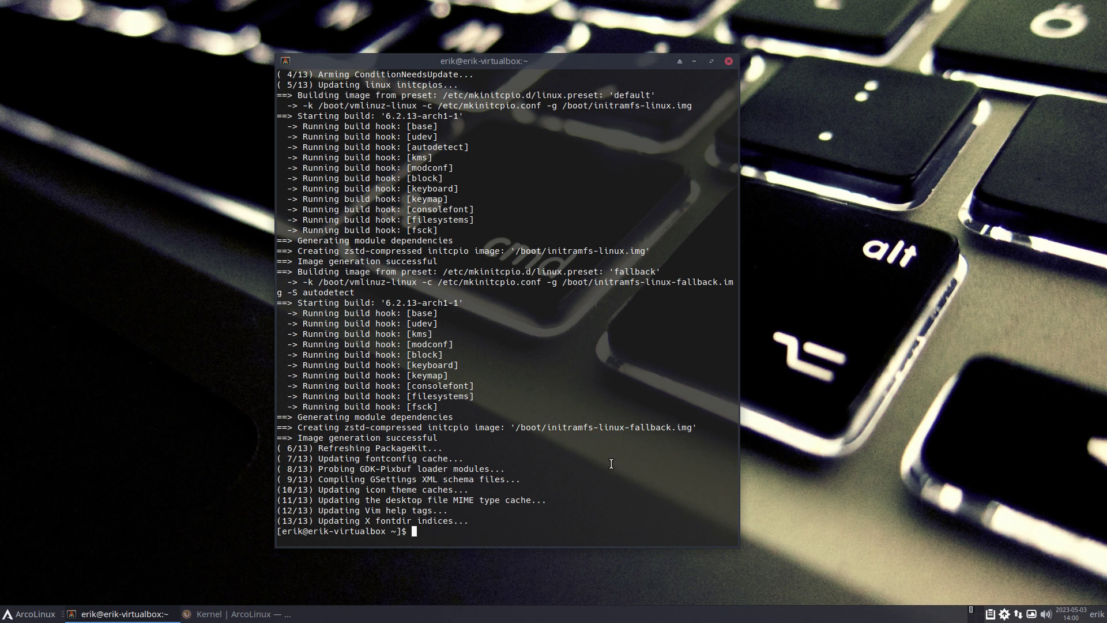
Step: Open the ArcoLinux mirror list with narcomirrorlist, uncomment the Amsterdam server, and exit nano
type("narcomirrorlist")
key("Return")
key("Down")
key("Delete")
key("ctrl+c")
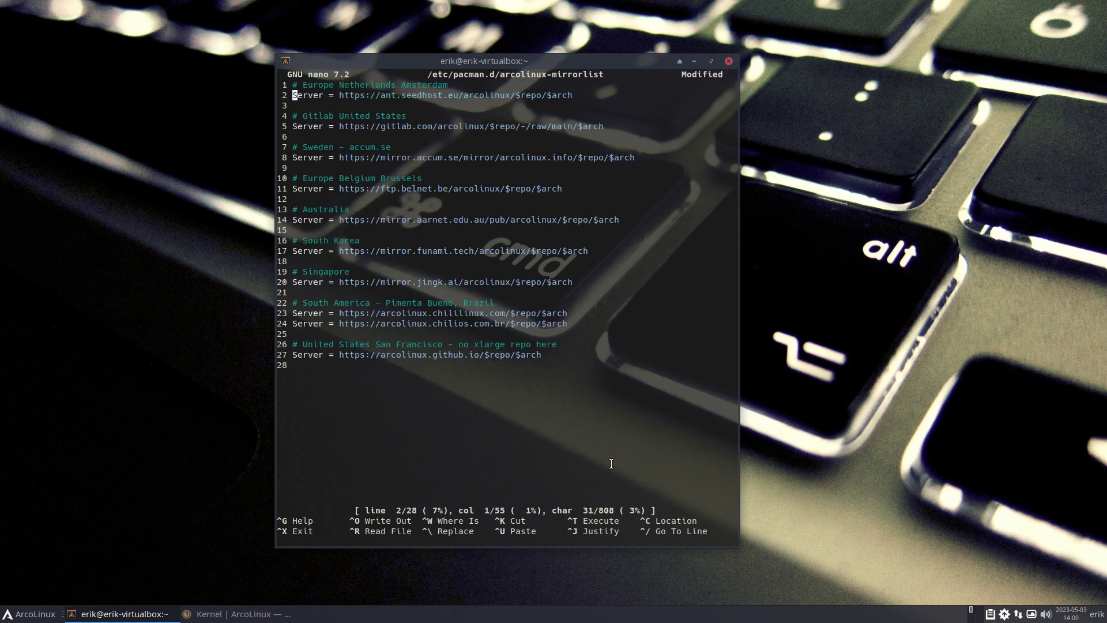
key("BackSpace")
key("ctrl+x")
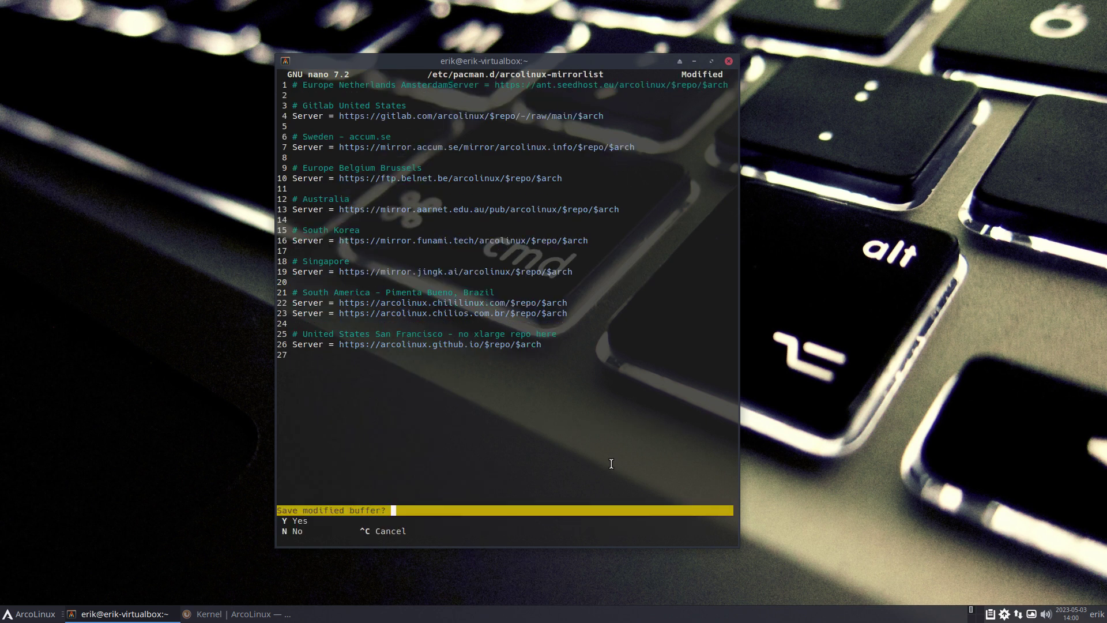
Step: Decline saving, run the update, and highlight the core through multilib and nemesis_repo rows
type("n")
type("udpate")
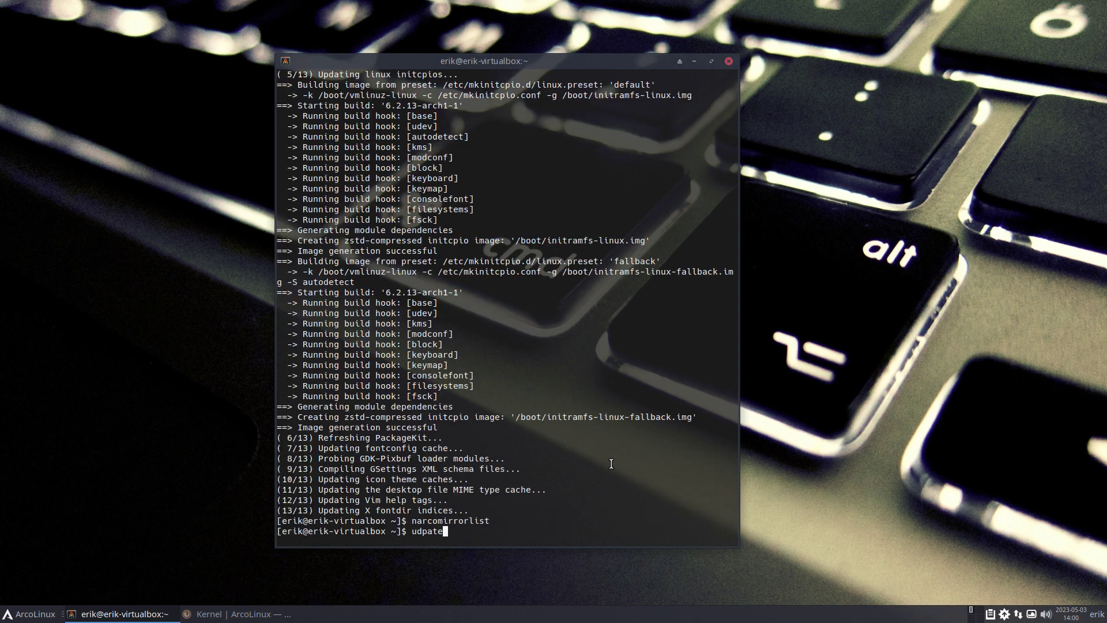
key("Return")
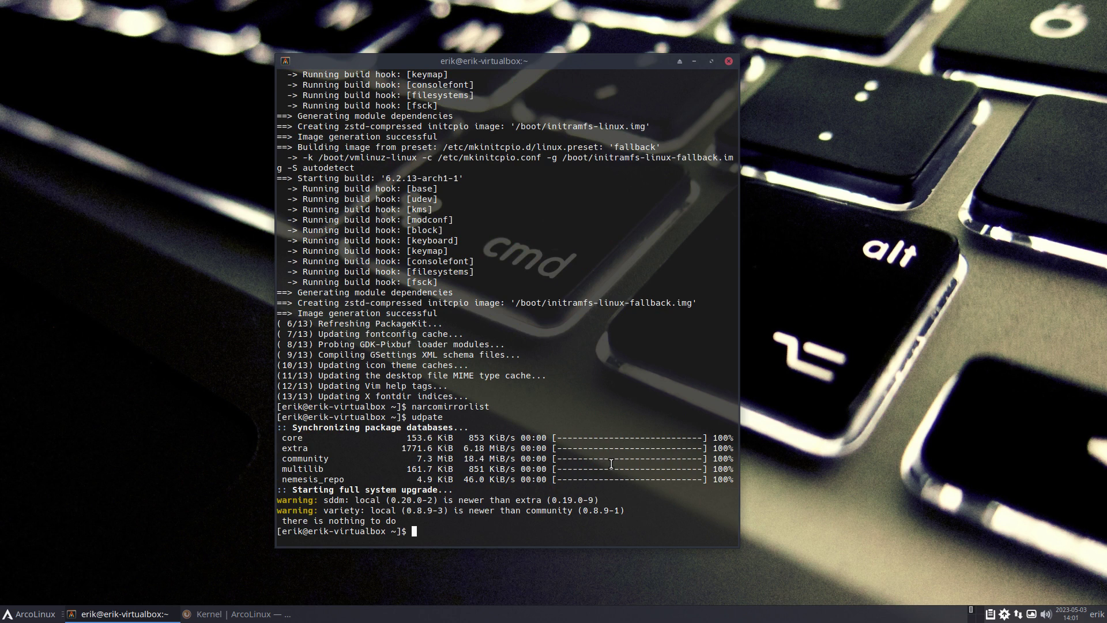
type("att")
key("BackSpace")
key("BackSpace")
type("a")
key("Return")
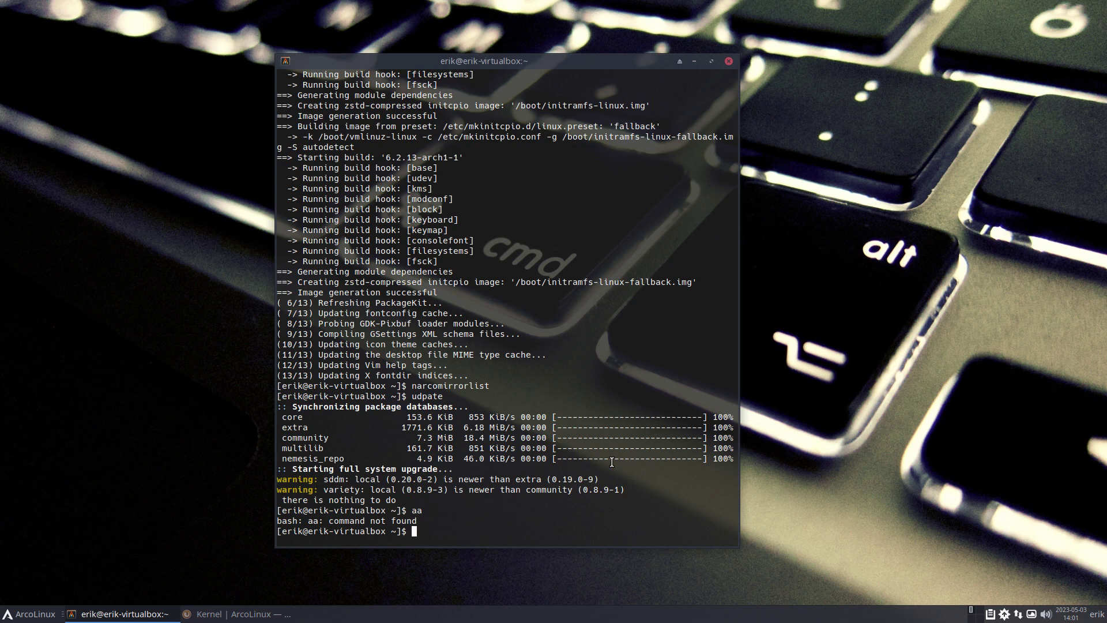
left_click_drag(339, 447, 279, 418)
left_click_drag(349, 459, 272, 455)
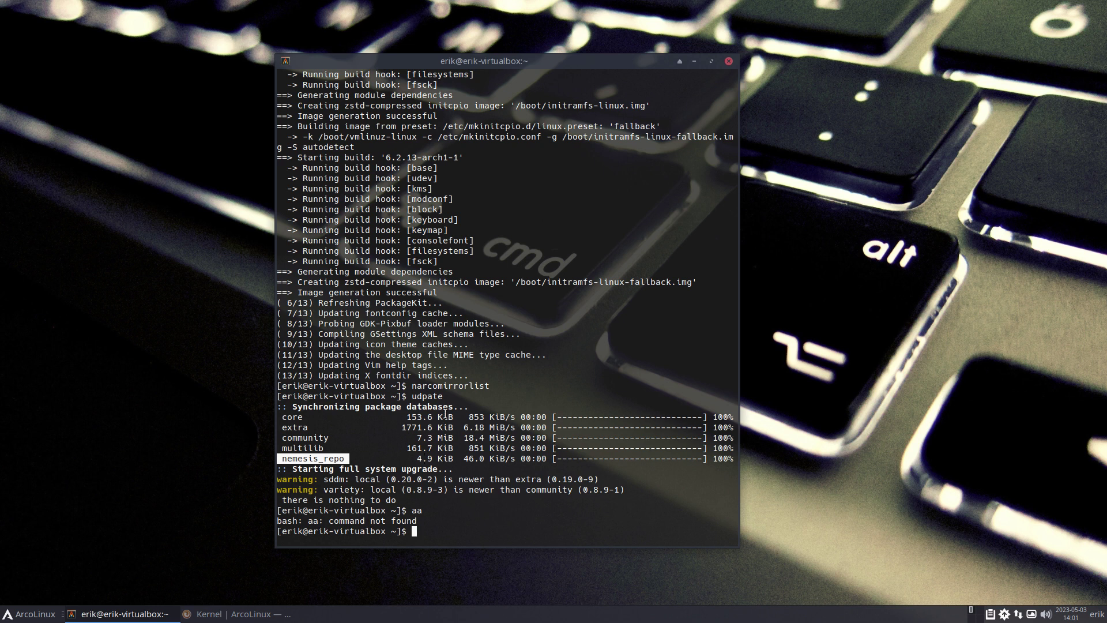
Step: Launch Arch Linux Tweak Tool with att and authorise it with the password
type("att")
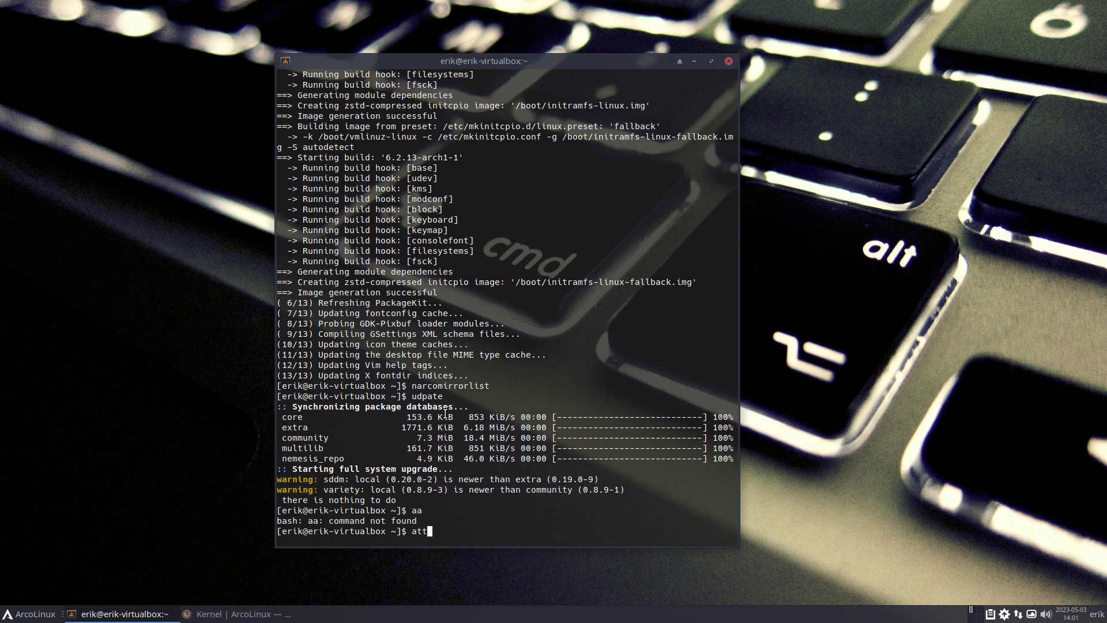
key("Return")
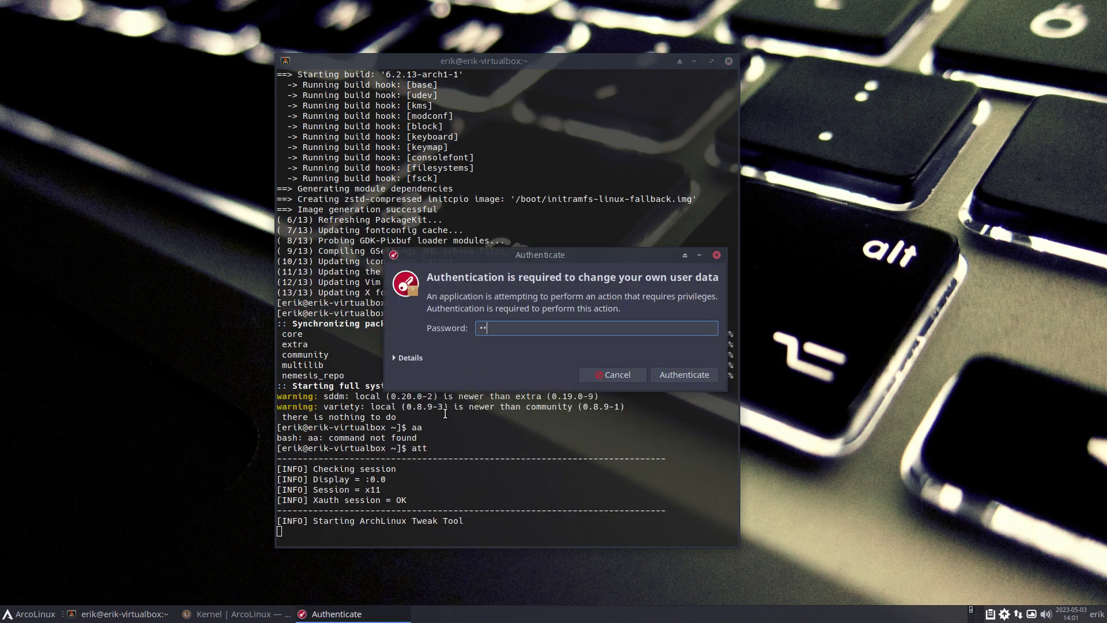
key("Return")
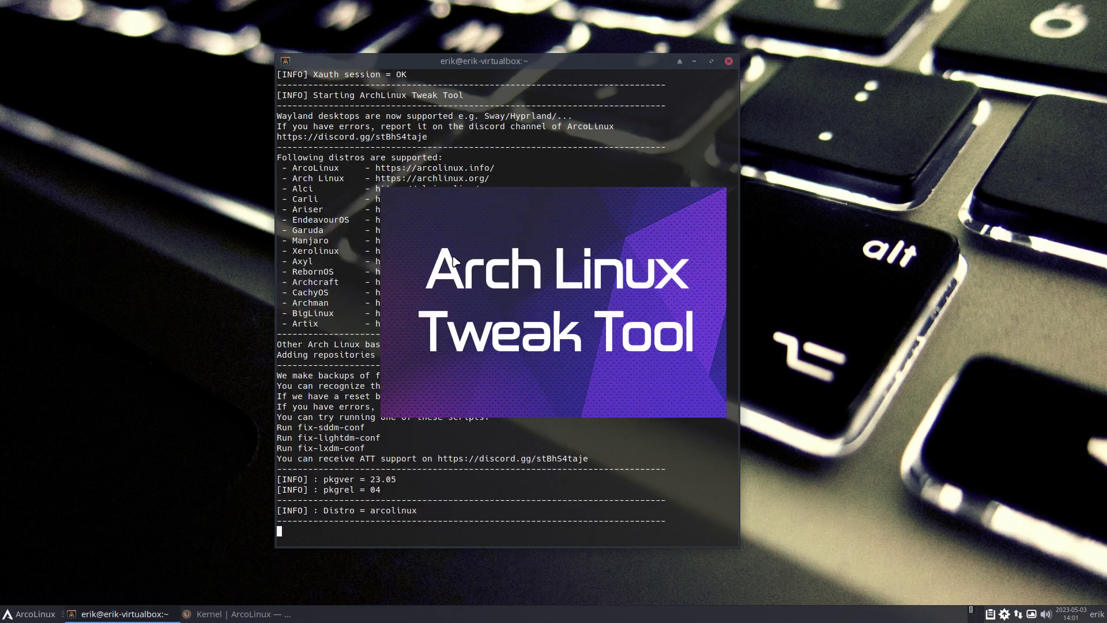
left_click_drag(488, 66, 228, 51)
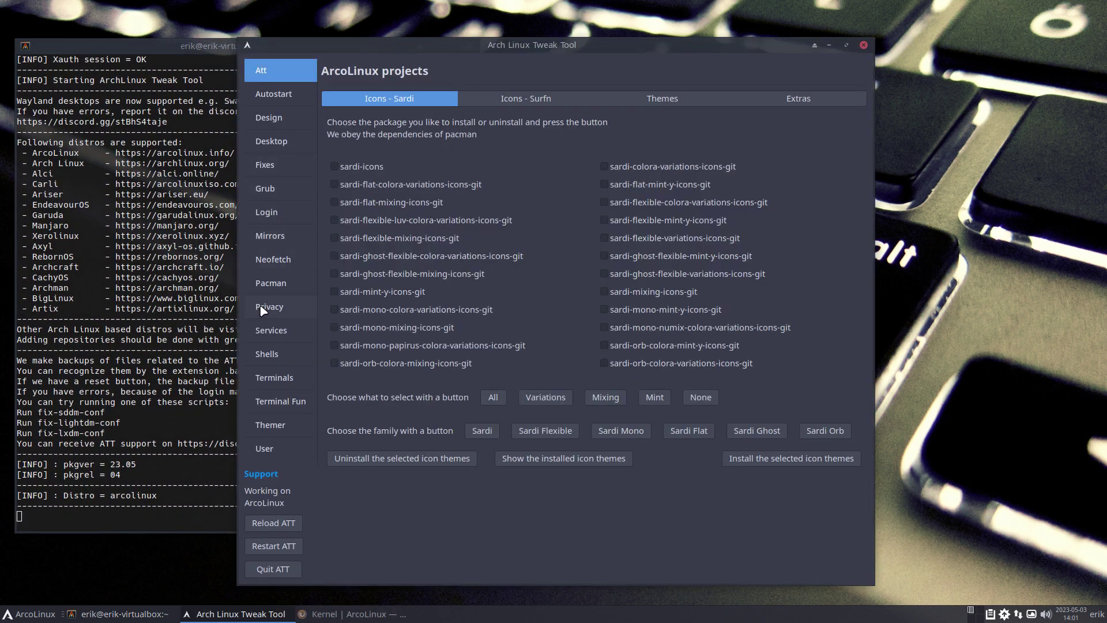
Step: Enable the ArcoLinux, 3rd-party and x-large repos on the Pacman page, then close the tool
left_click(277, 286)
left_click(846, 154)
left_click(852, 175)
left_click(852, 193)
left_click(863, 46)
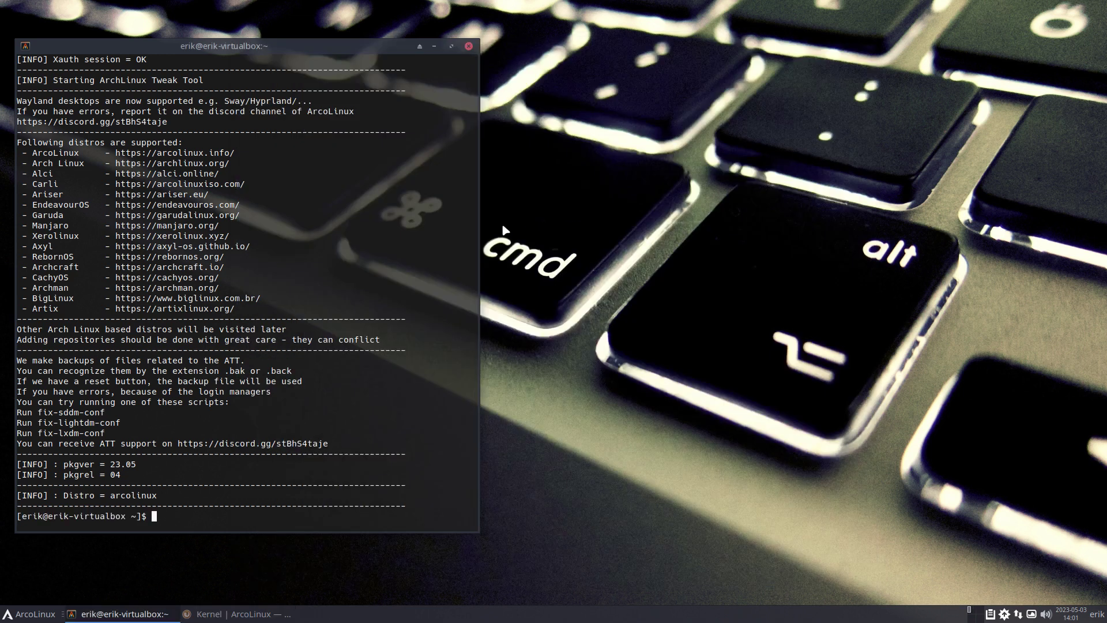
Step: Run update and confirm installing the nine ArcoLinux package upgrades
type("update")
key("Return")
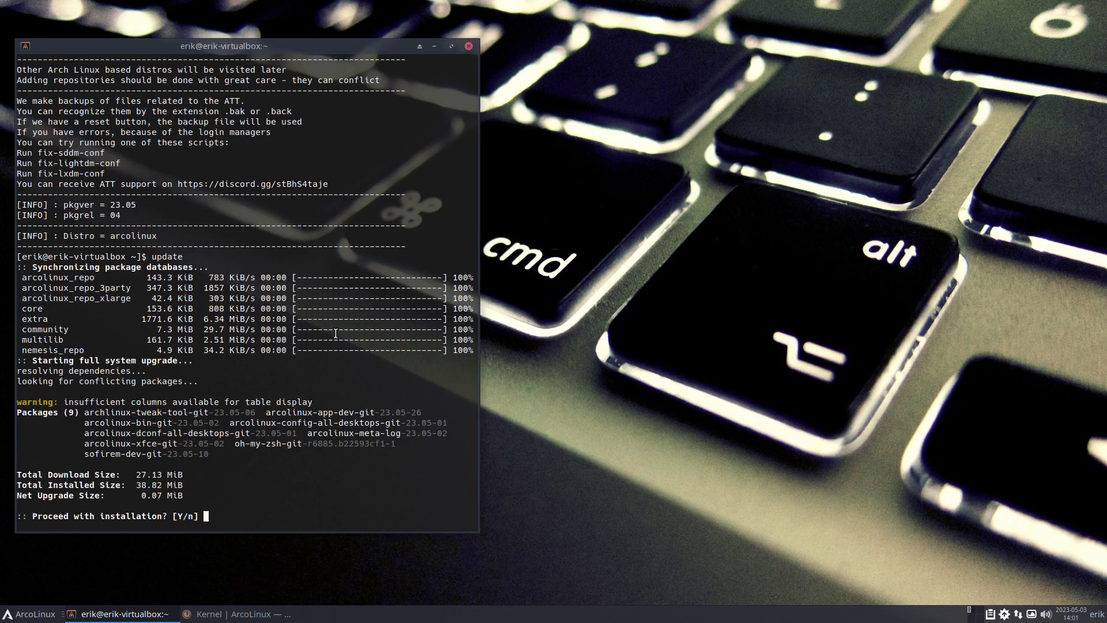
left_click_drag(291, 53, 599, 39)
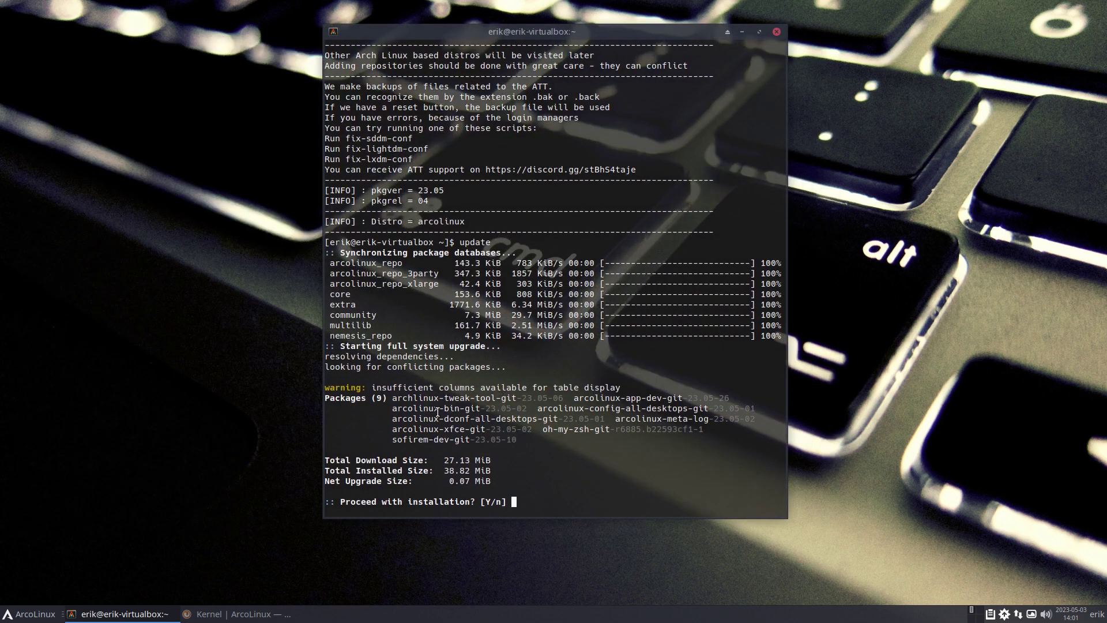
left_click_drag(393, 413, 481, 413)
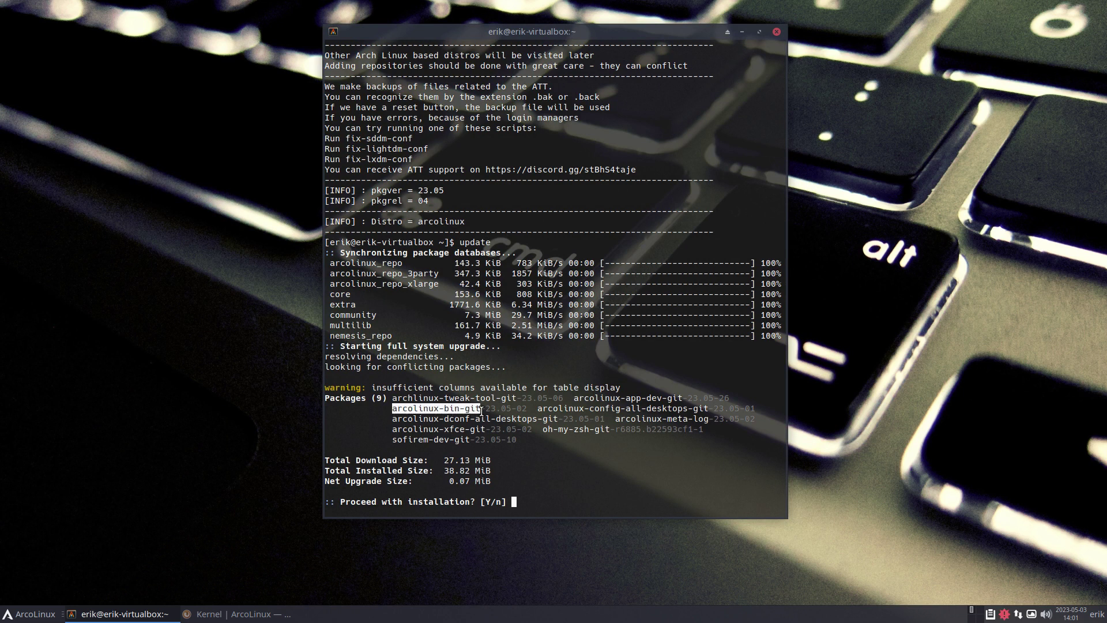
key("Return")
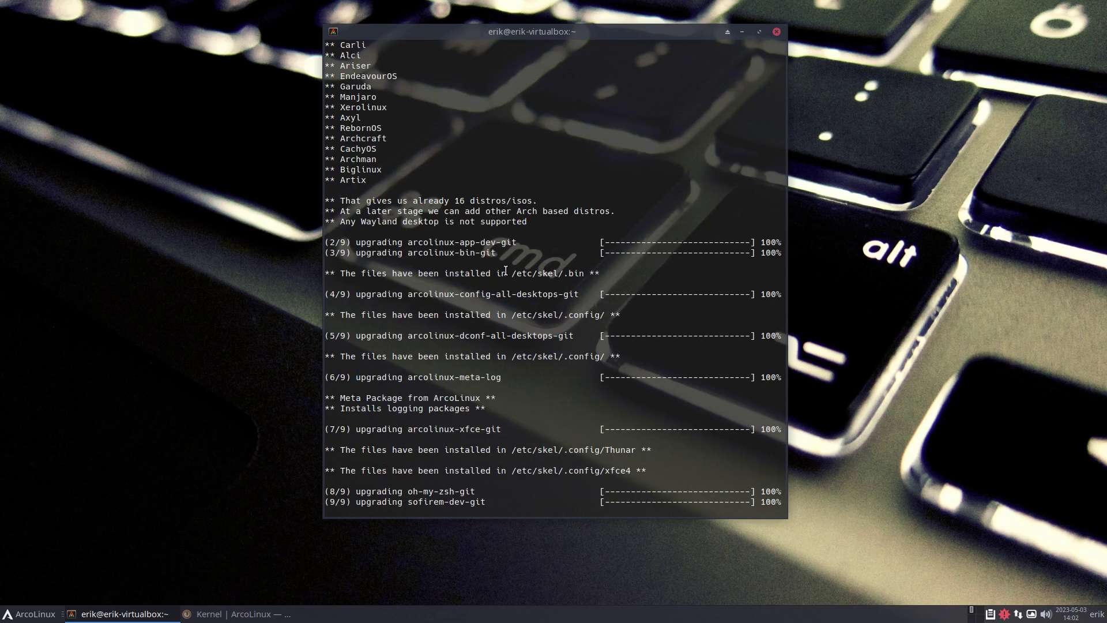
Step: Highlight the /etc/skel/.bin, /etc/skel/.config and xfce4 install paths, then close the terminal
left_click_drag(502, 271, 594, 271)
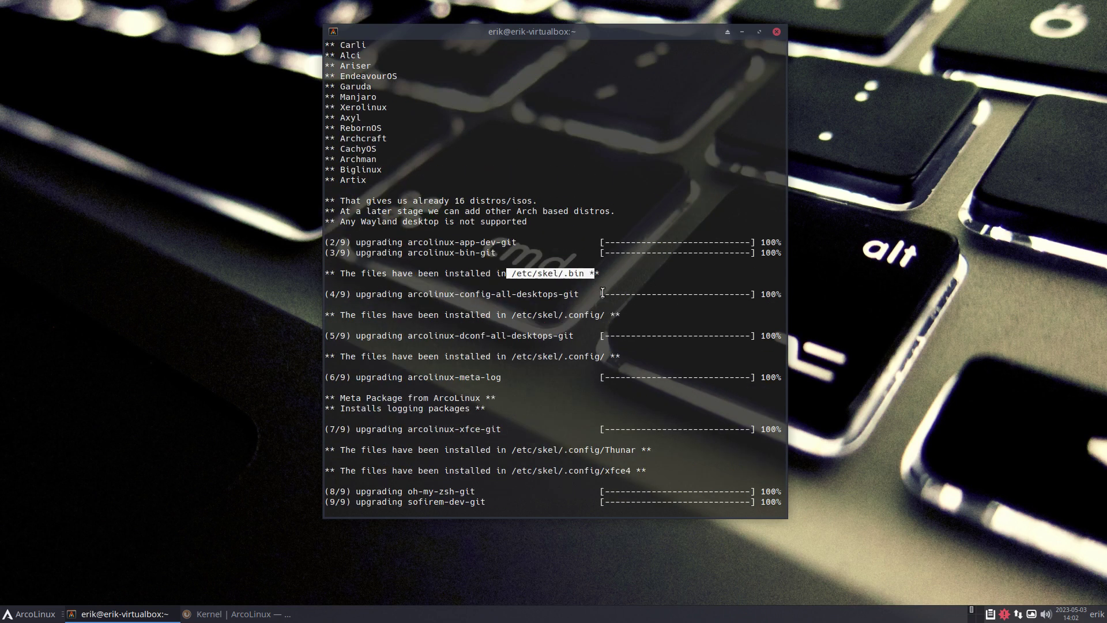
left_click_drag(511, 355, 597, 355)
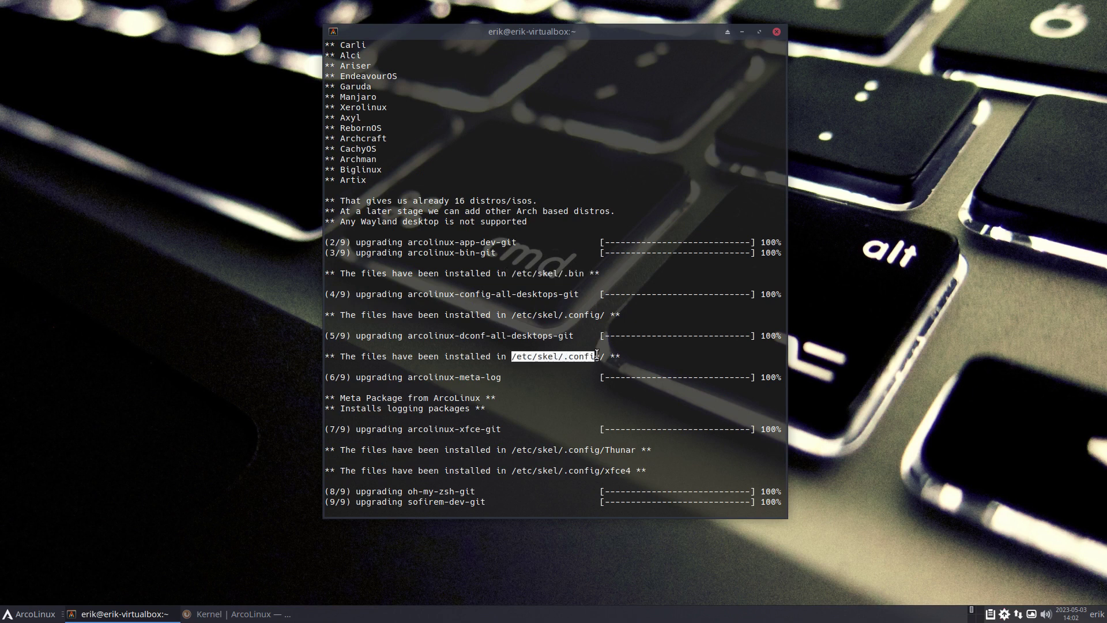
left_click_drag(523, 316, 578, 306)
left_click_drag(508, 284, 524, 284)
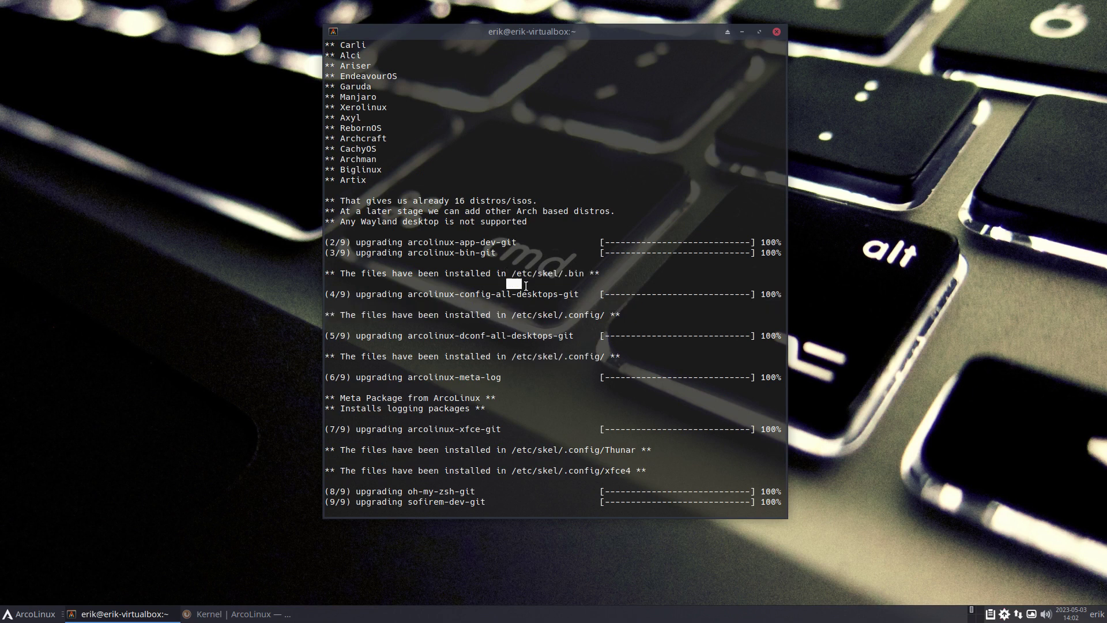
left_click(536, 354)
left_click_drag(537, 471, 595, 482)
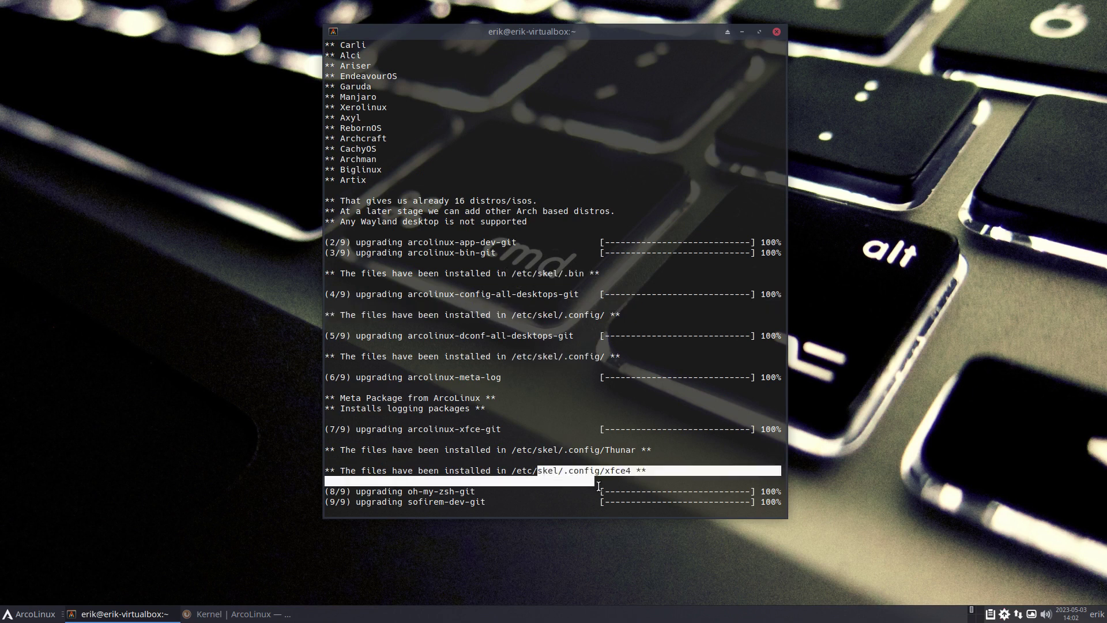
left_click(775, 33)
Step: Open a new Alacritty window, type skel, move it upper right, and launch Thunar
key("super+Return")
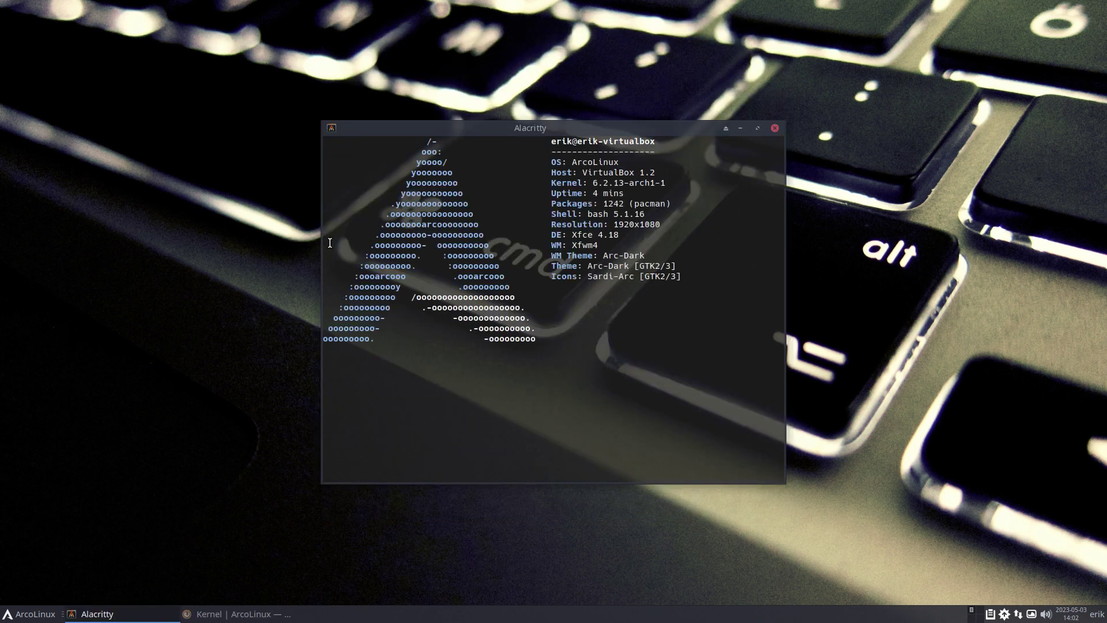
type("skel")
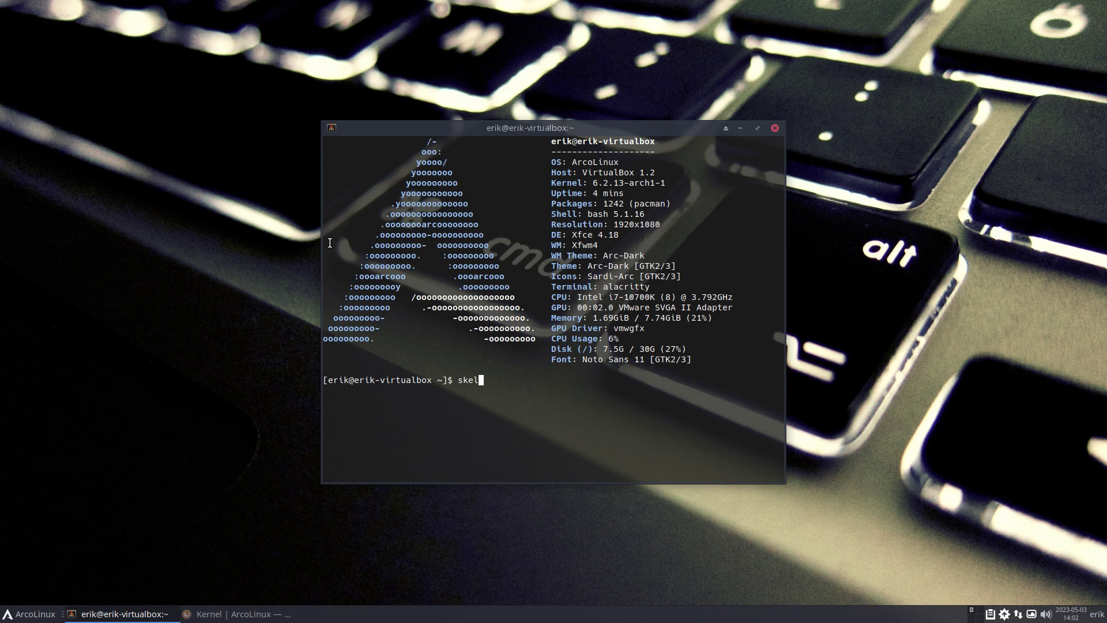
left_click_drag(494, 127, 757, 48)
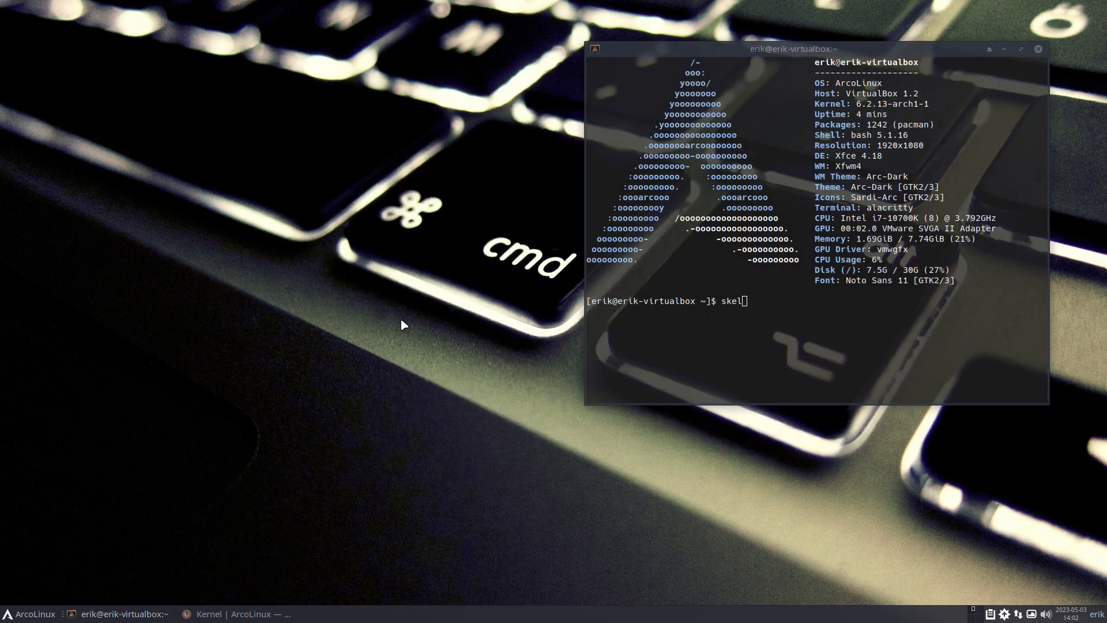
key("super+shift+Return")
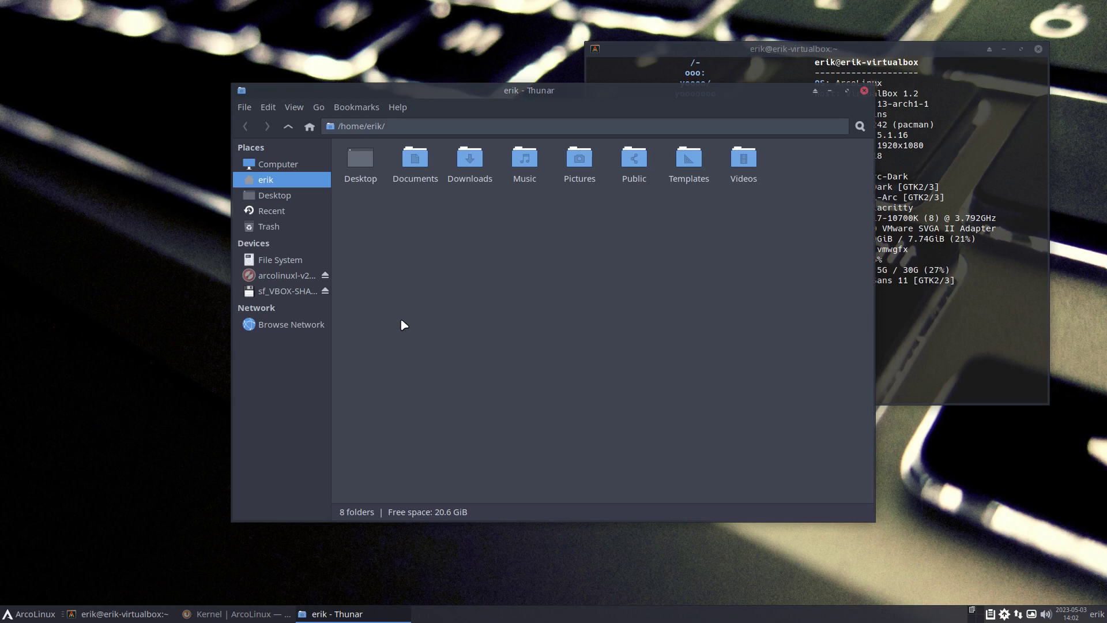
Step: Navigate Thunar to /etc/skel and show hidden files
left_click(296, 260)
double_click(486, 162)
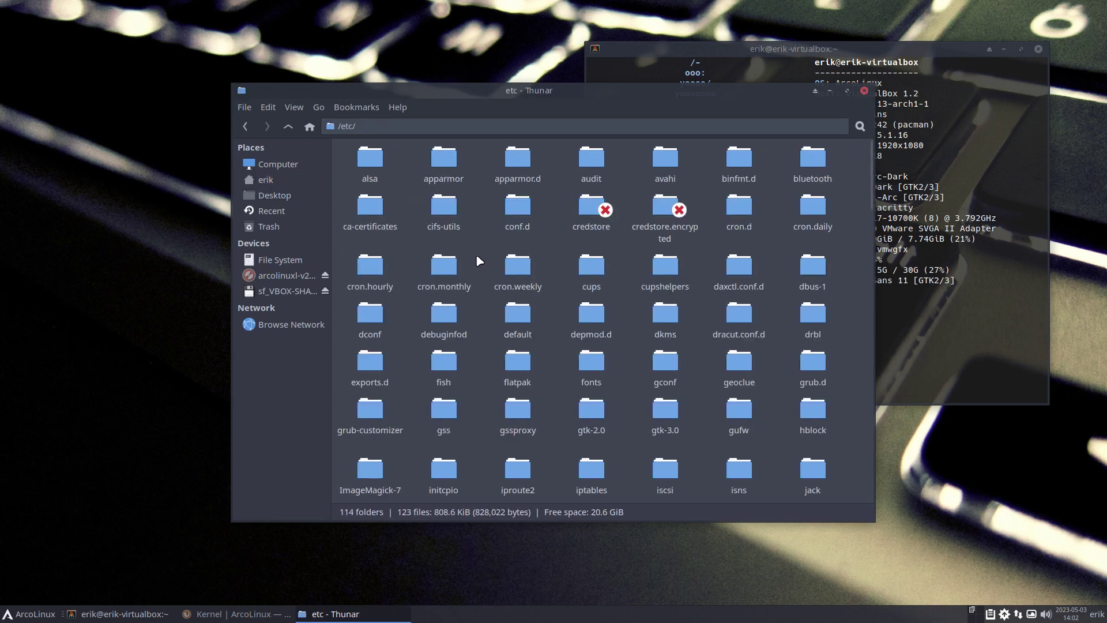
type("skel")
key("Return")
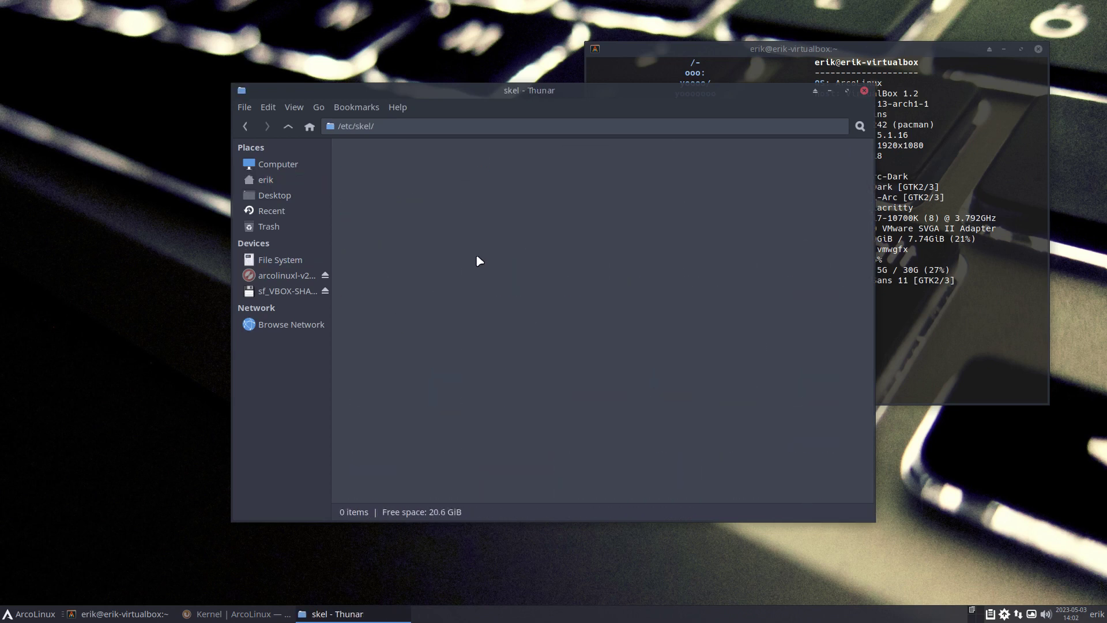
key("ctrl+h")
Step: Open the .bin/main/kernels folder
left_click(369, 164)
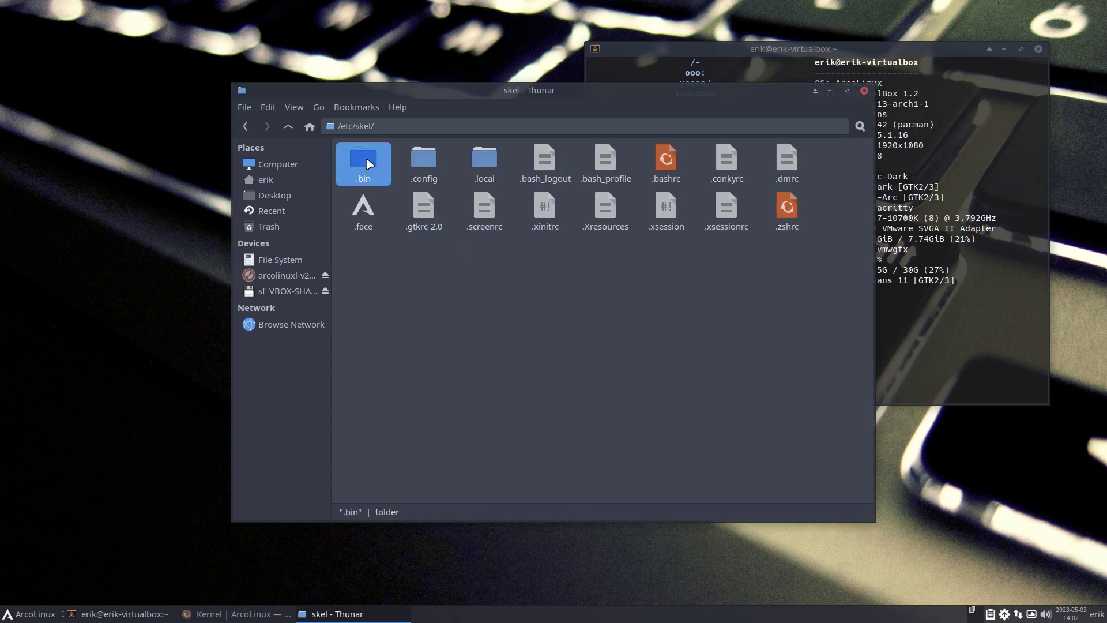
double_click(369, 164)
double_click(369, 164)
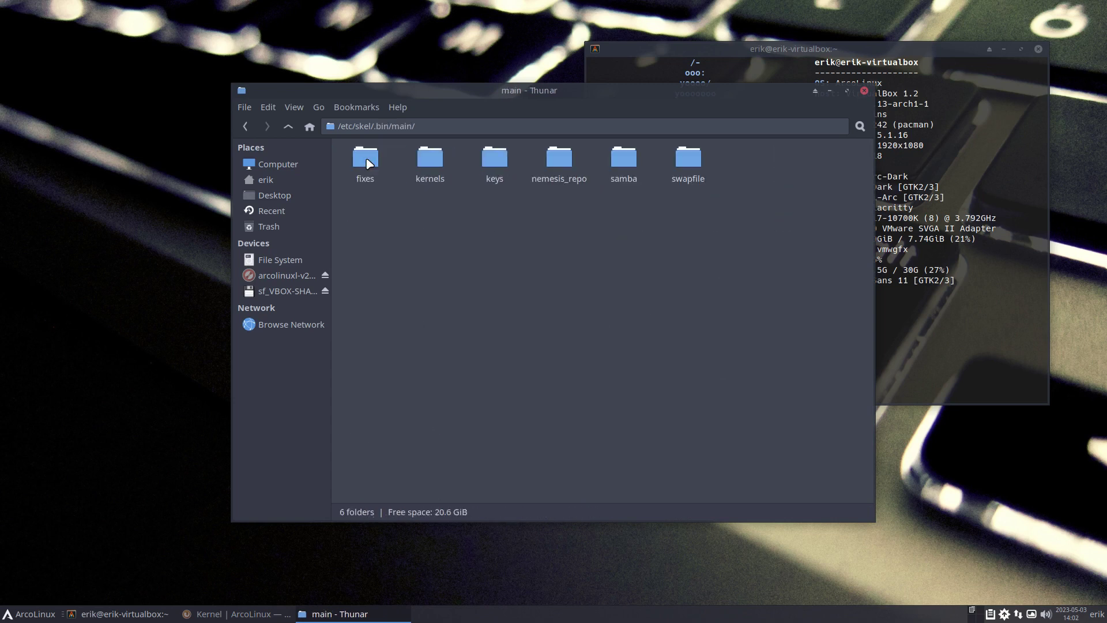
left_click(427, 164)
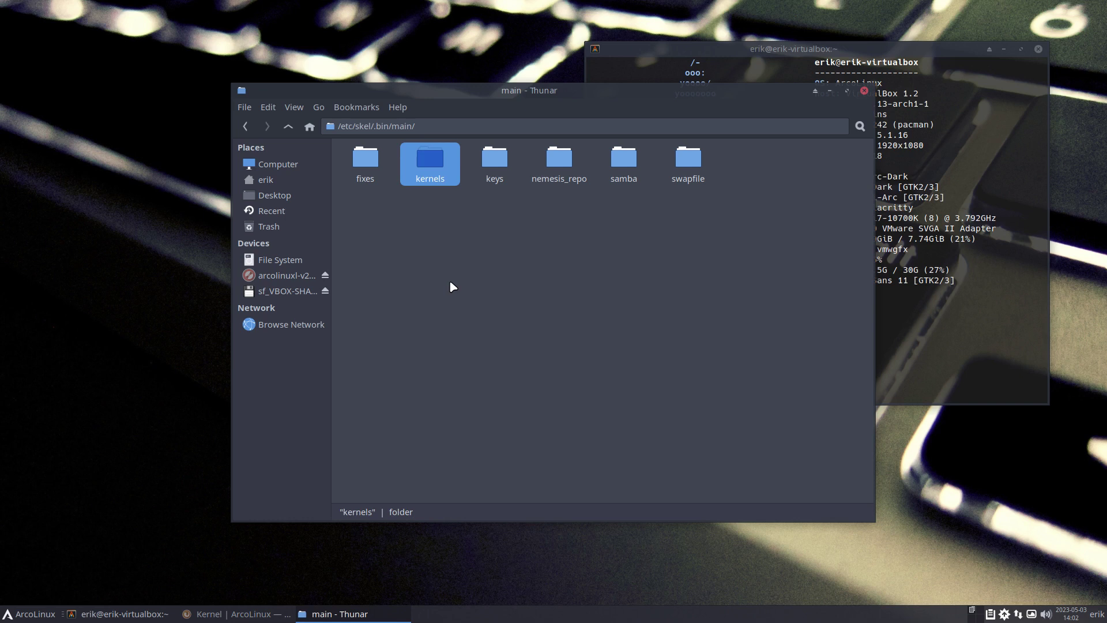
double_click(430, 166)
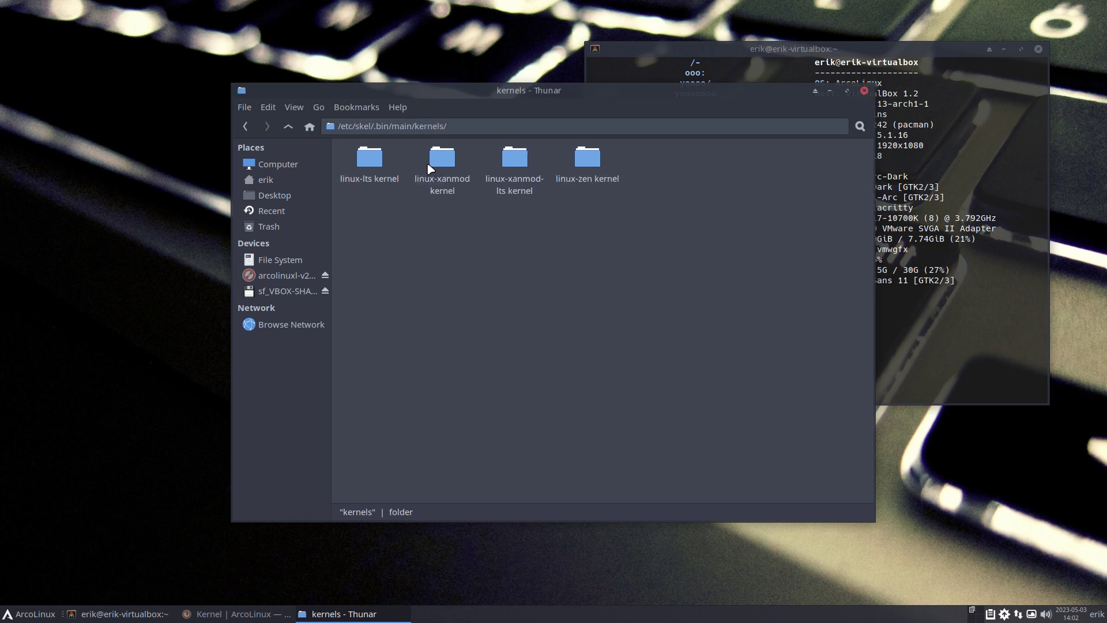
Step: Inspect the linux-lts, linux-xanmod and linux-xanmod-lts folders, then go back up to main
left_click(372, 156)
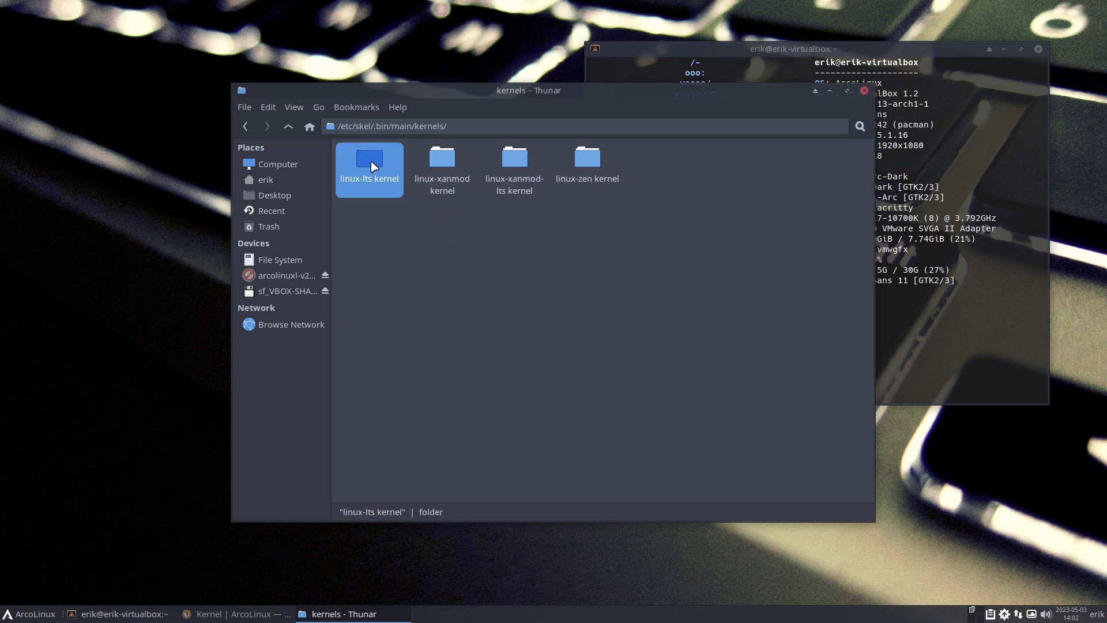
left_click(445, 162)
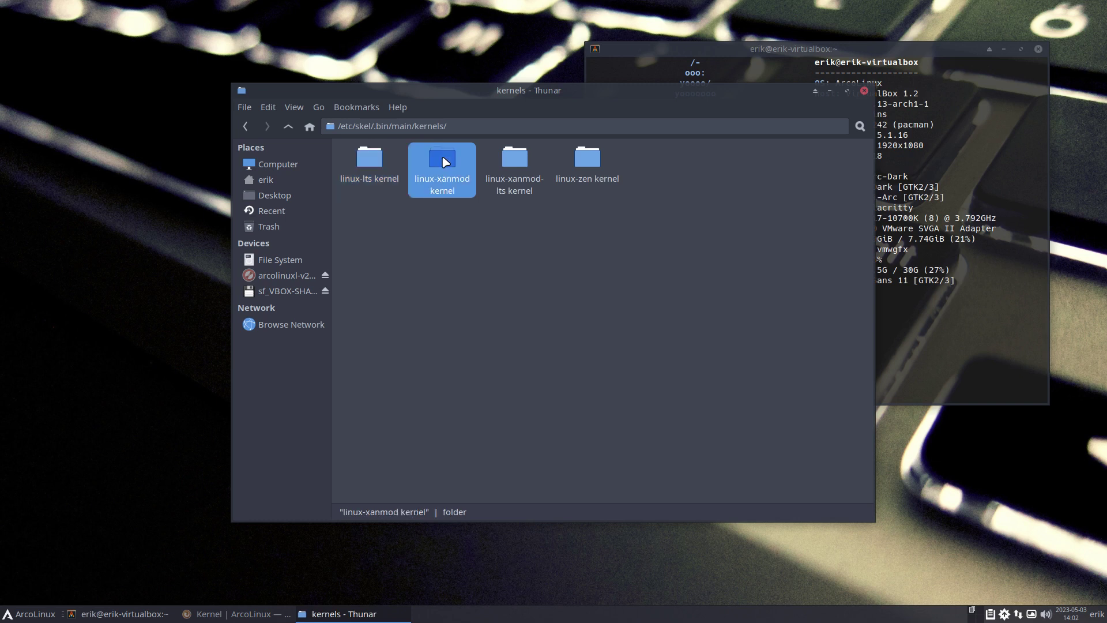
left_click(518, 162)
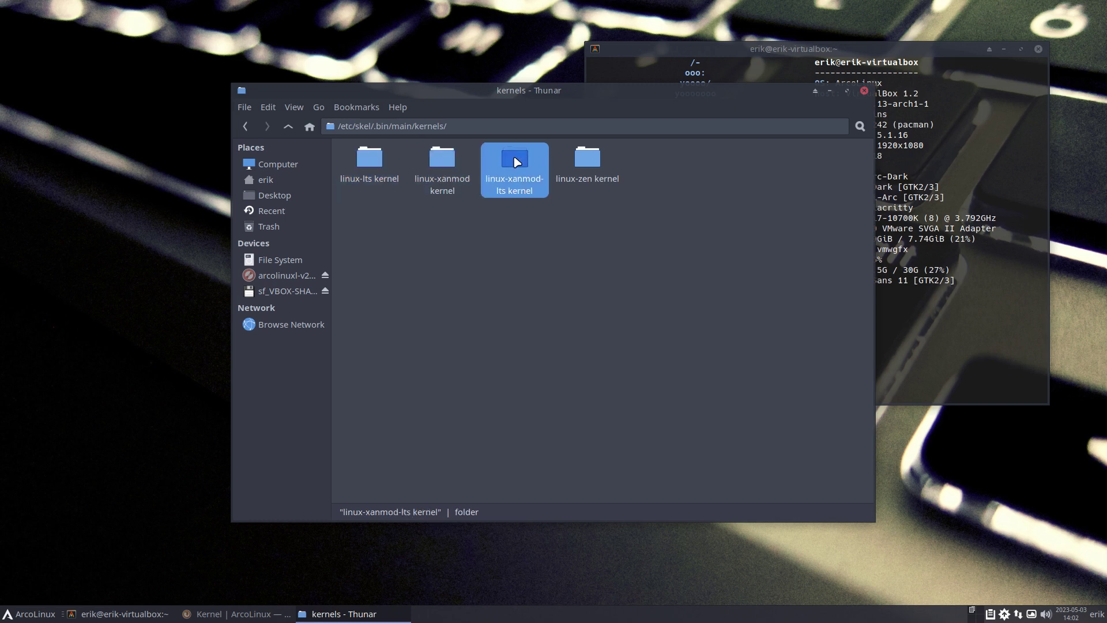
left_click(289, 126)
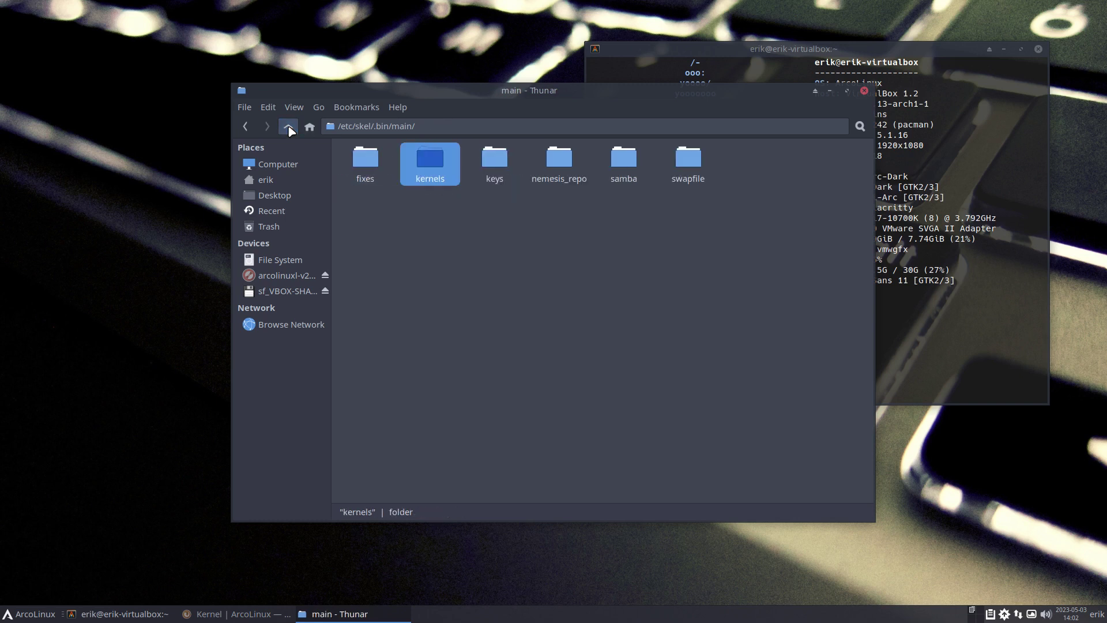
left_click(426, 189)
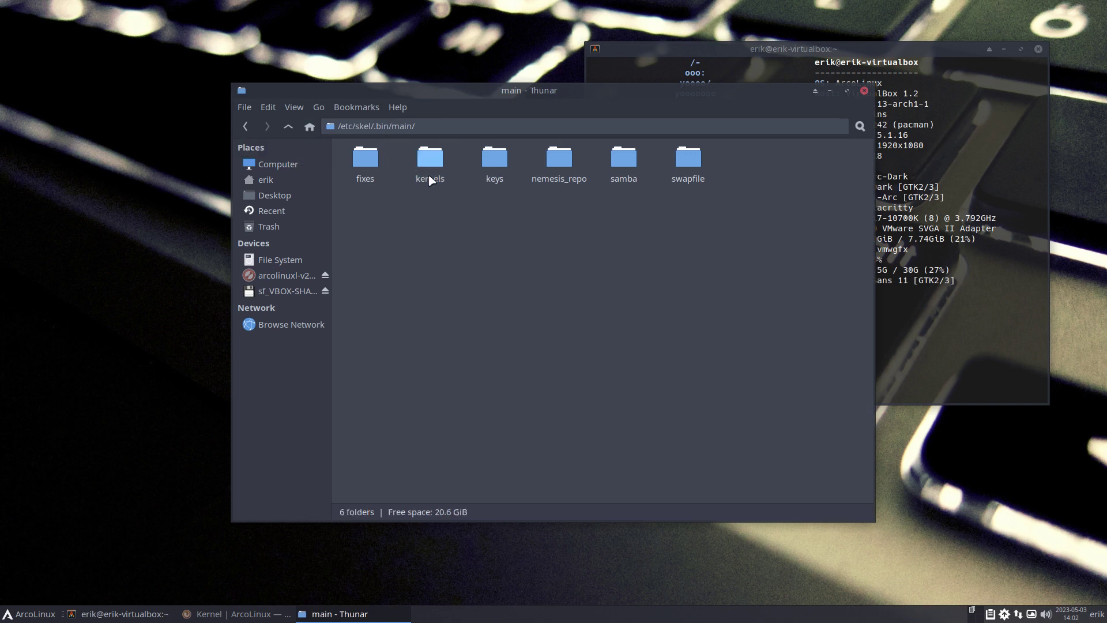
left_click(442, 173)
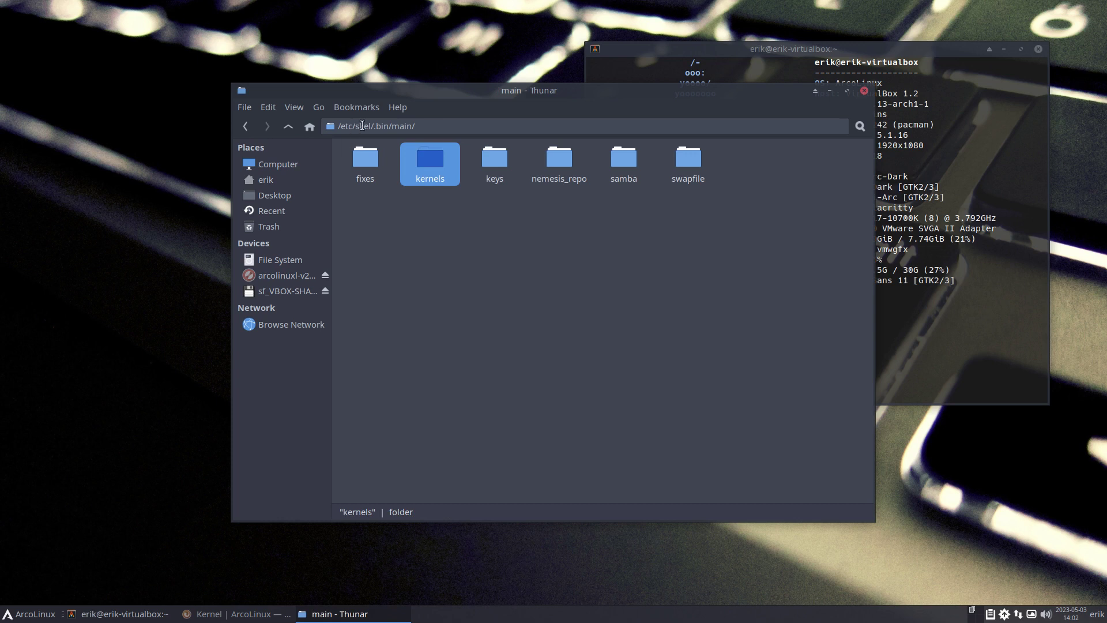
left_click(285, 180)
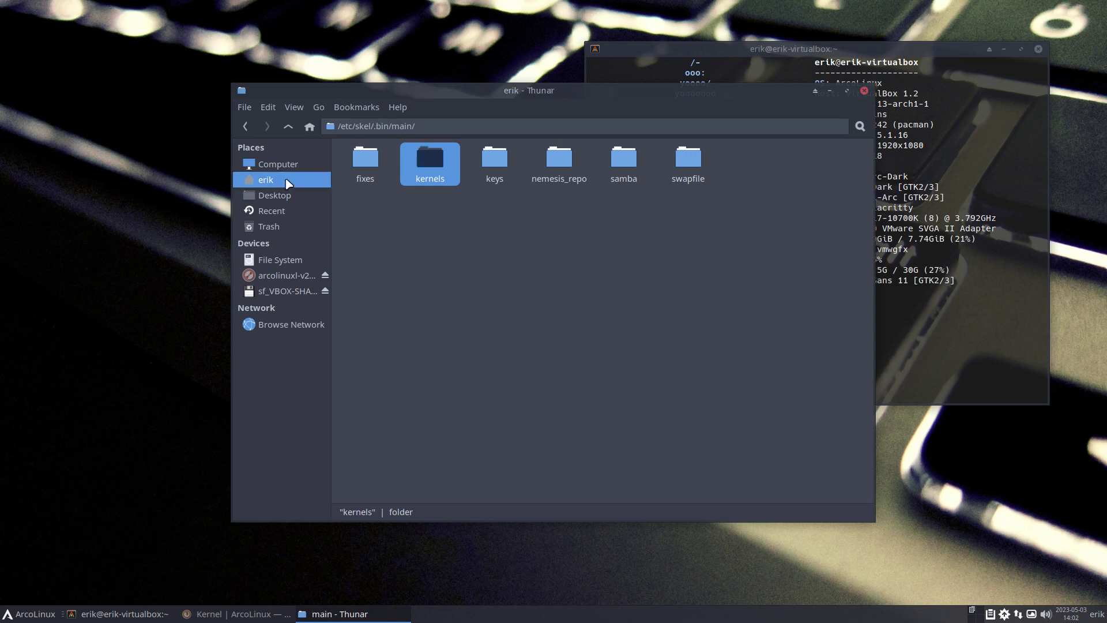
Step: Paste the kernels folder into home .bin/main and trash the old linux-lts kernel folder
double_click(376, 158)
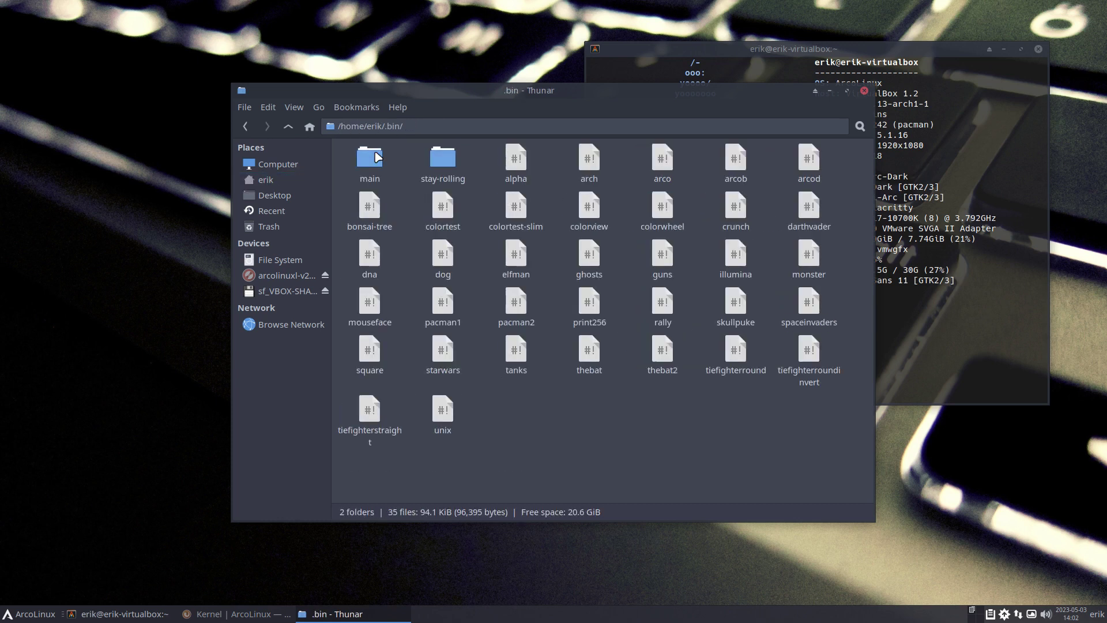
double_click(376, 158)
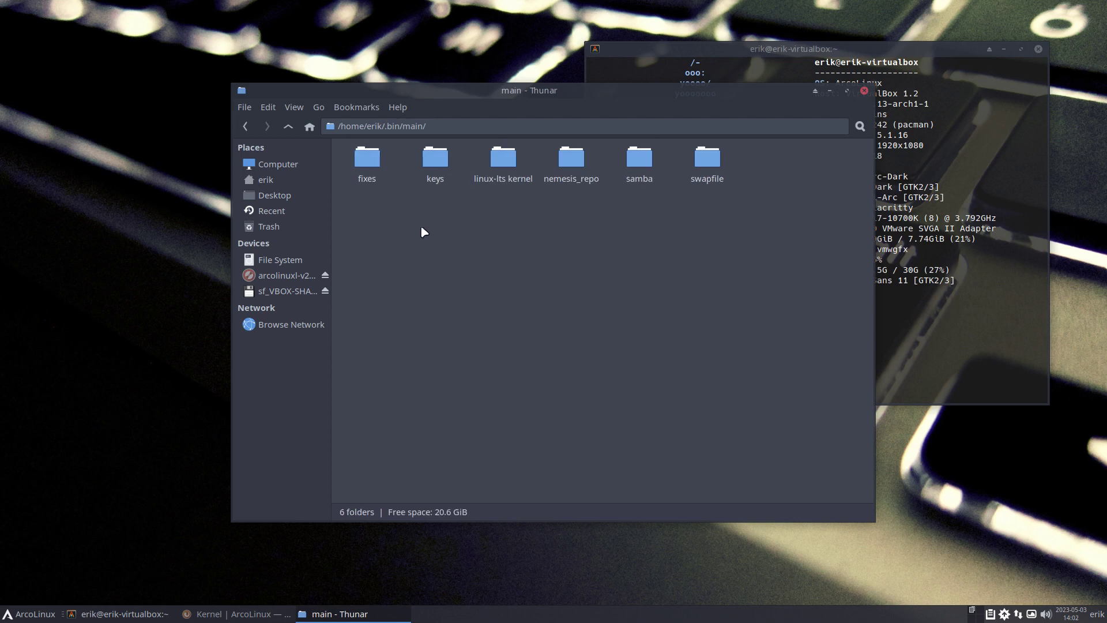
key("ctrl+v")
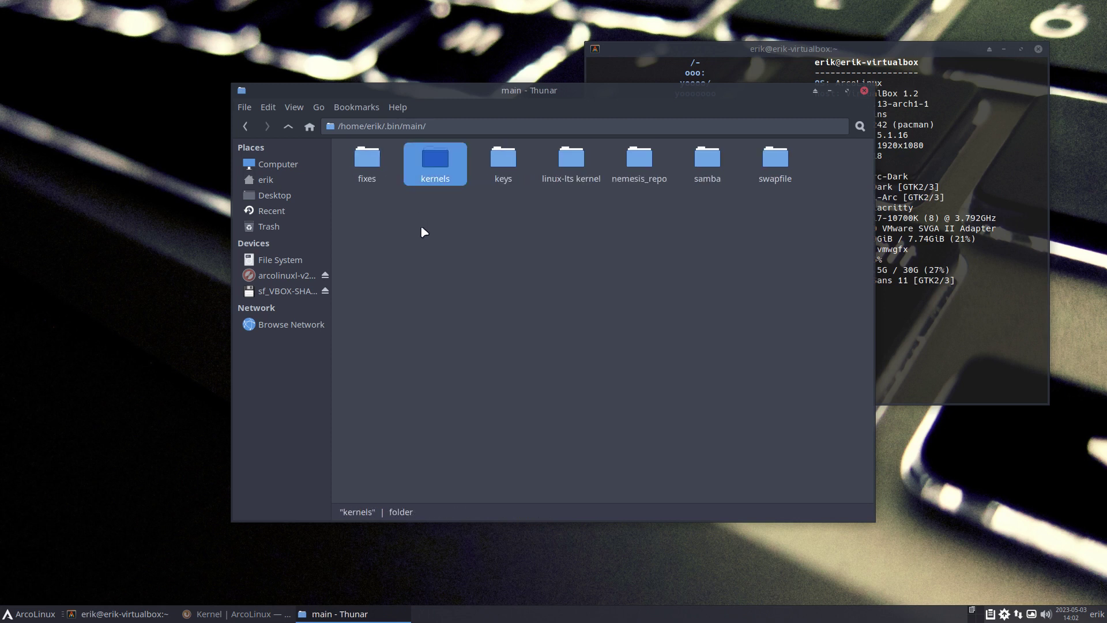
left_click(573, 160)
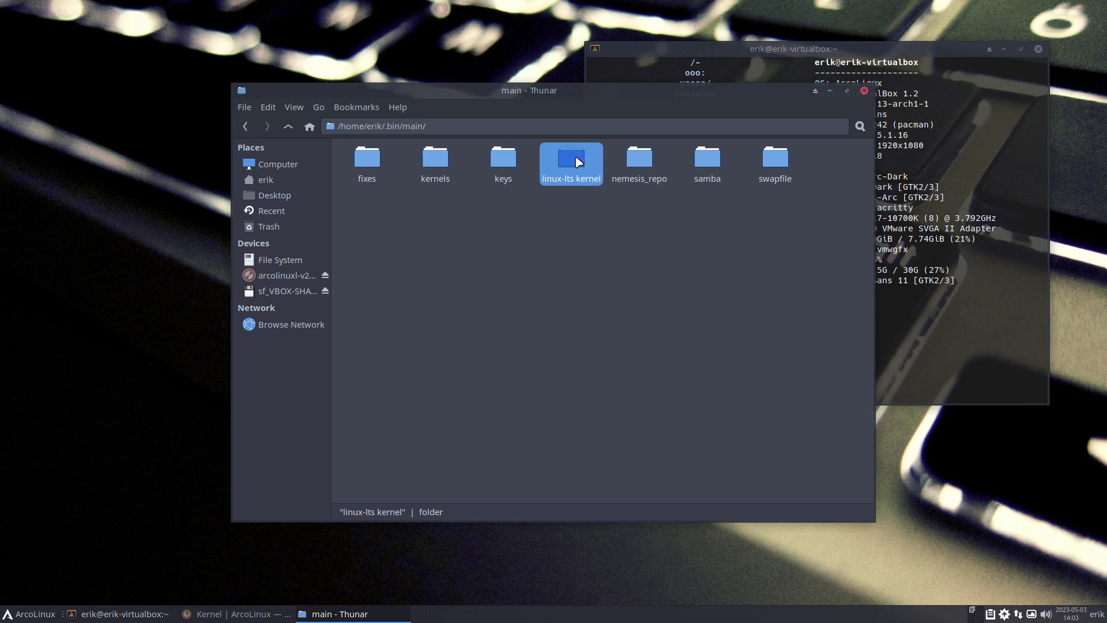
key("Delete")
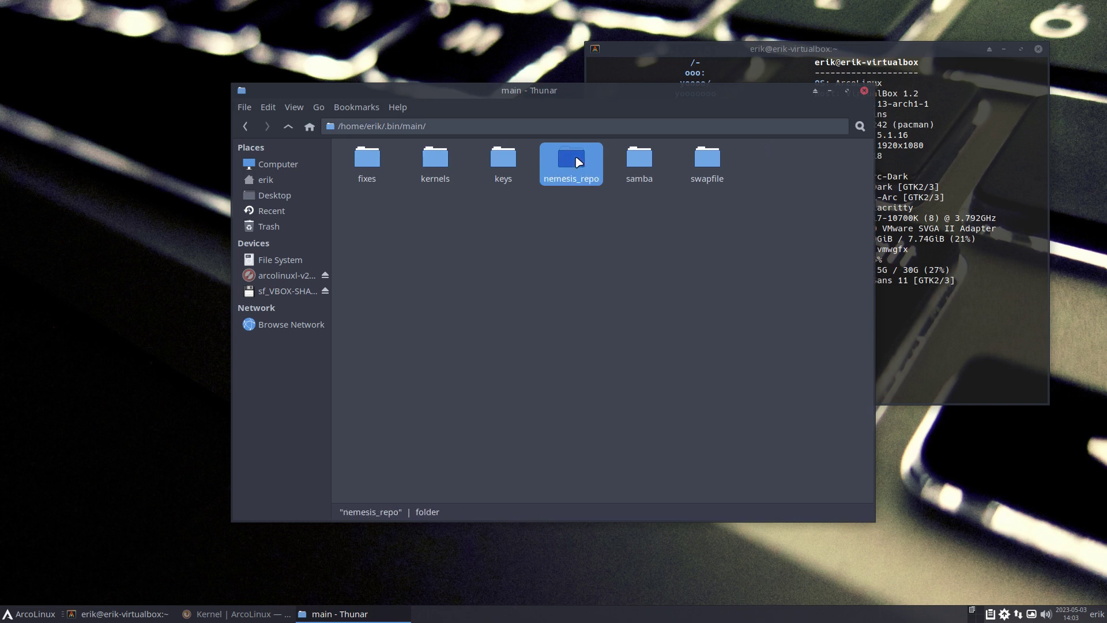
Step: Open kernels/linux-lts kernel and bring up that folder's context menu
double_click(434, 167)
double_click(369, 161)
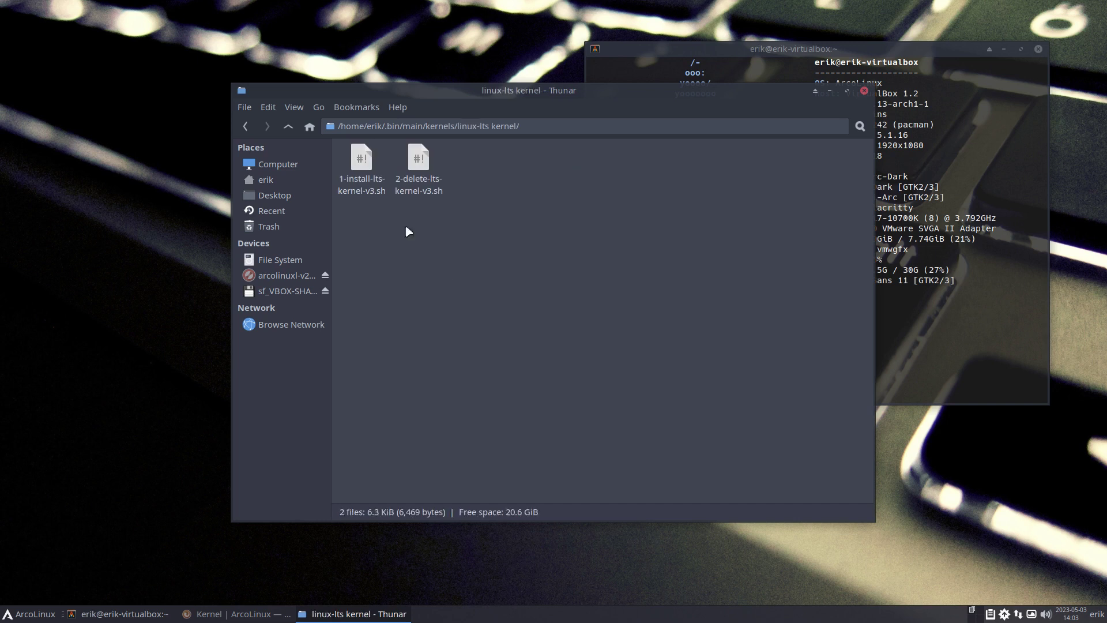
right_click(424, 259)
Step: Run ./1-install-lts-kernel-v3.sh in a folder terminal with the sudo password, then arrange the windows
left_click(478, 326)
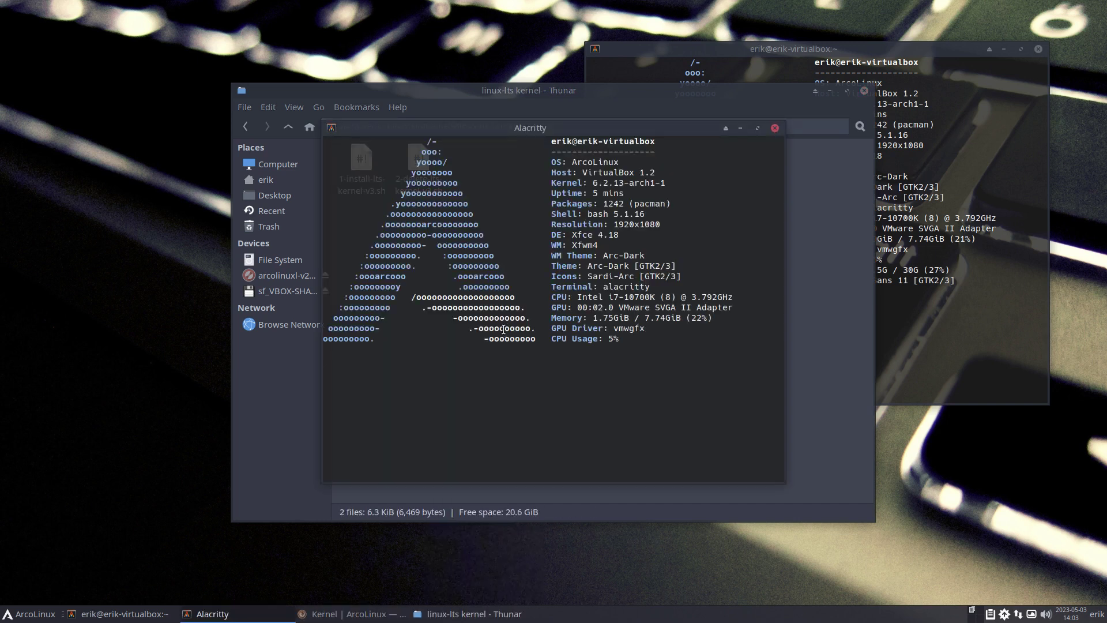
type("?")
key("BackSpace")
type("./1")
key("Tab")
key("Return")
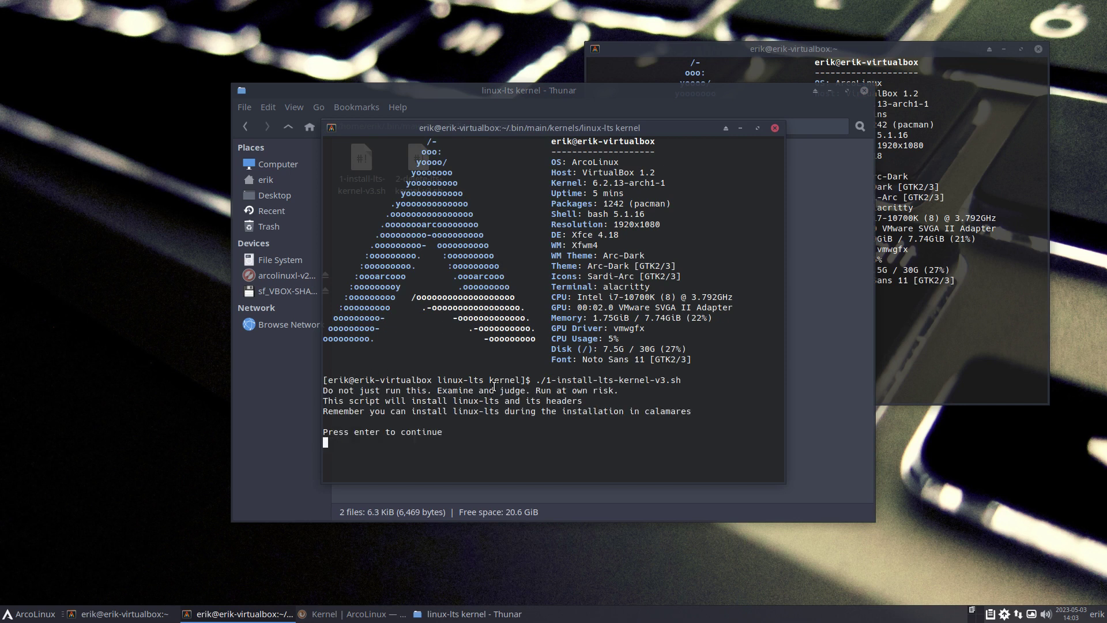
key("Return")
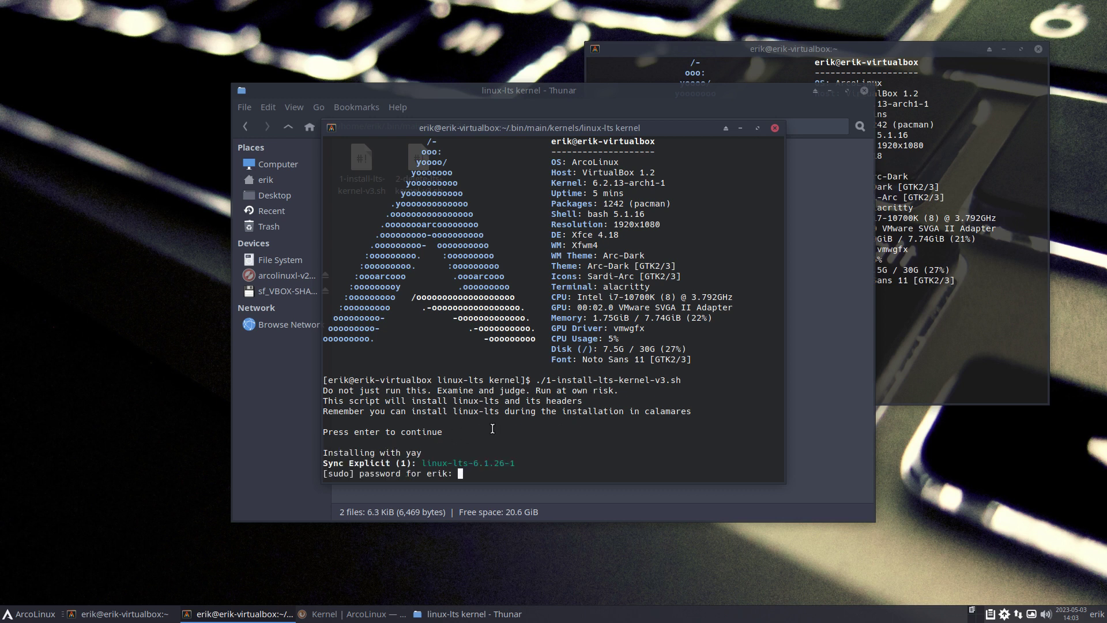
key("Return")
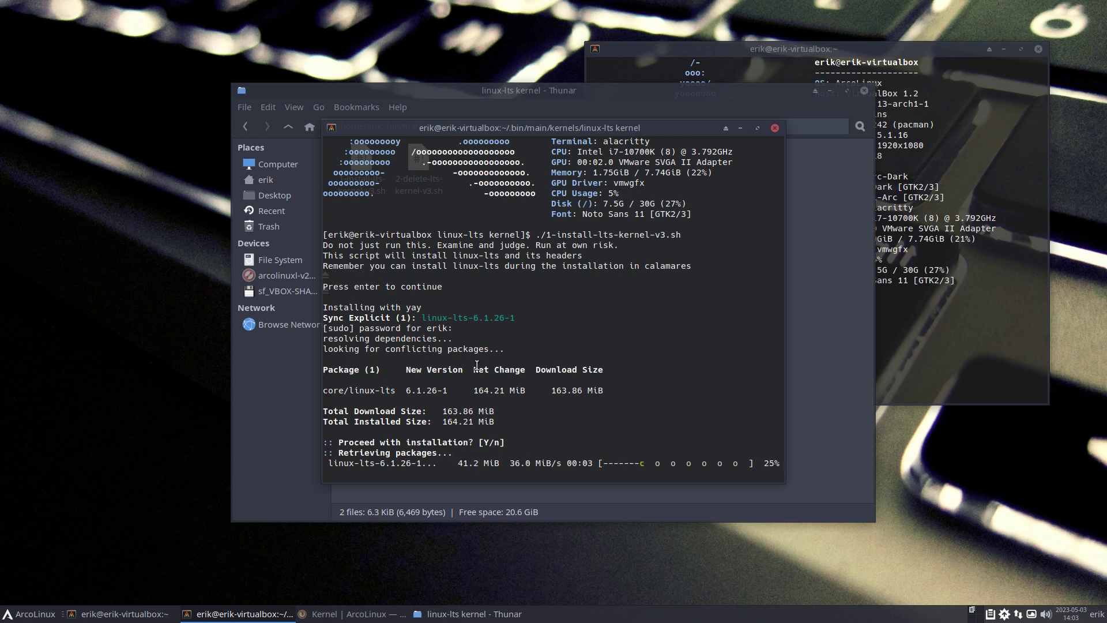
left_click_drag(555, 122, 243, 7)
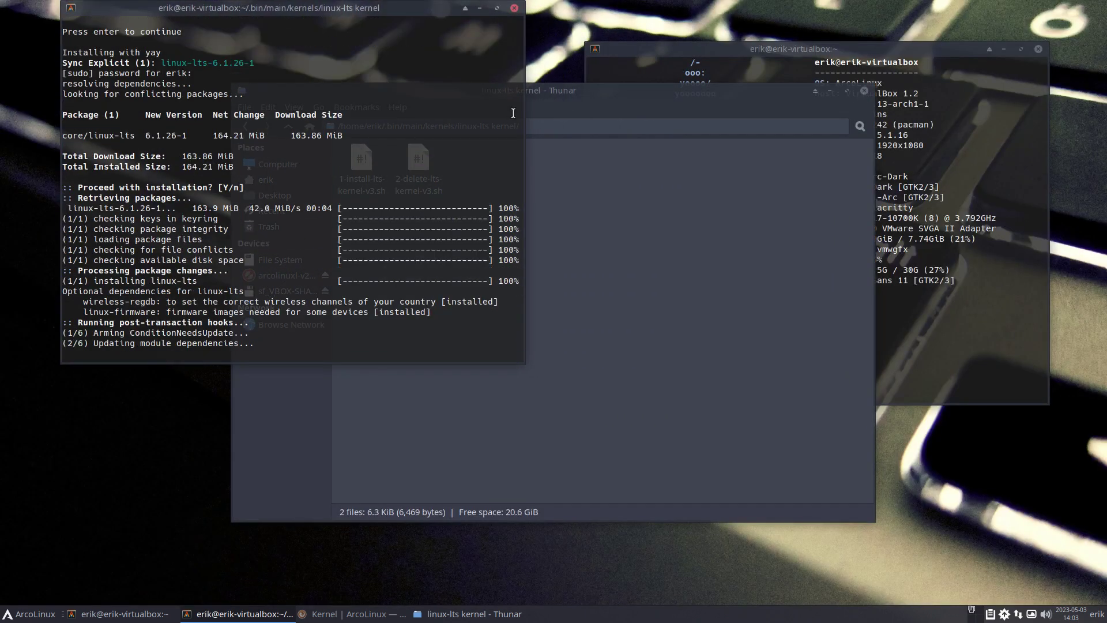
left_click_drag(587, 103, 782, 111)
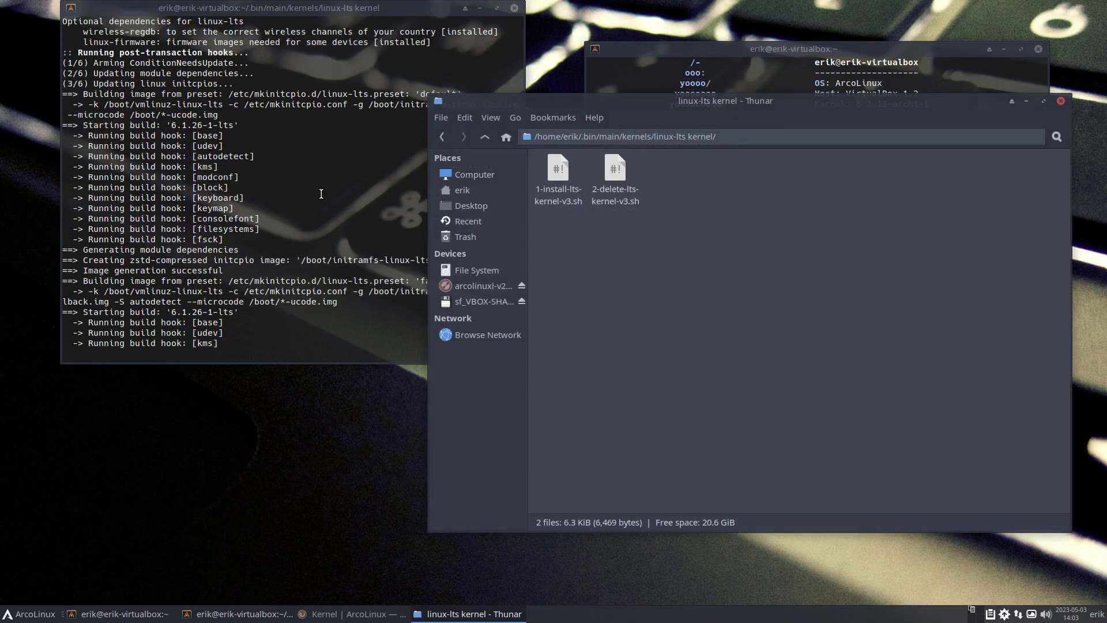
Step: Read 1-install-lts-kernel-v3.sh in Sublime Text down to 'Reboot now', then raise the finished terminal
double_click(559, 171)
scroll(749, 280, "down", 20)
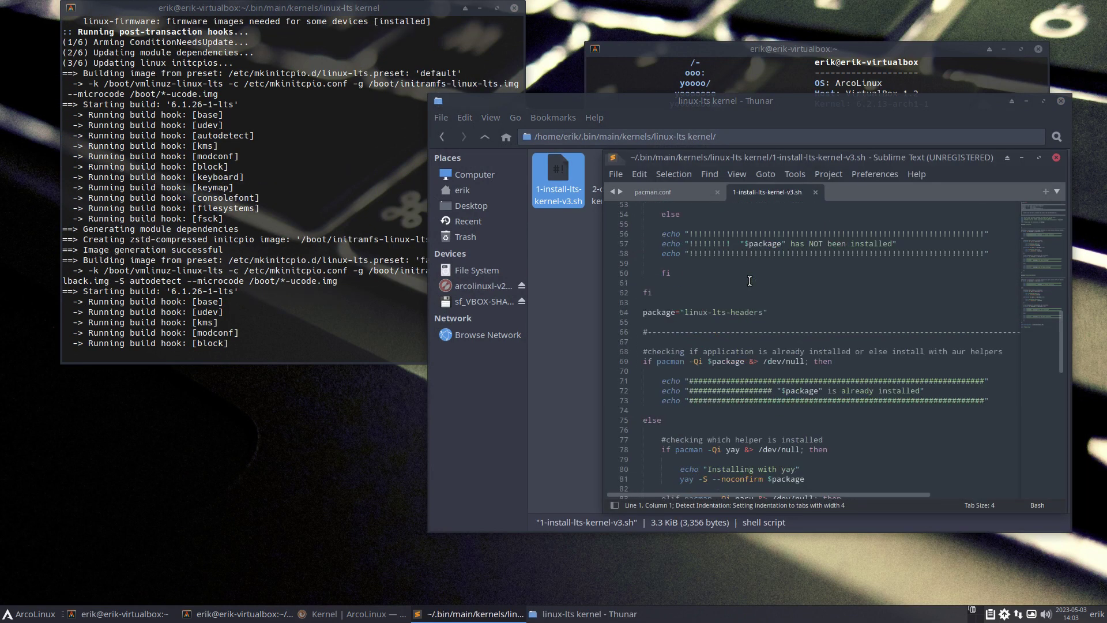
left_click(837, 365)
left_click(750, 383)
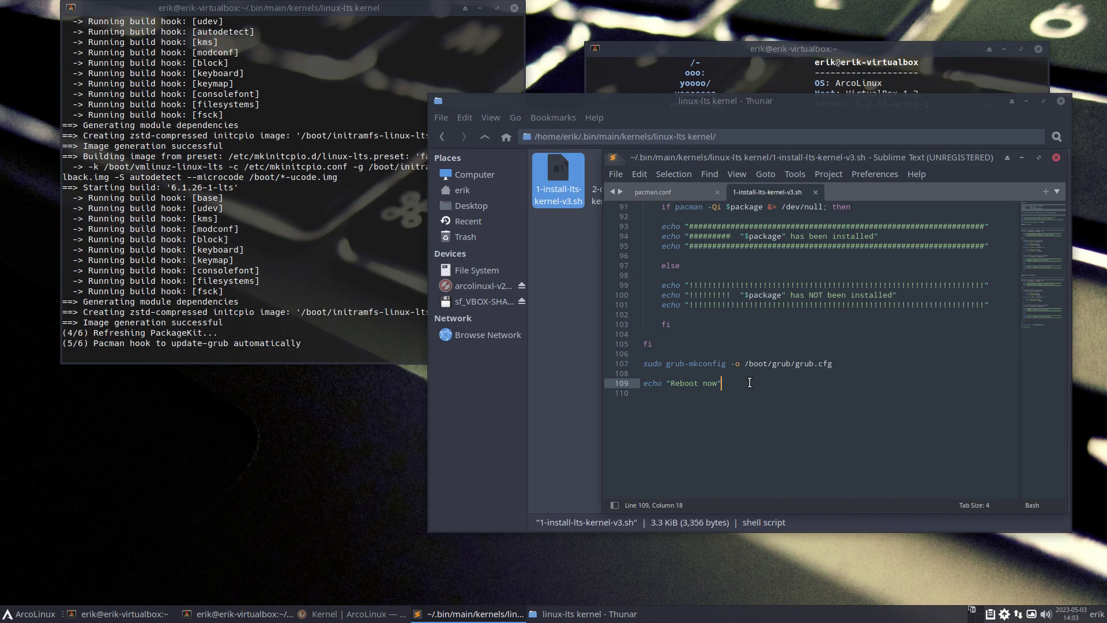
scroll(750, 383, "up", 2)
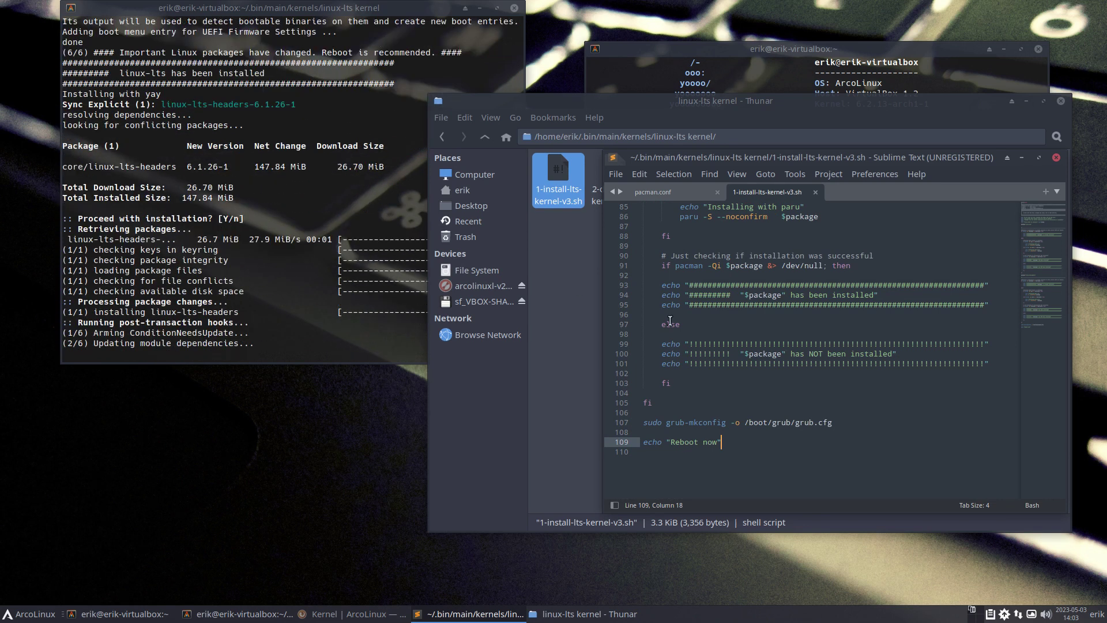
scroll(671, 321, "up", 10)
scroll(706, 326, "up", 16)
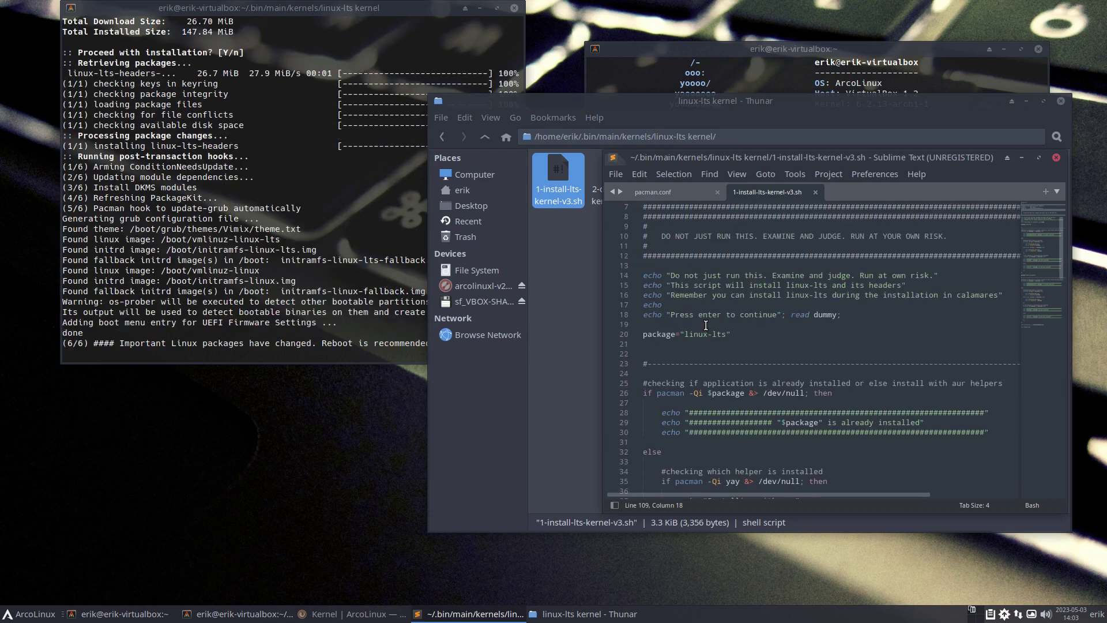
scroll(706, 326, "down", 20)
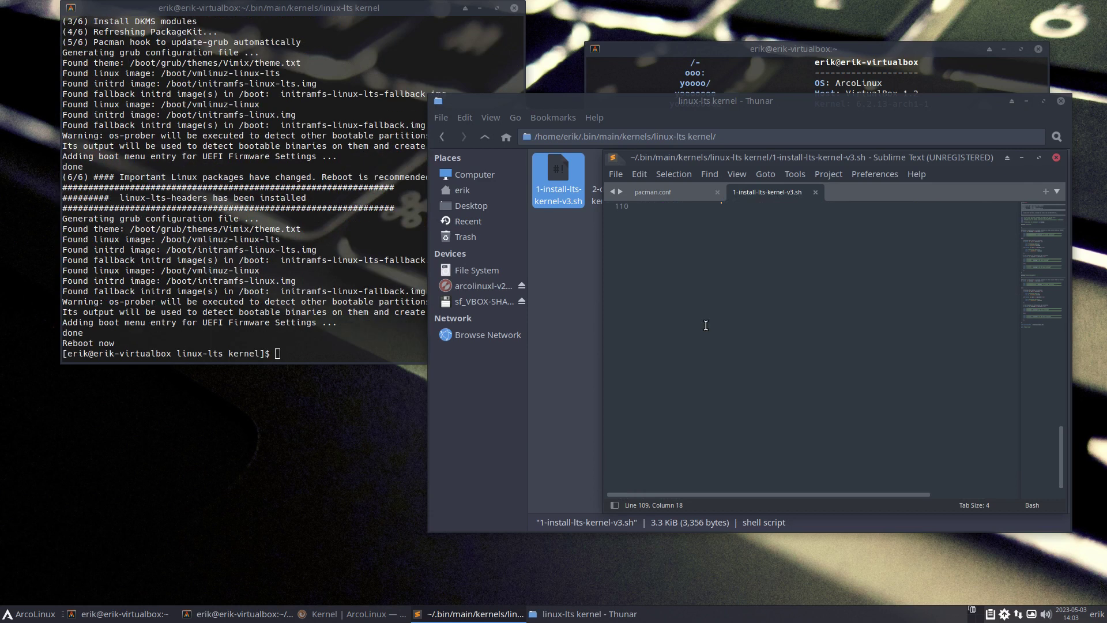
left_click(319, 309)
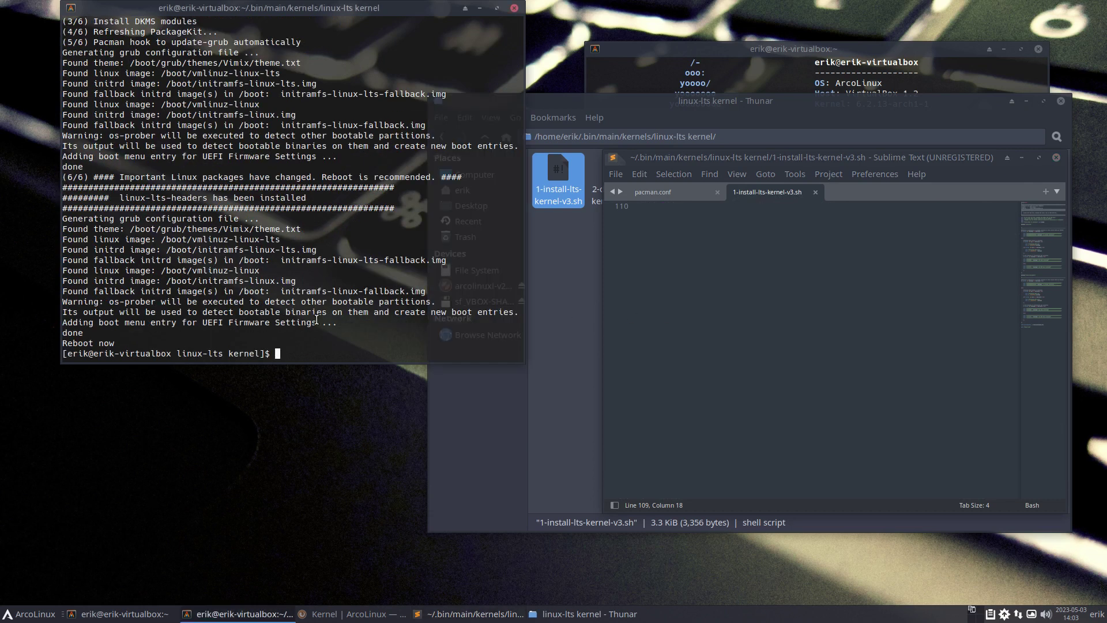
Step: Restart via Log Out > Restart, boot the default GRUB entry, and dismiss the connection notification
left_click(31, 614)
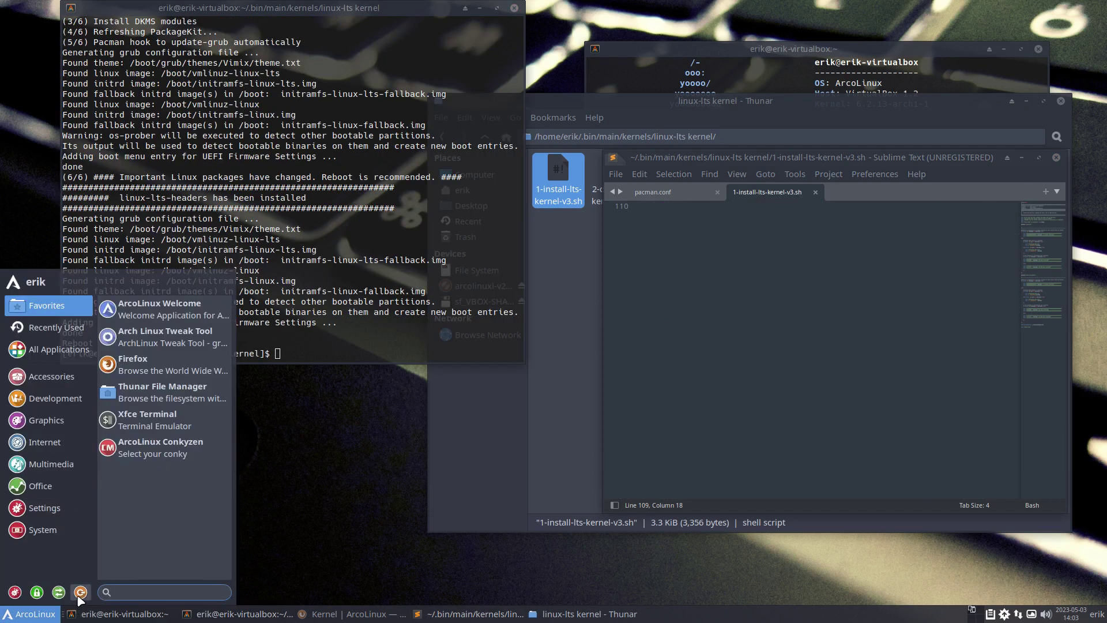
left_click(445, 295)
left_click(559, 280)
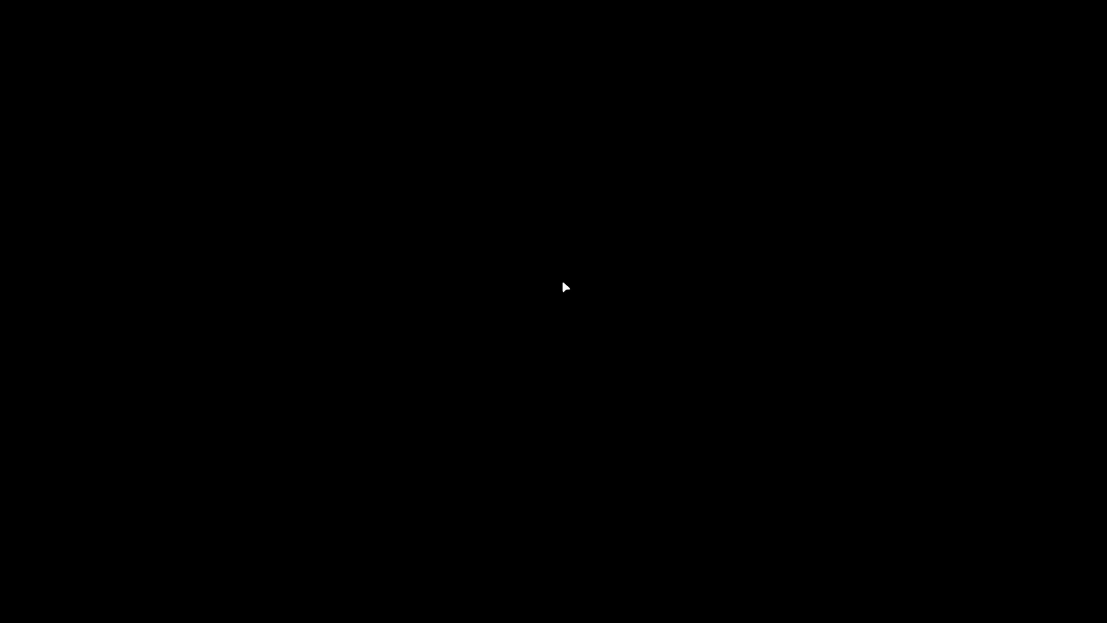
key("Return")
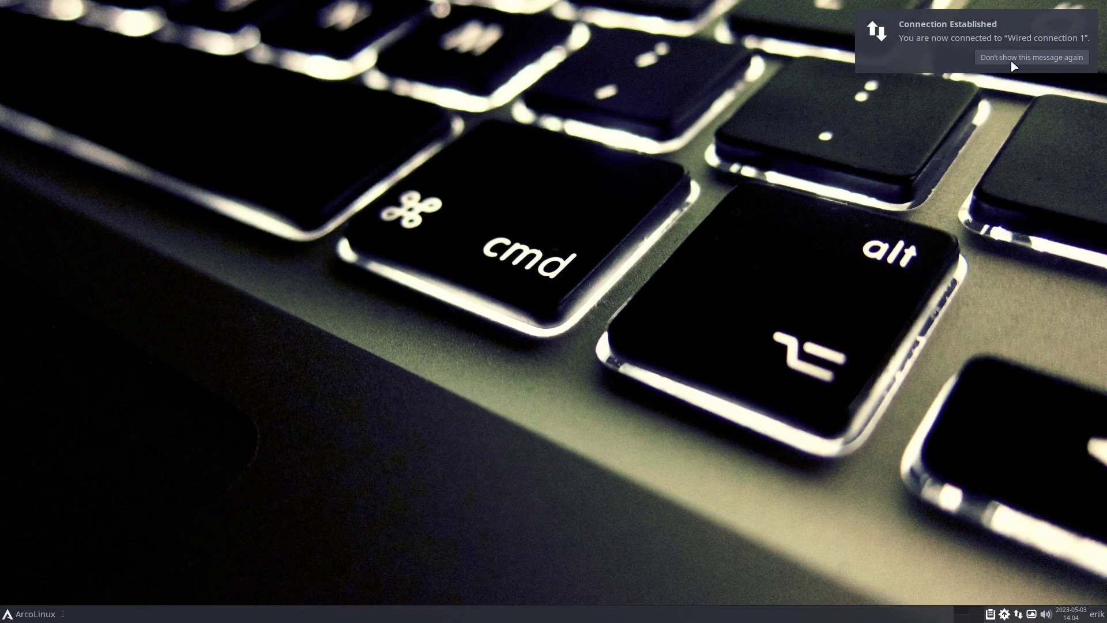
left_click(1013, 62)
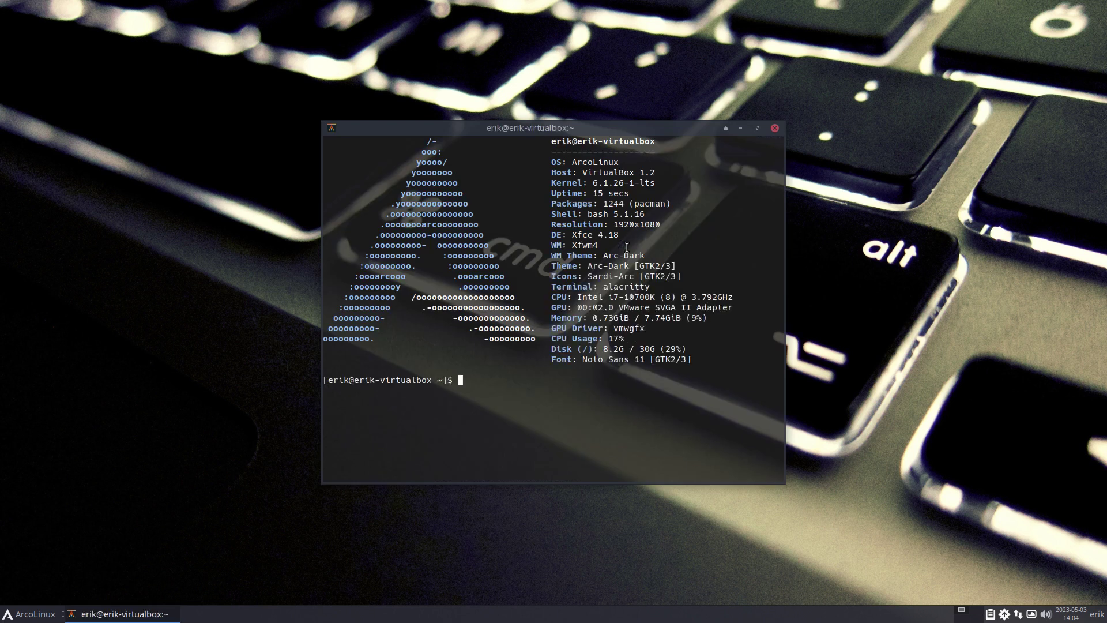
Step: Highlight kernel 6.1.26-1-lts in neofetch, close the terminal, and open home .bin in Thunar
left_click_drag(590, 182, 656, 183)
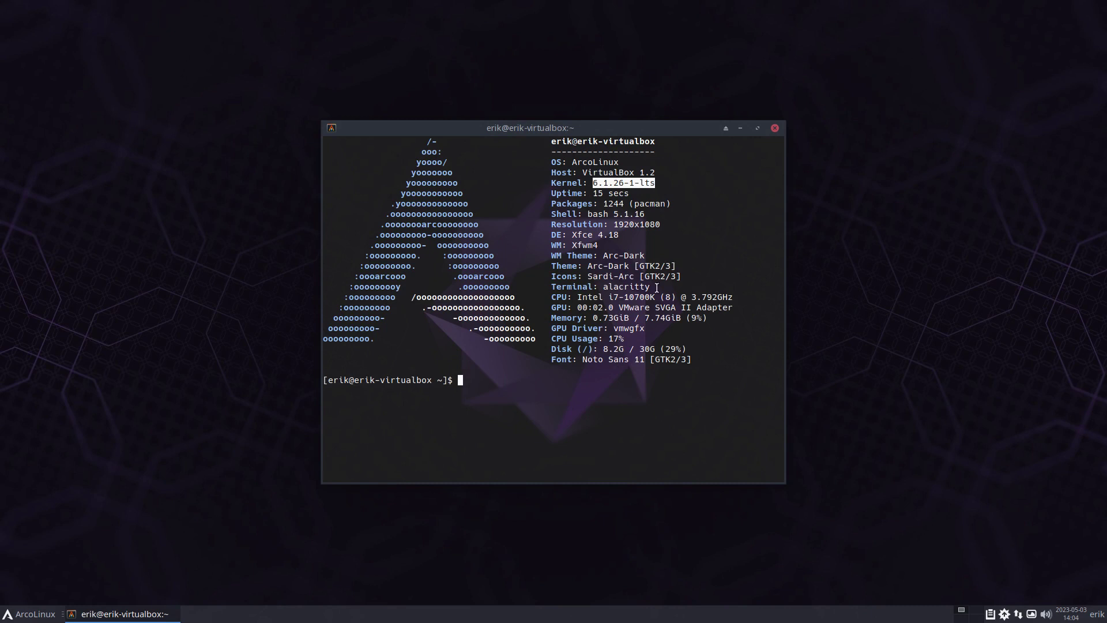
left_click(775, 128)
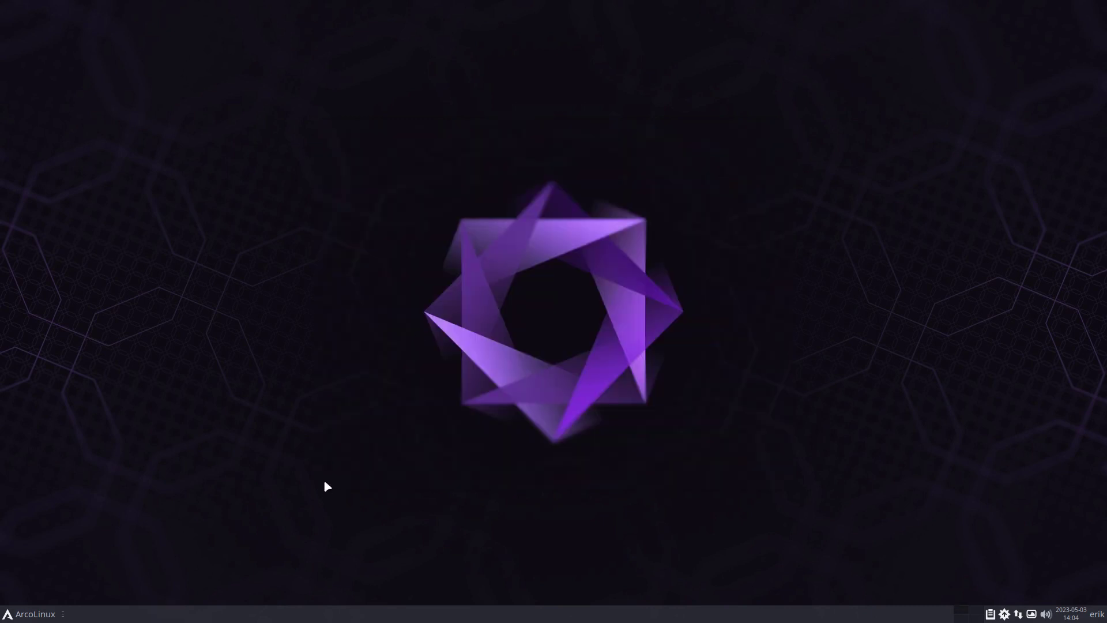
key("super+e")
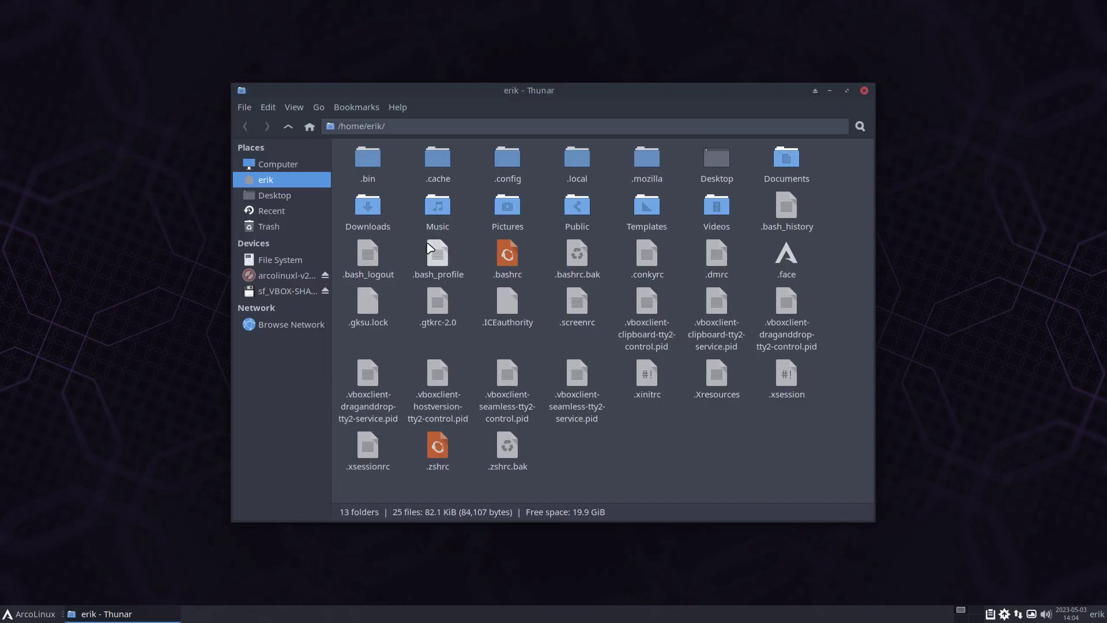
double_click(372, 169)
Step: Open a terminal in the .bin/main/kernels/linux-lts kernel folder
double_click(374, 168)
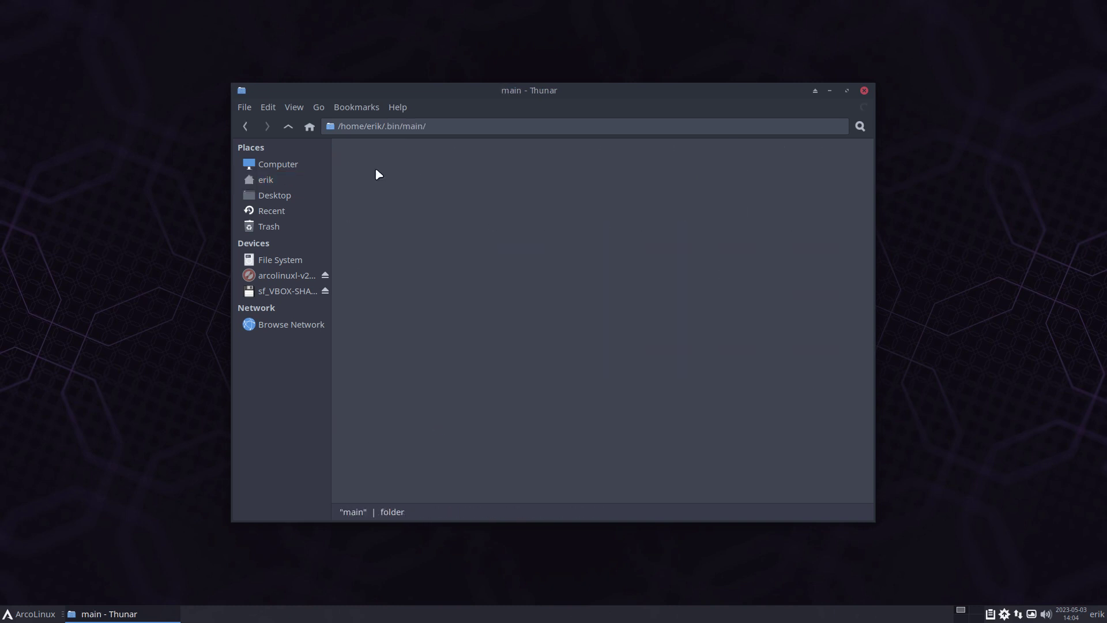
double_click(435, 168)
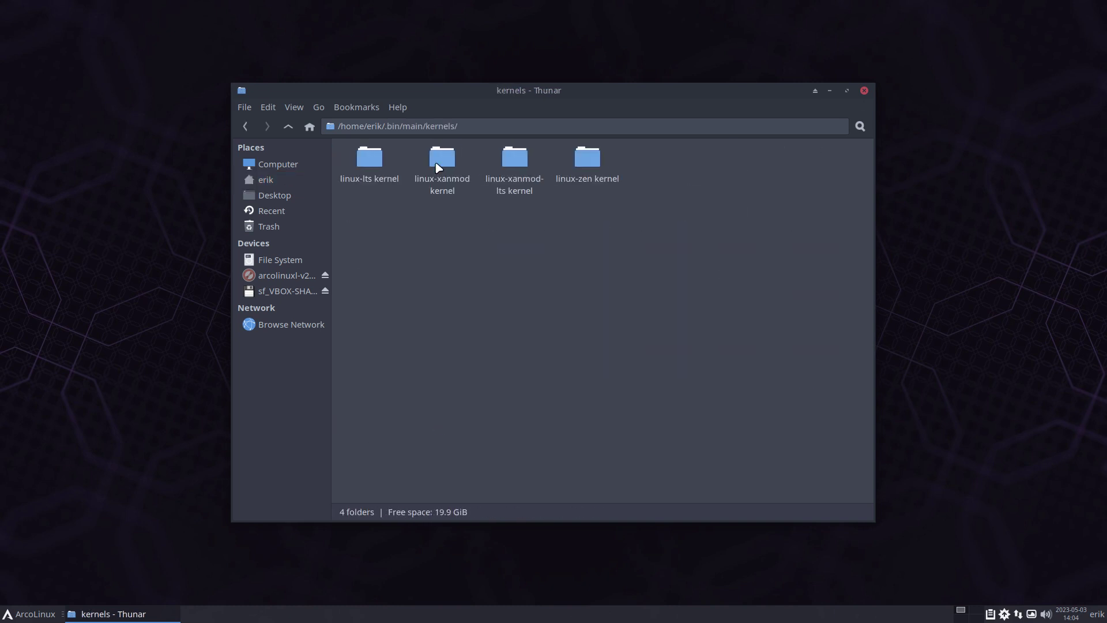
double_click(380, 166)
right_click(410, 218)
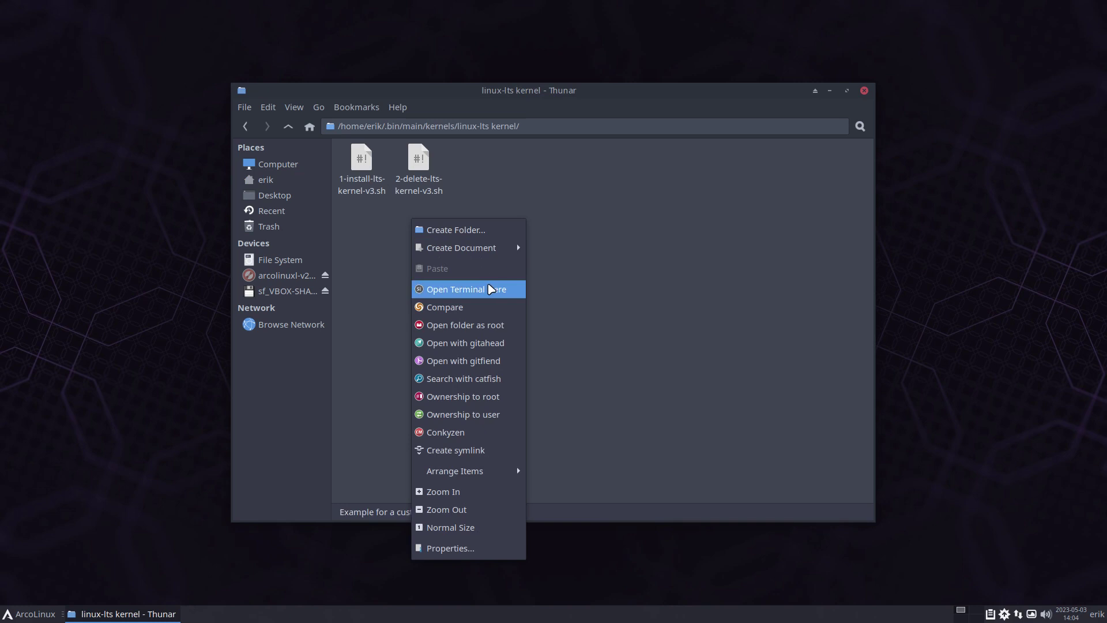
left_click(467, 289)
Step: Run ./2-delete-lts-kernel-v3.sh with the sudo password and move the terminal upper left
type("./2")
key("Tab")
key("Return")
key("Return")
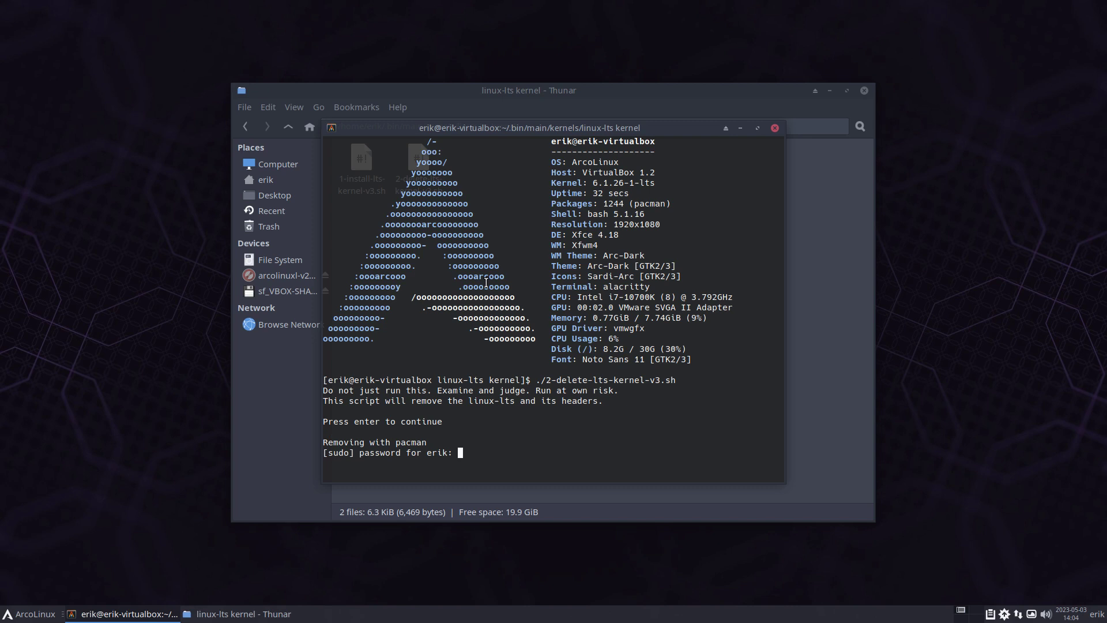
key("Return")
left_click_drag(530, 136, 279, 102)
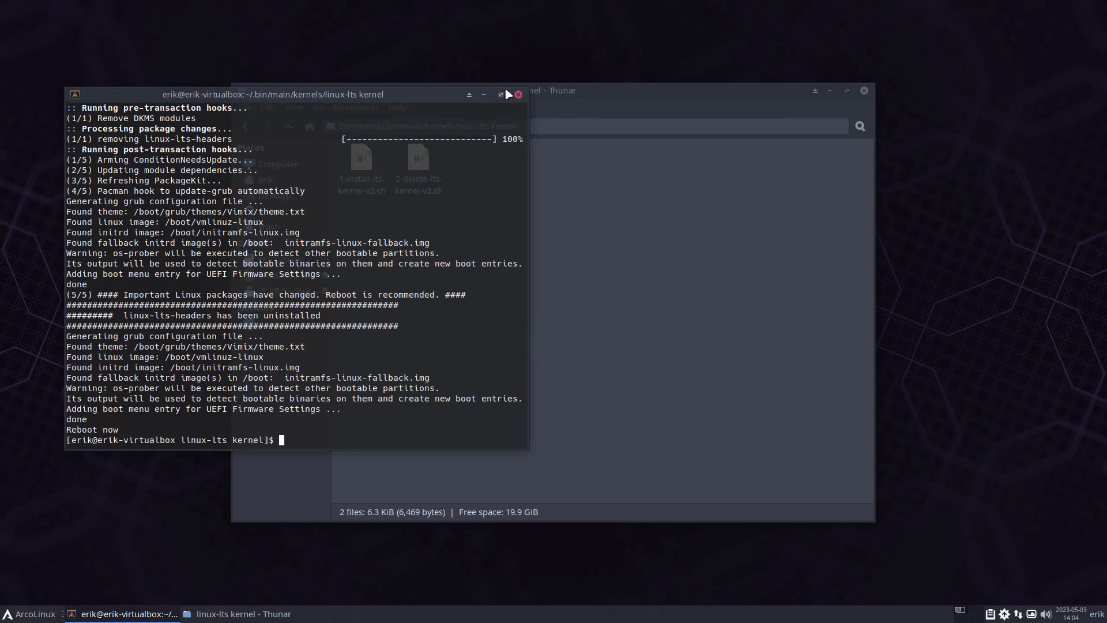
Step: Close the removal terminal and open a new terminal in the linux-xanmod kernel folder
left_click(519, 95)
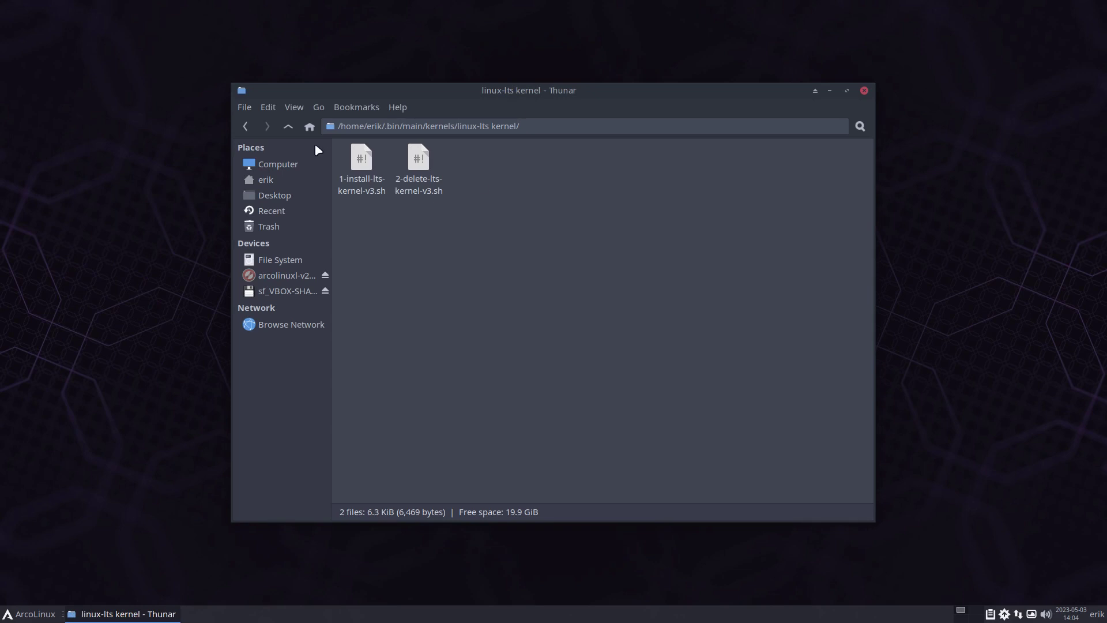
left_click(289, 126)
double_click(452, 167)
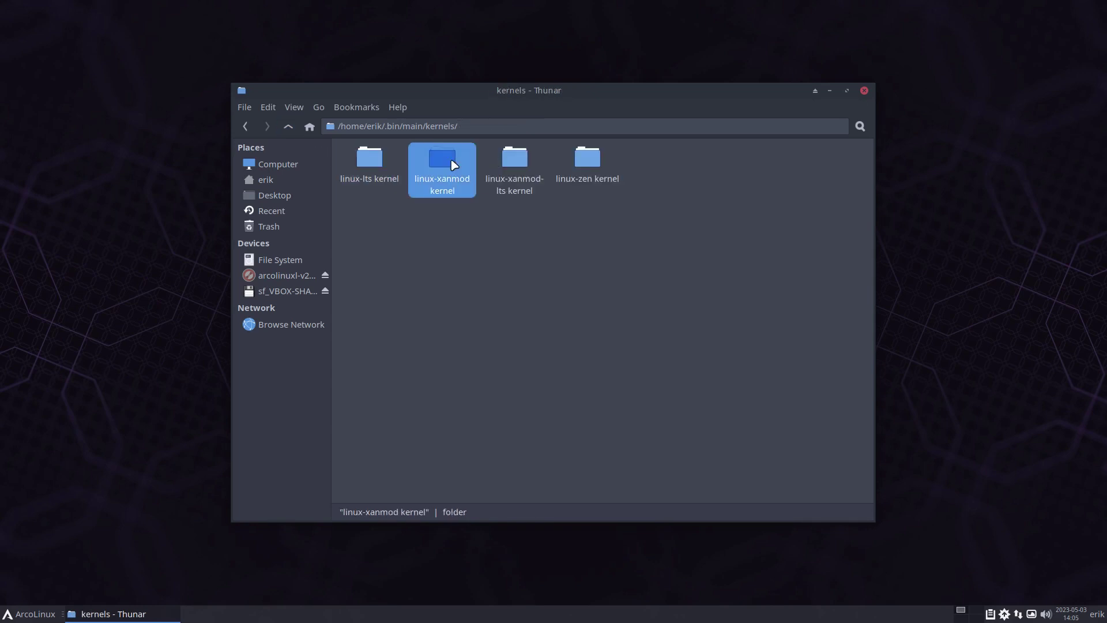
right_click(465, 296)
left_click(507, 334)
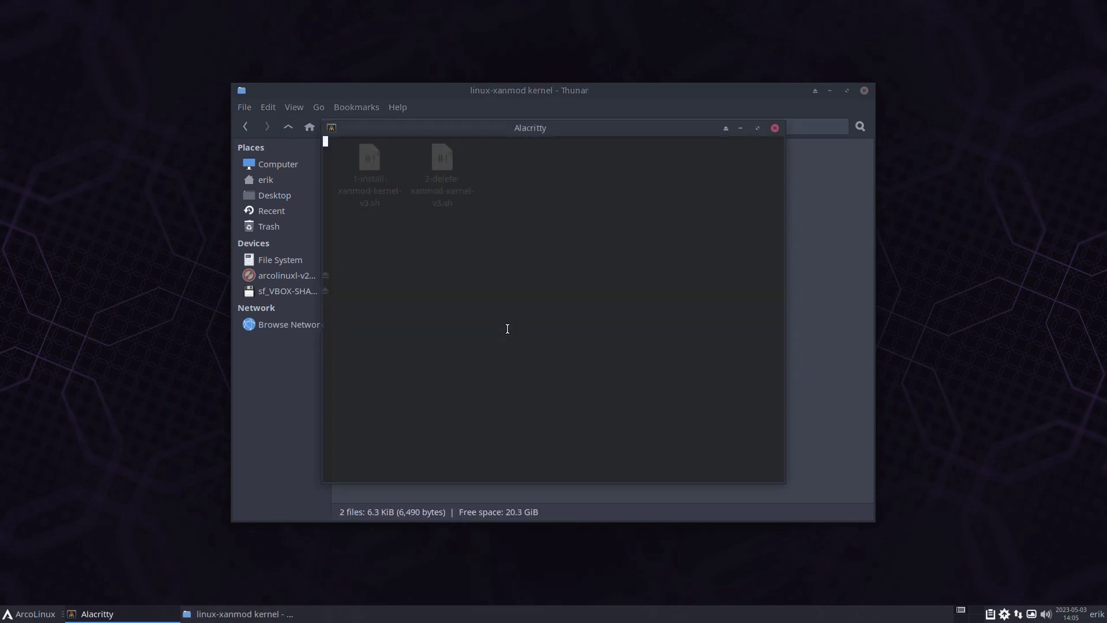
Step: Run ./1-install-xanmod-kernel-v3.sh with the sudo password and arrange the terminal and file manager
type("./1")
key("Tab")
key("Return")
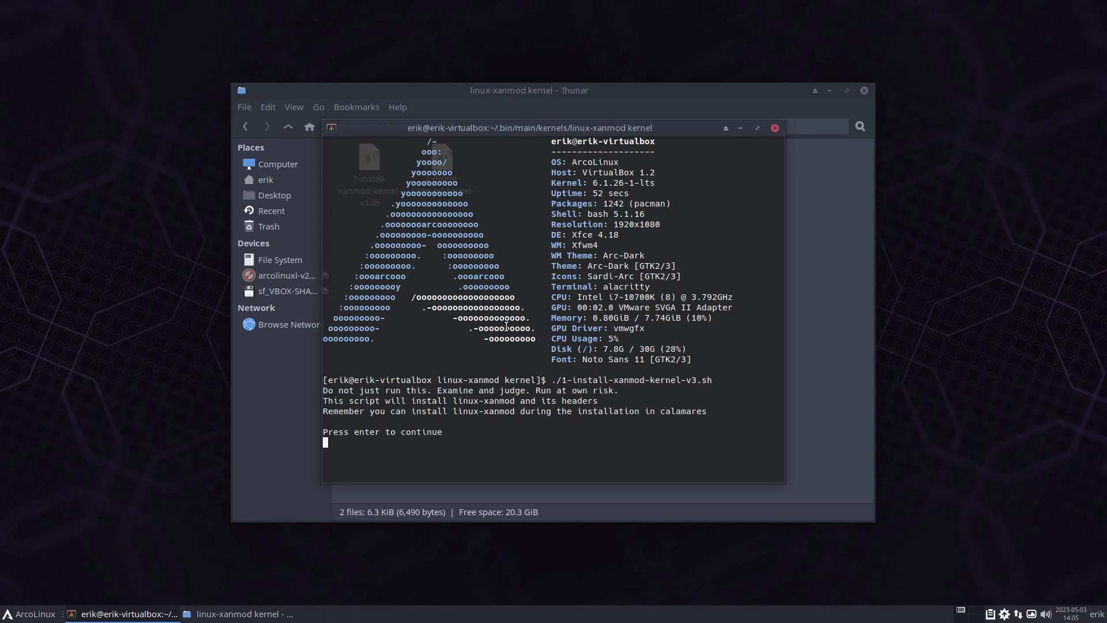
key("Return")
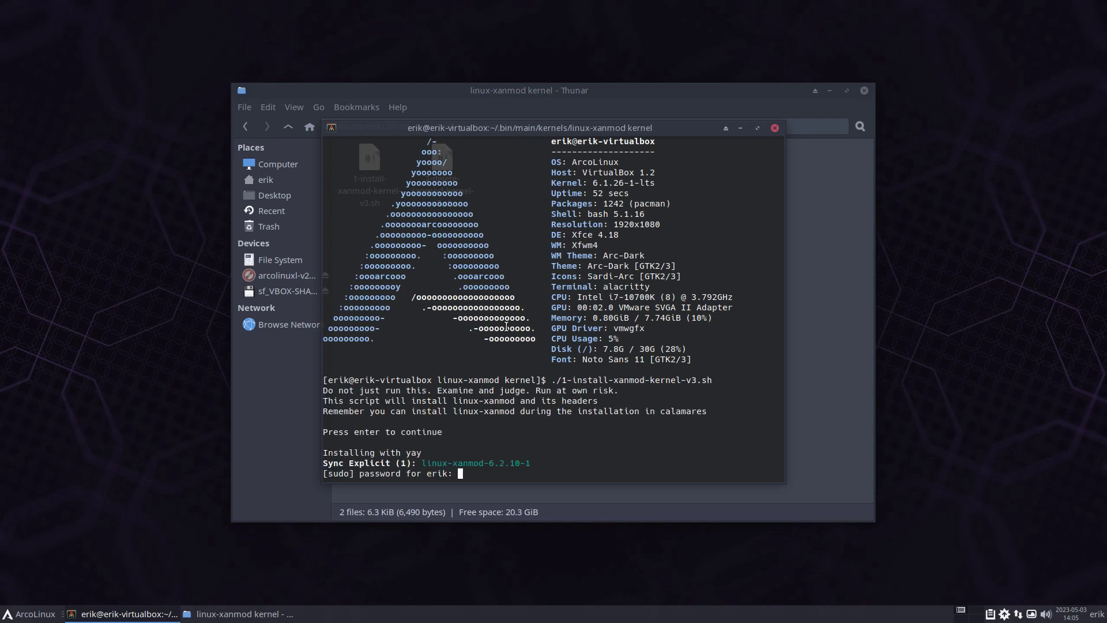
key("Return")
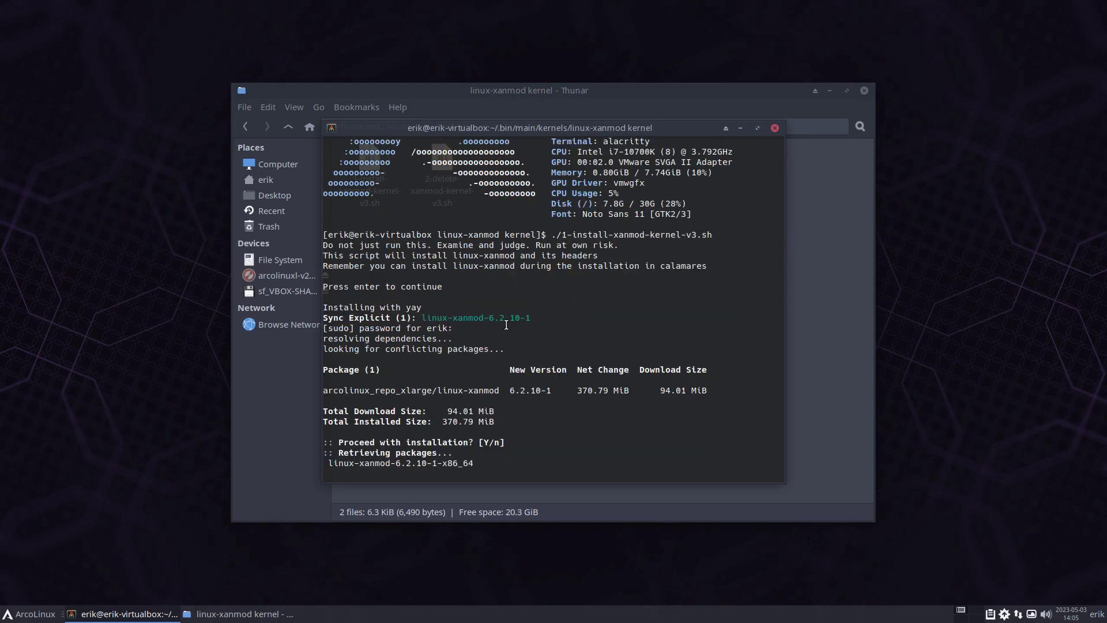
left_click_drag(547, 136, 258, 27)
left_click_drag(574, 86, 693, 90)
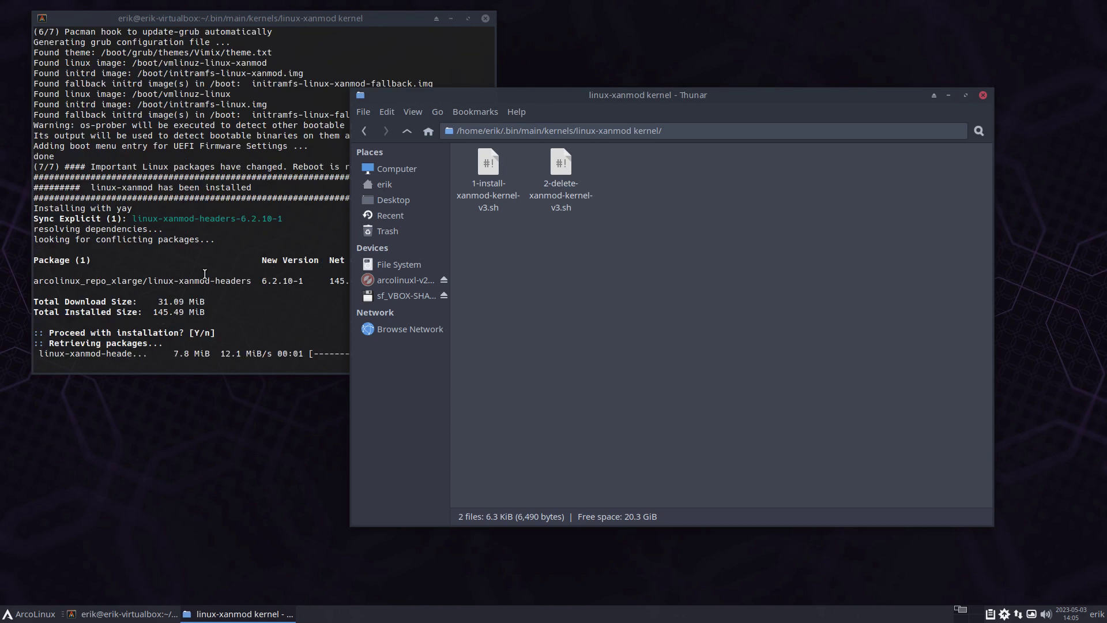
left_click_drag(516, 93, 575, 105)
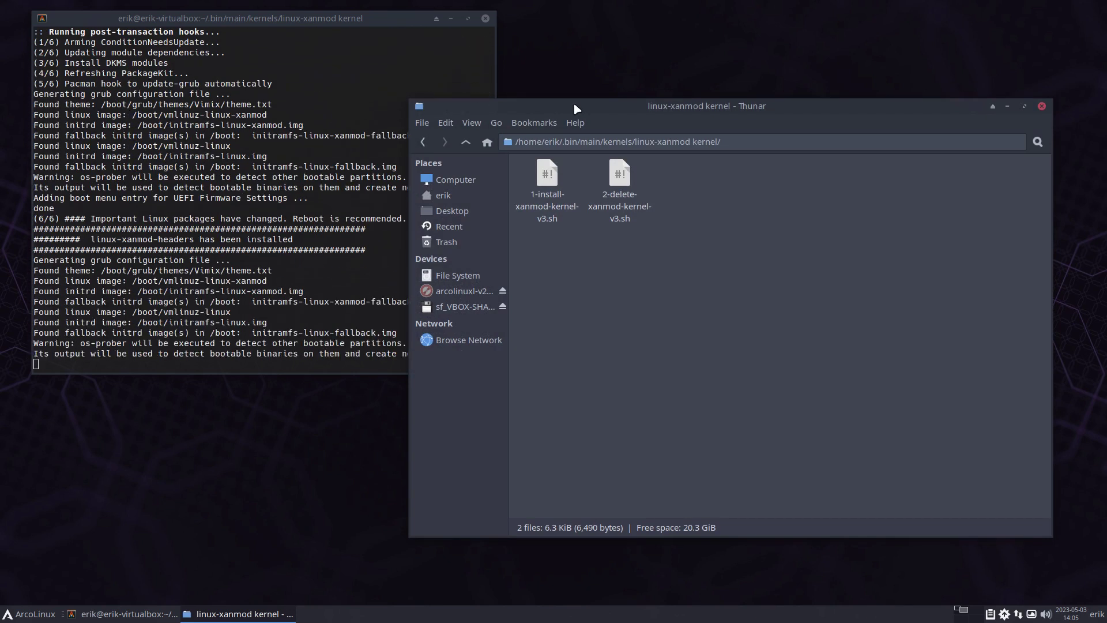
left_click(301, 277)
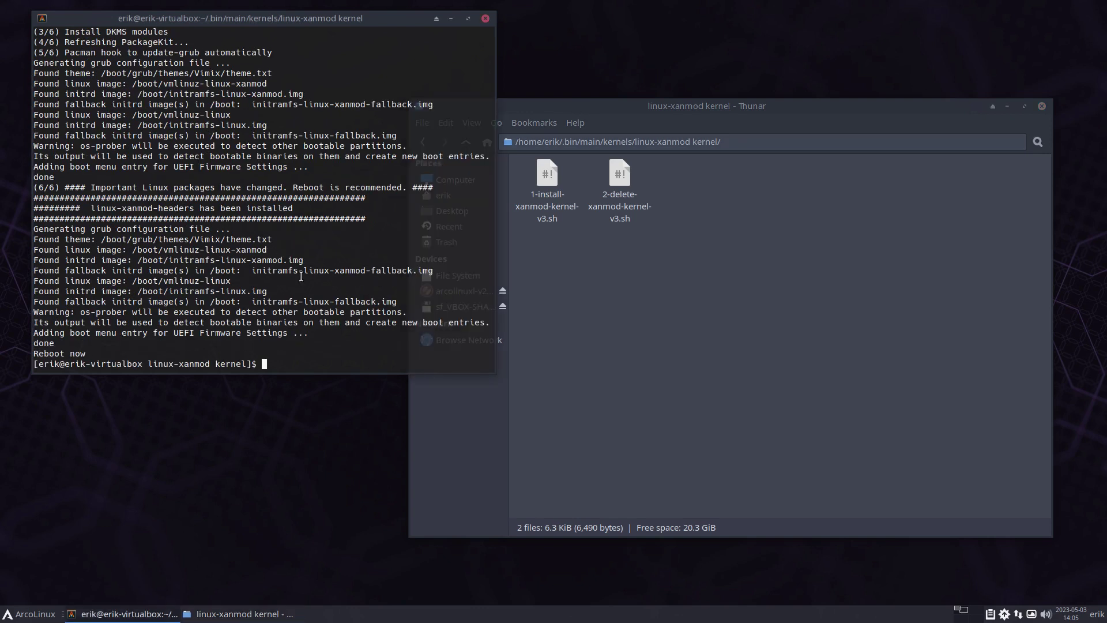
Step: Reboot, leave the GRUB entry editor unchanged, boot ArcoLinux, and open a new terminal
type("reboot")
key("Return")
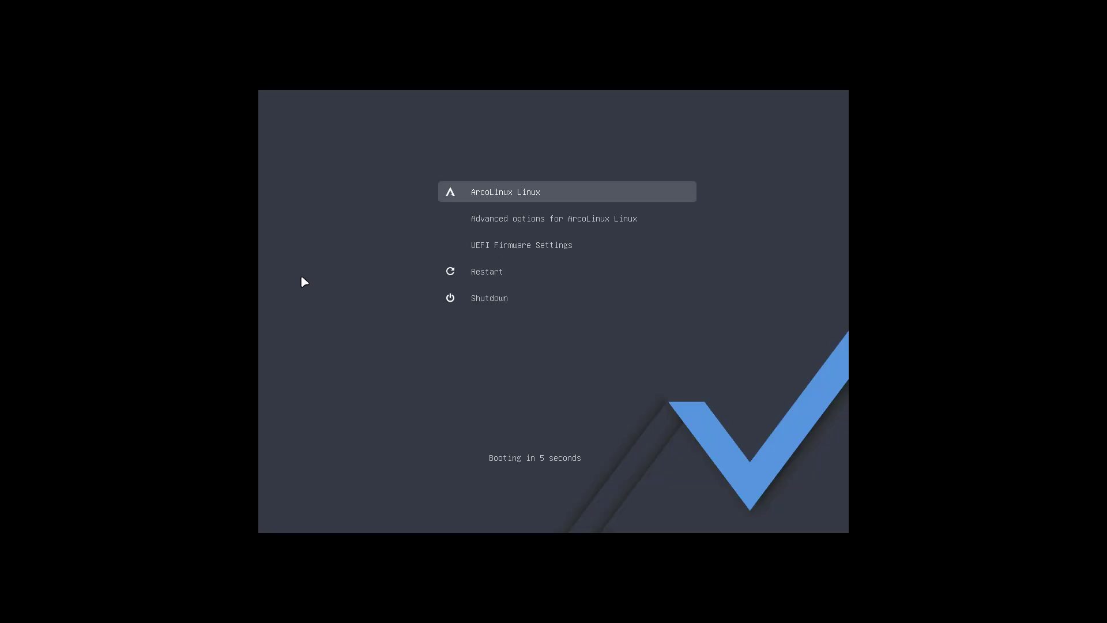
key("e")
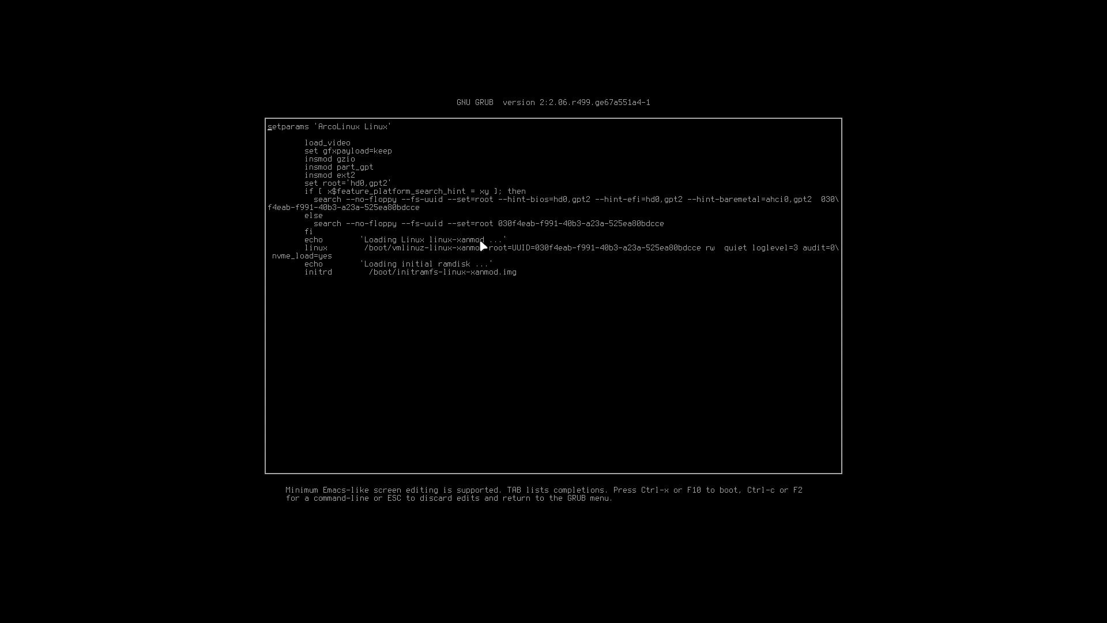
key("Escape")
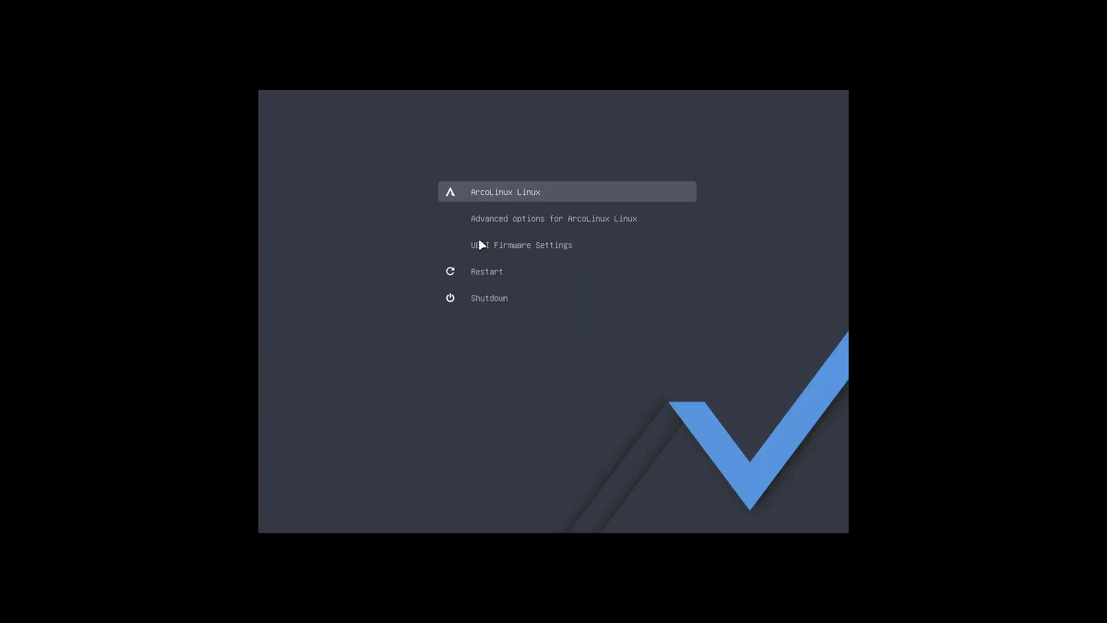
key("Return")
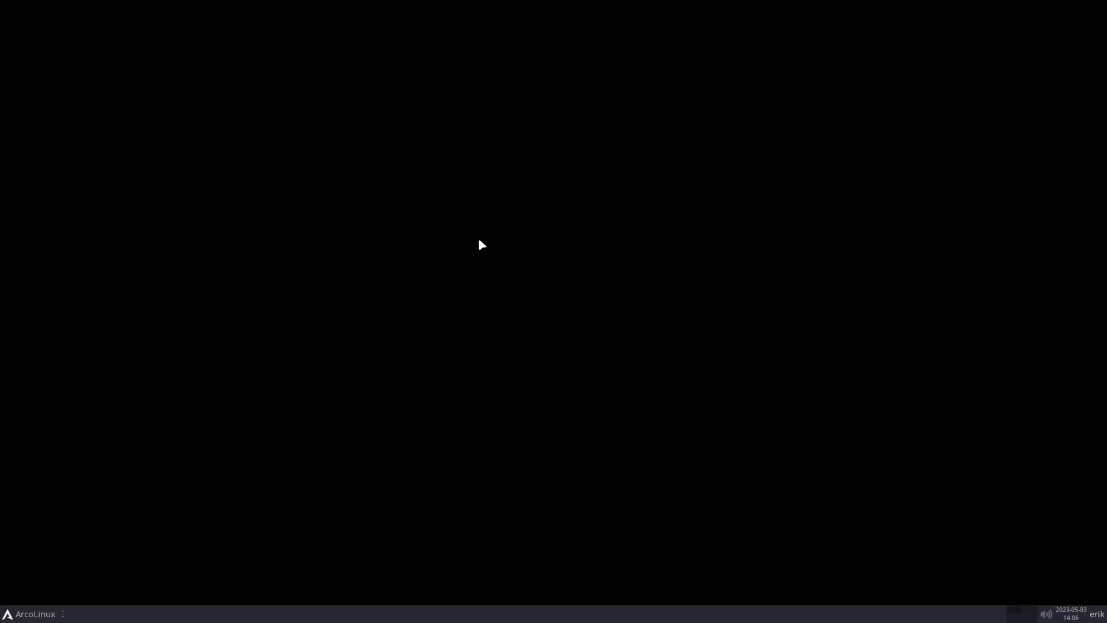
key("super+Return")
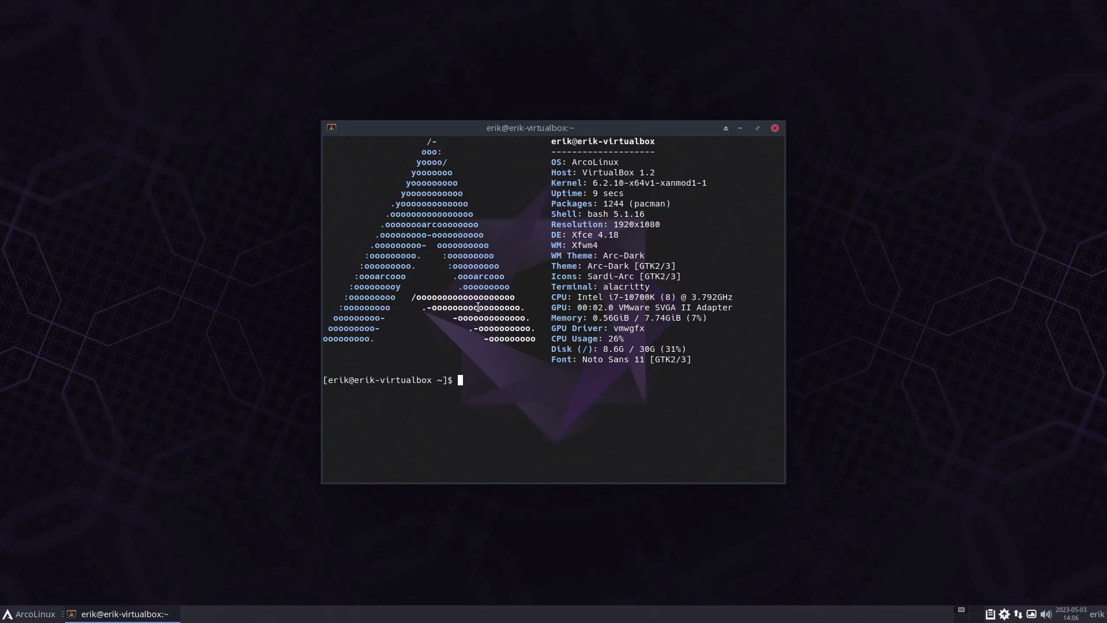
Step: Close the info terminal and open a terminal in ~/.bin/main/kernels/linux-xanmod kernel
key("super+q")
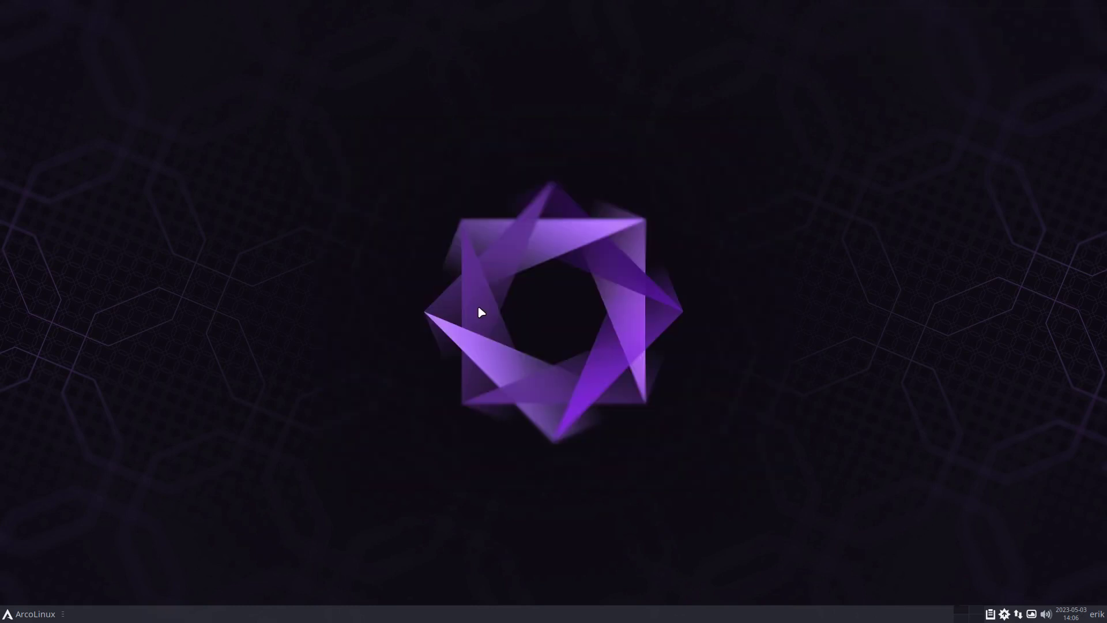
key("super+shift+Return")
double_click(378, 164)
double_click(381, 164)
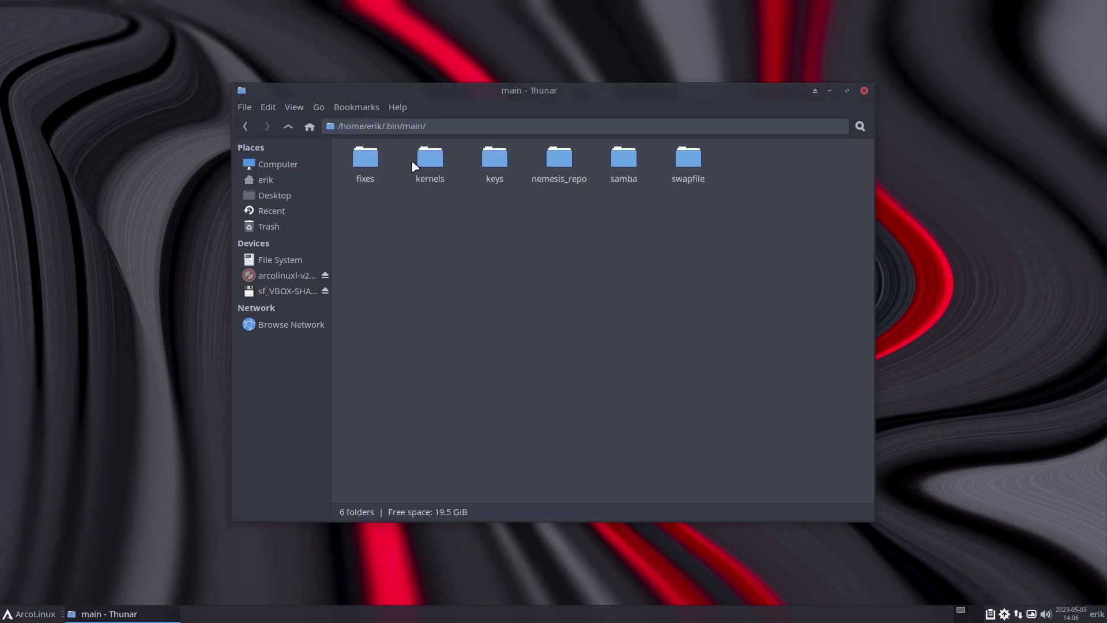
double_click(425, 163)
left_click(454, 164)
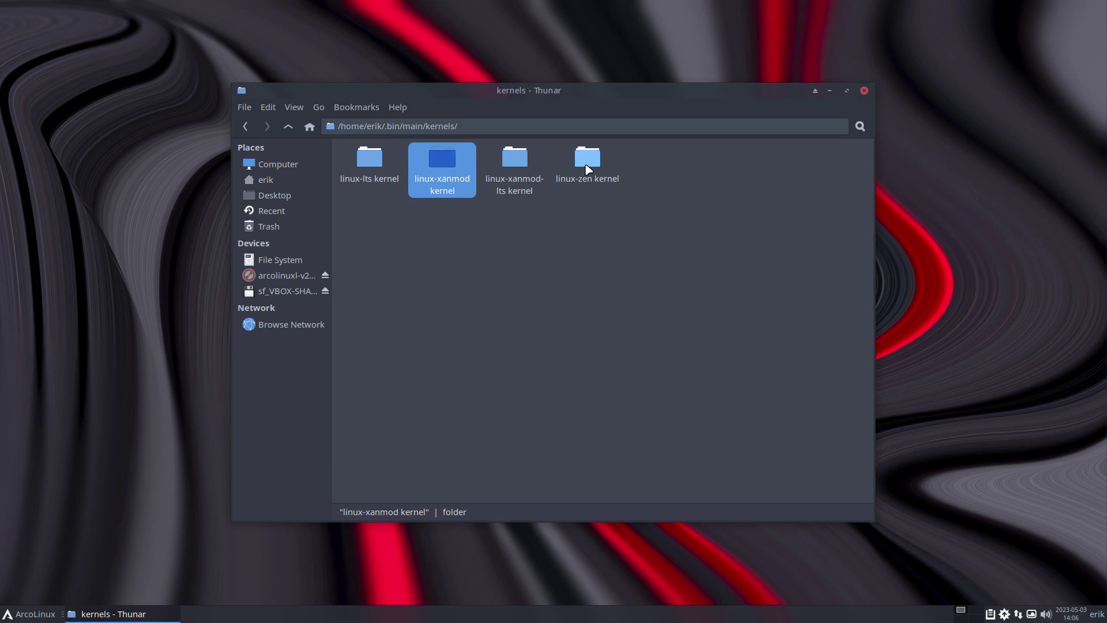
left_click(588, 169)
double_click(452, 176)
right_click(460, 264)
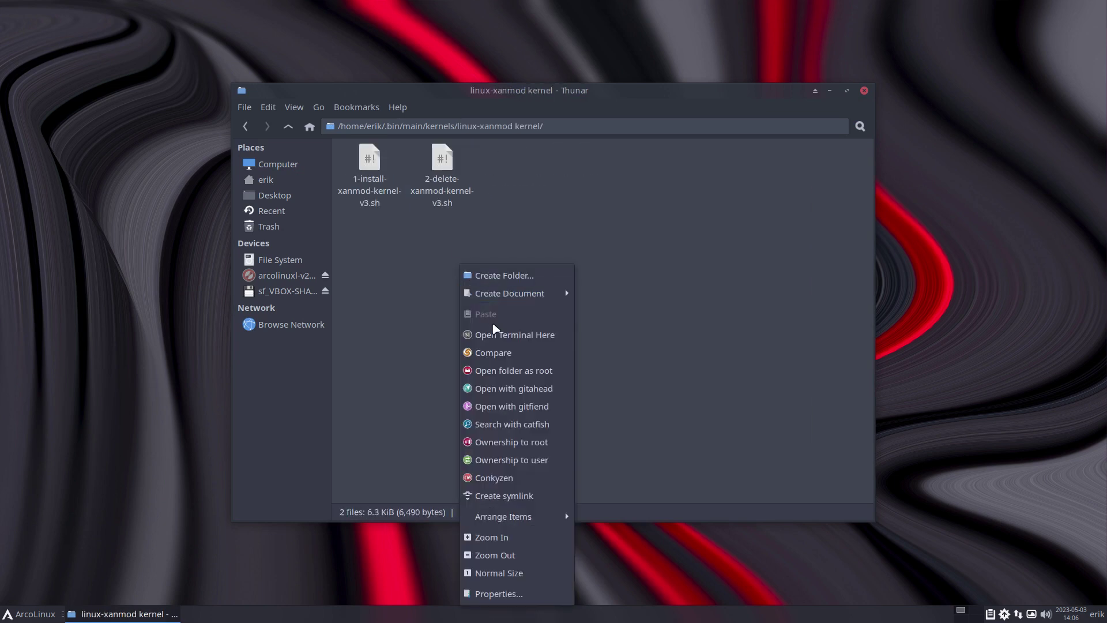
left_click(503, 335)
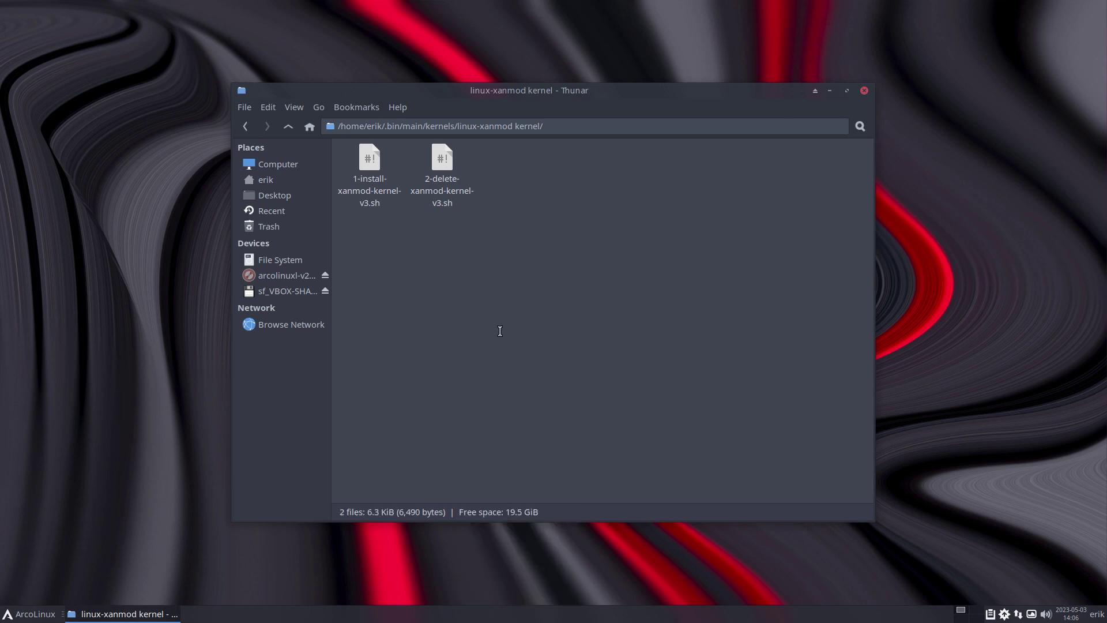
Step: Run ./2-delete-xanmod-kernel-v3.sh, then enlarge the terminal and place Thunar beside it
type("./2-delete-xanmod-kernel-v3.sh")
key("Return")
key("Return")
key("Return")
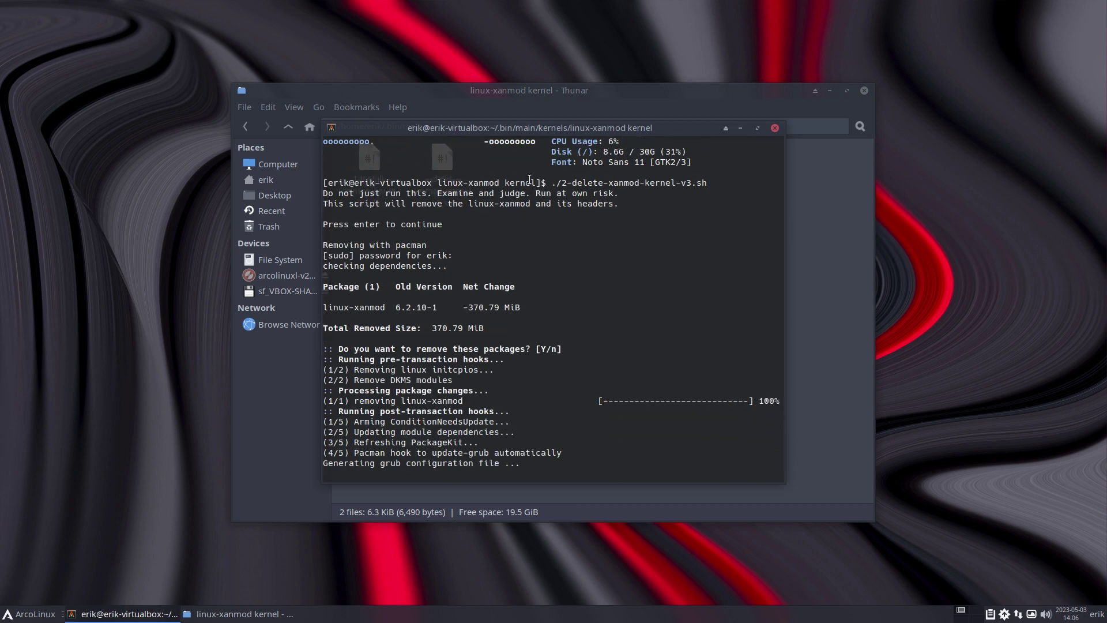
left_click_drag(508, 127, 194, 19)
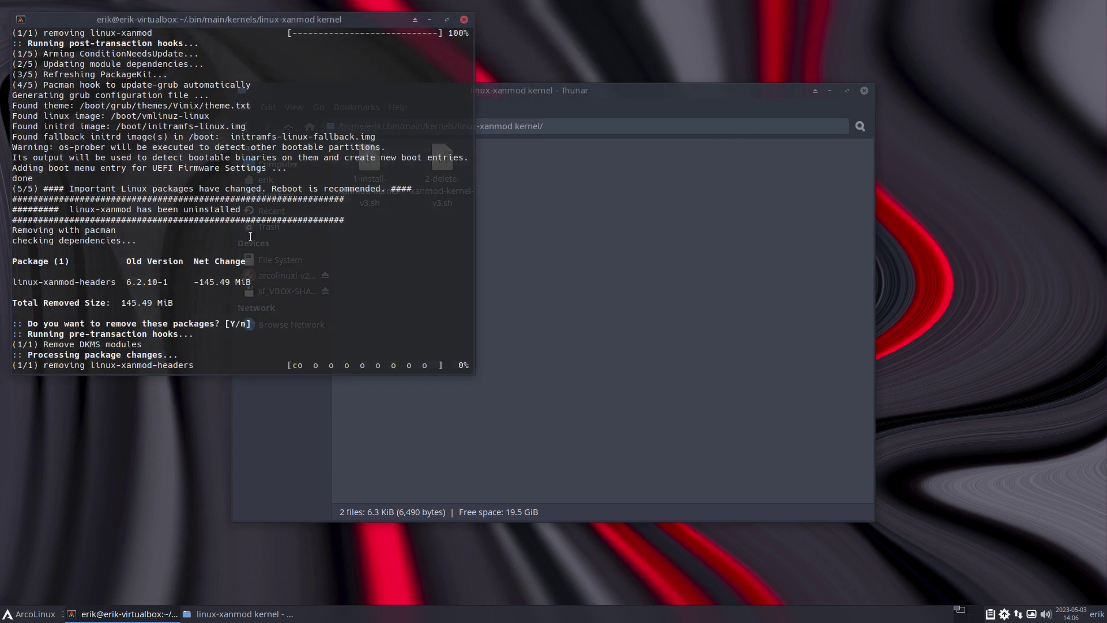
left_click_drag(280, 374, 287, 569)
left_click(551, 397)
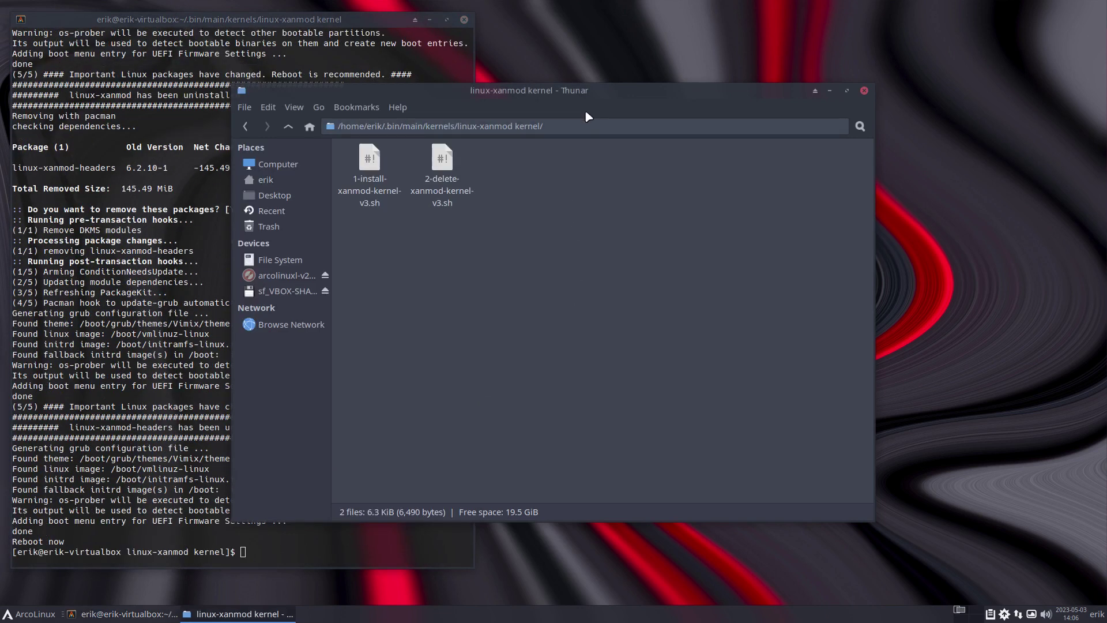
left_click_drag(585, 91, 770, 80)
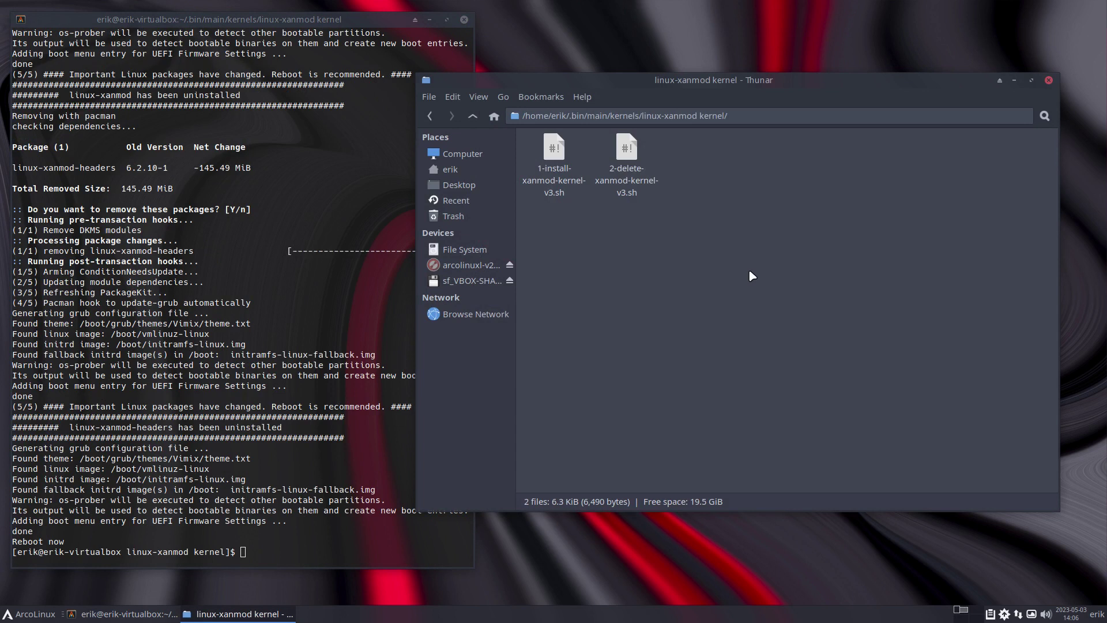
Step: Run ./1-install-xanmod-lts-kernel-v3.sh in the linux-xanmod-lts kernel folder with the sudo password
left_click(473, 116)
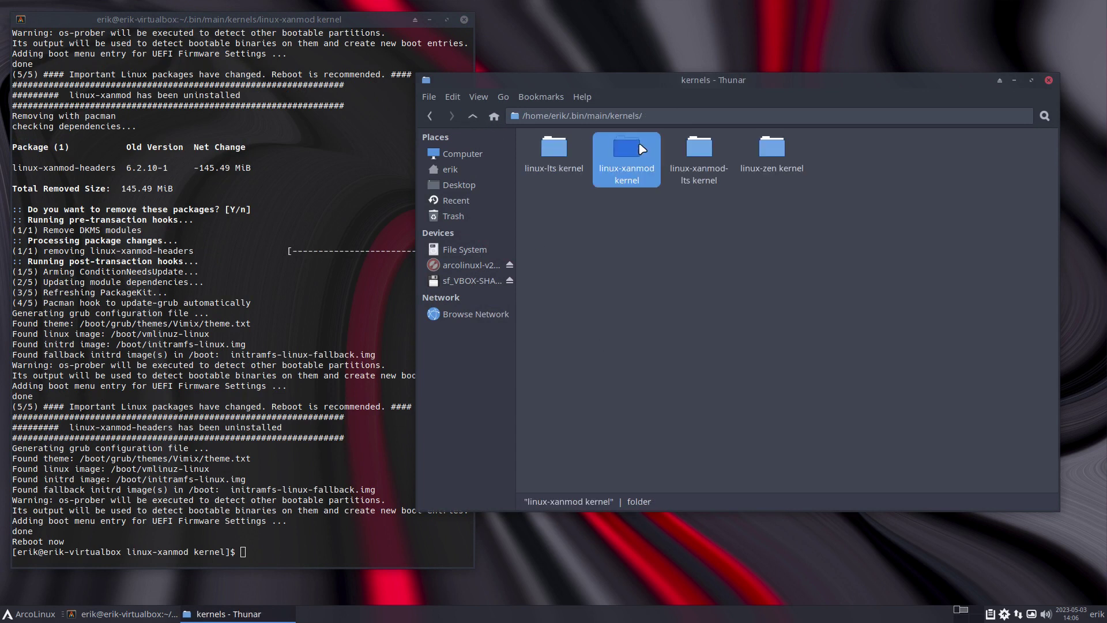
double_click(681, 152)
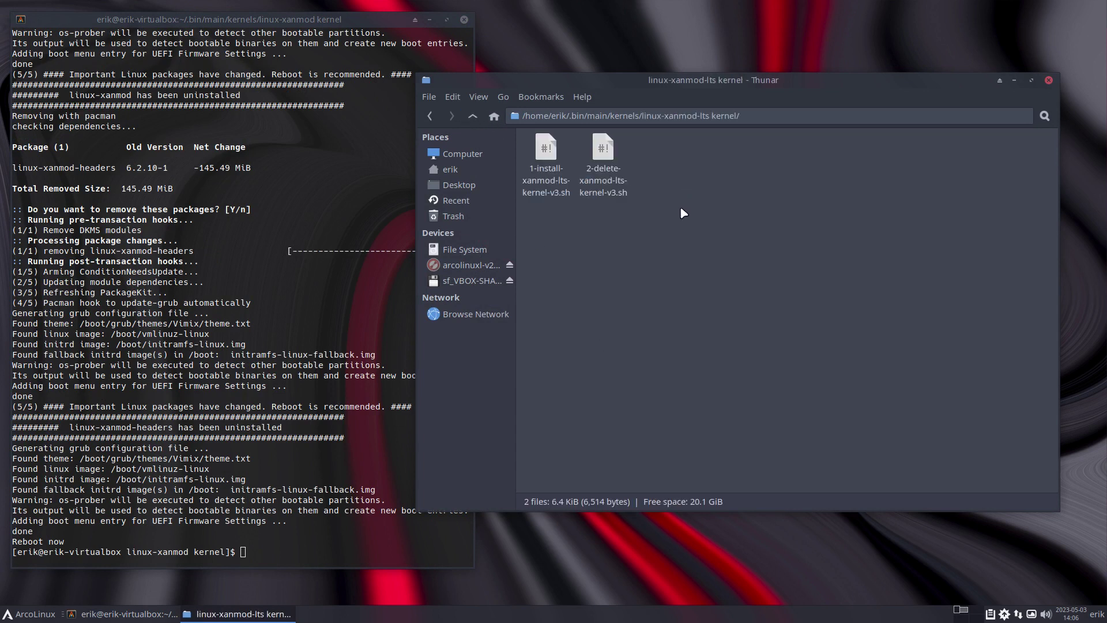
right_click(649, 242)
left_click(696, 312)
type("./1")
key("Tab")
key("Return")
key("Return")
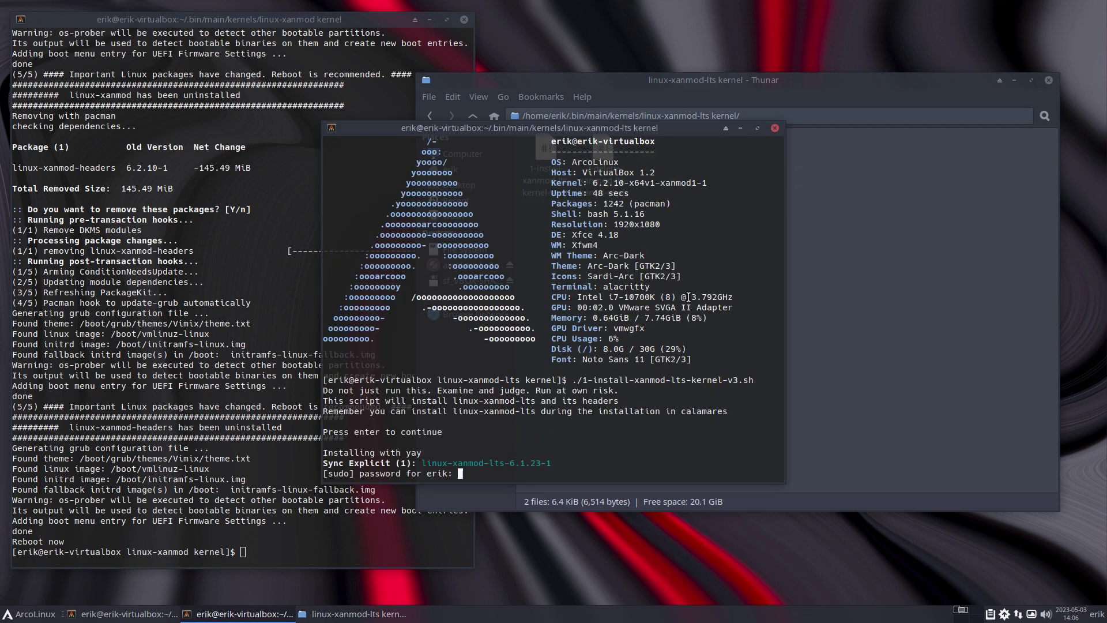
key("Return")
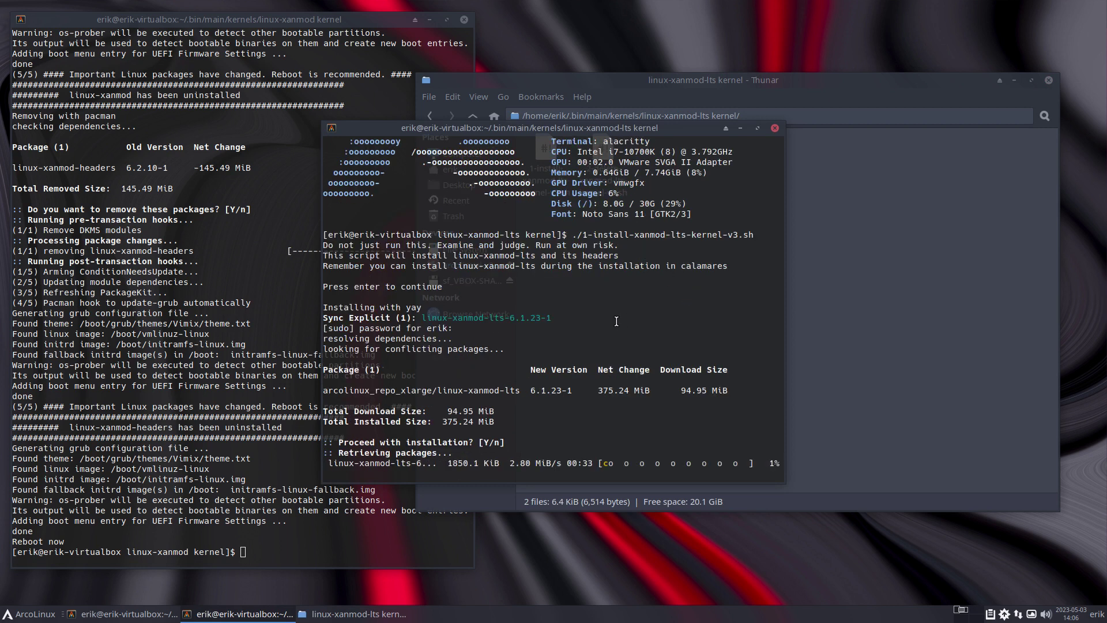
Step: Move the install terminal top-left and take the file manager back up to .bin
left_click_drag(505, 392, 515, 391)
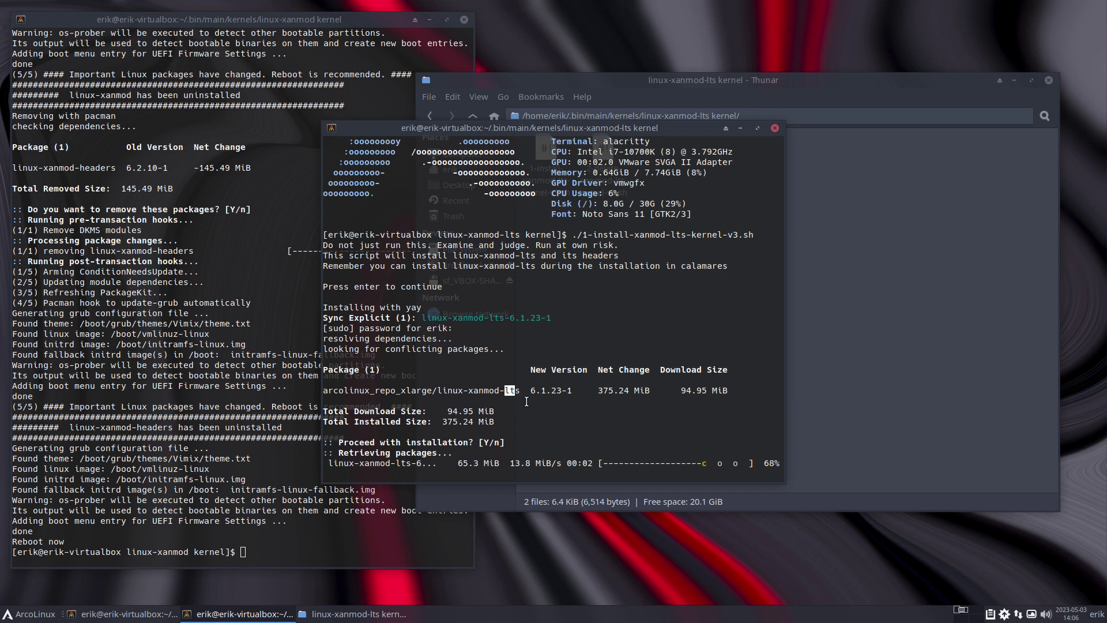
left_click_drag(630, 132, 321, 12)
left_click(582, 96)
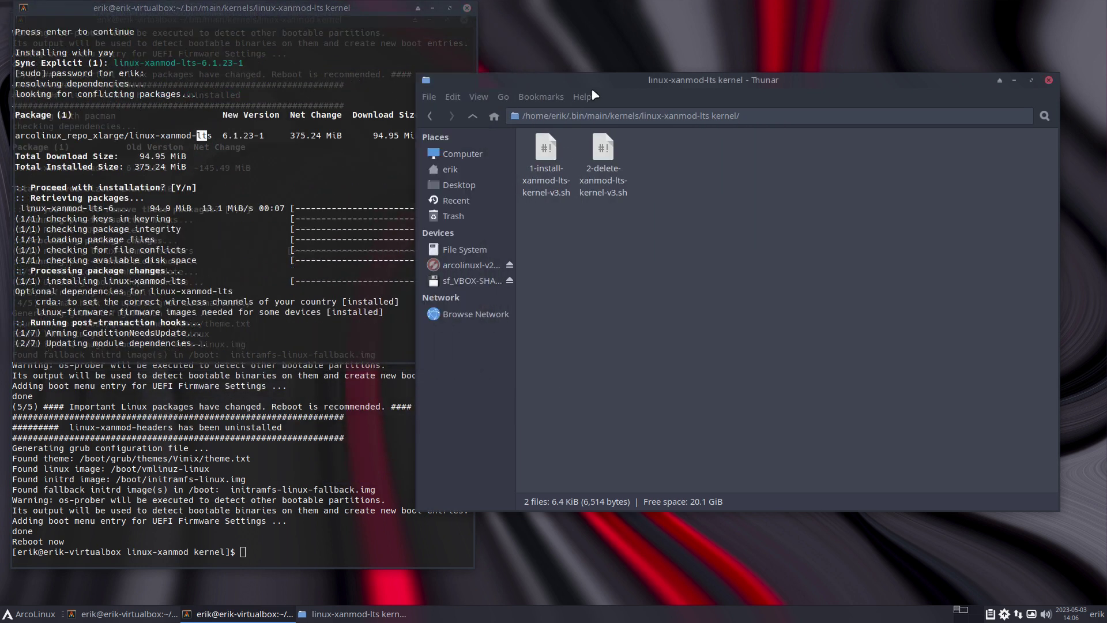
left_click(661, 104)
left_click(473, 120)
left_click(472, 120)
left_click(473, 118)
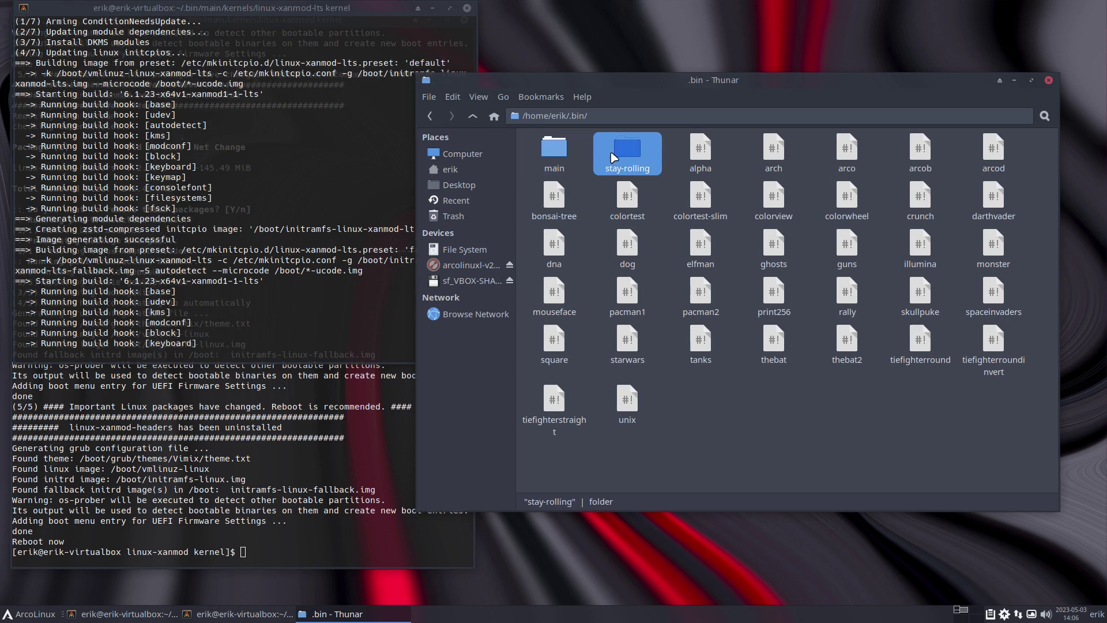
Step: Open a terminal in the .bin folder from Thunar
double_click(566, 149)
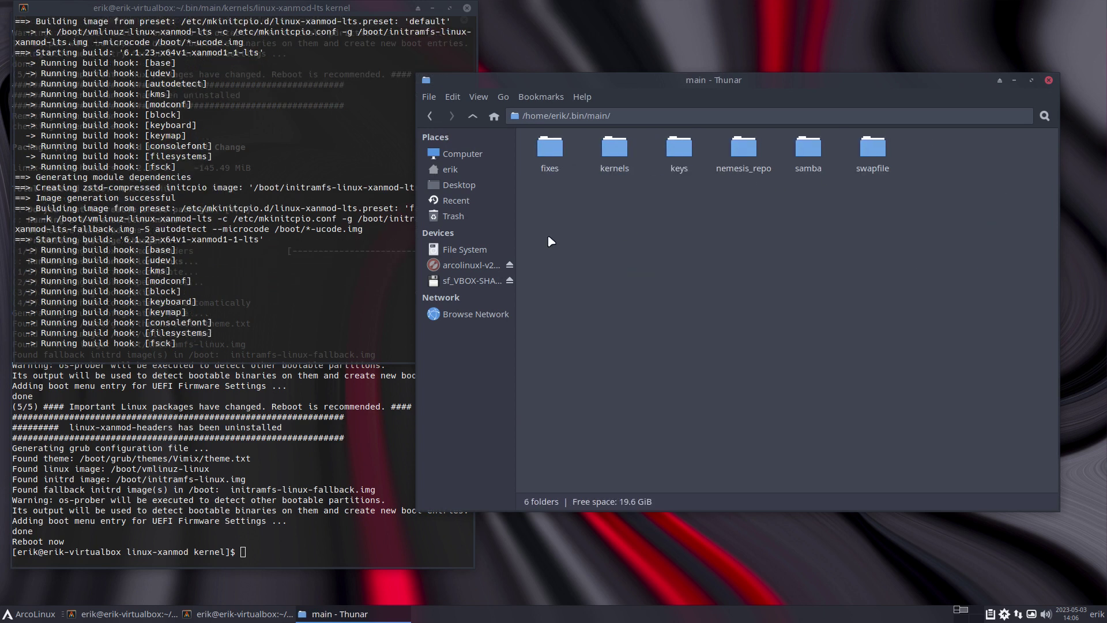
left_click(473, 117)
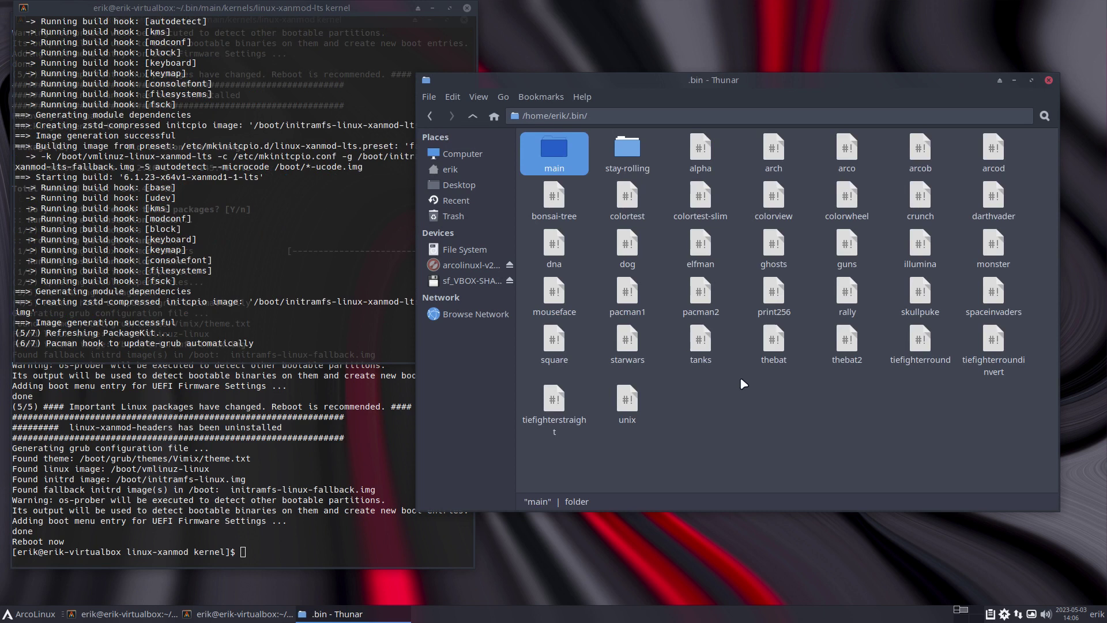
left_click(703, 345)
right_click(756, 437)
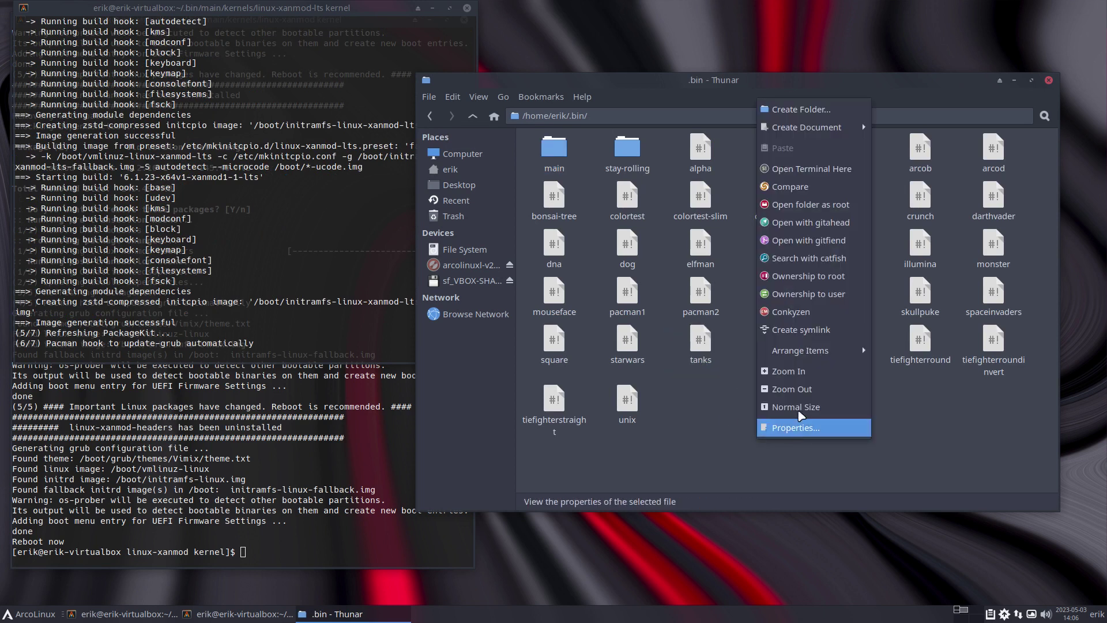
key("Up")
key("Up")
key("Up")
key("Return")
Step: Run the tanks colour script and move its terminal up and right
type("tanks")
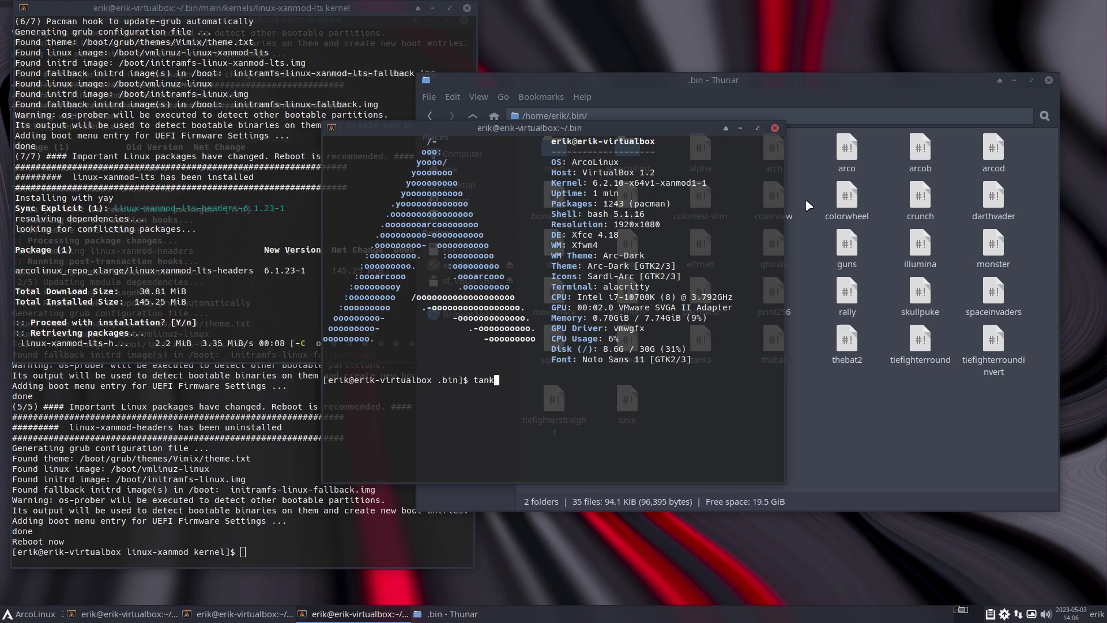
key("Return")
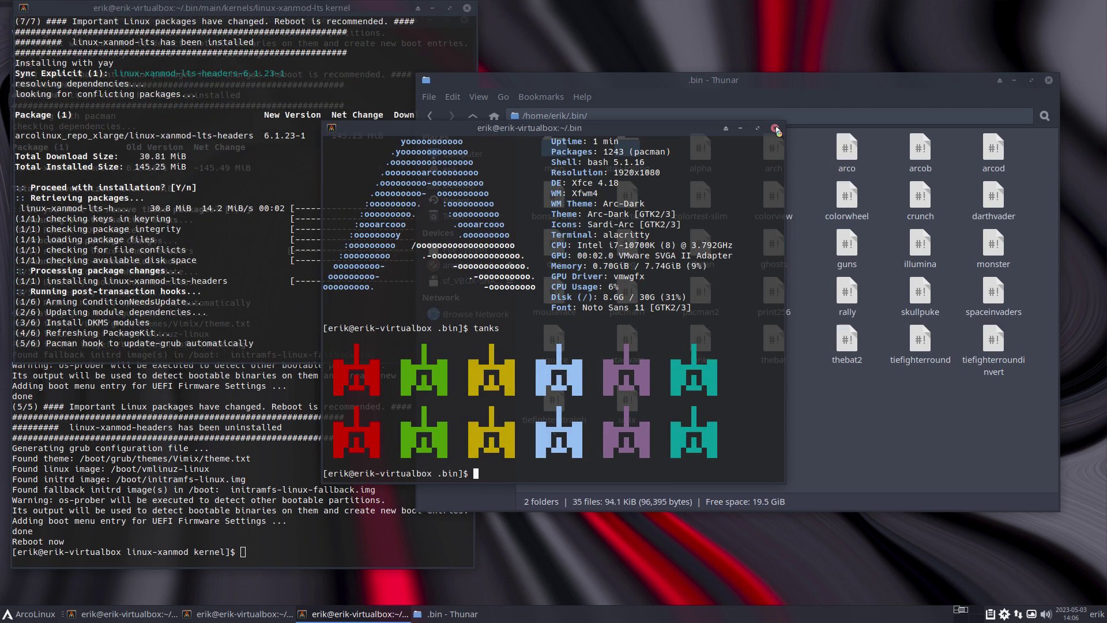
left_click_drag(706, 132, 907, 96)
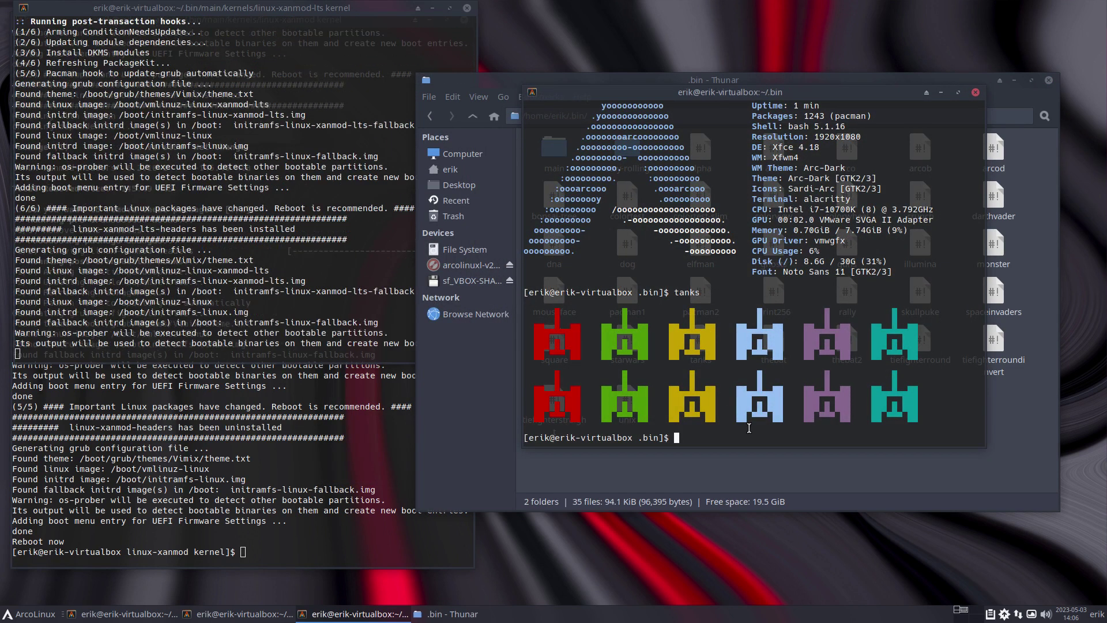
Step: Run the pukeskull colour-art script
type("puk")
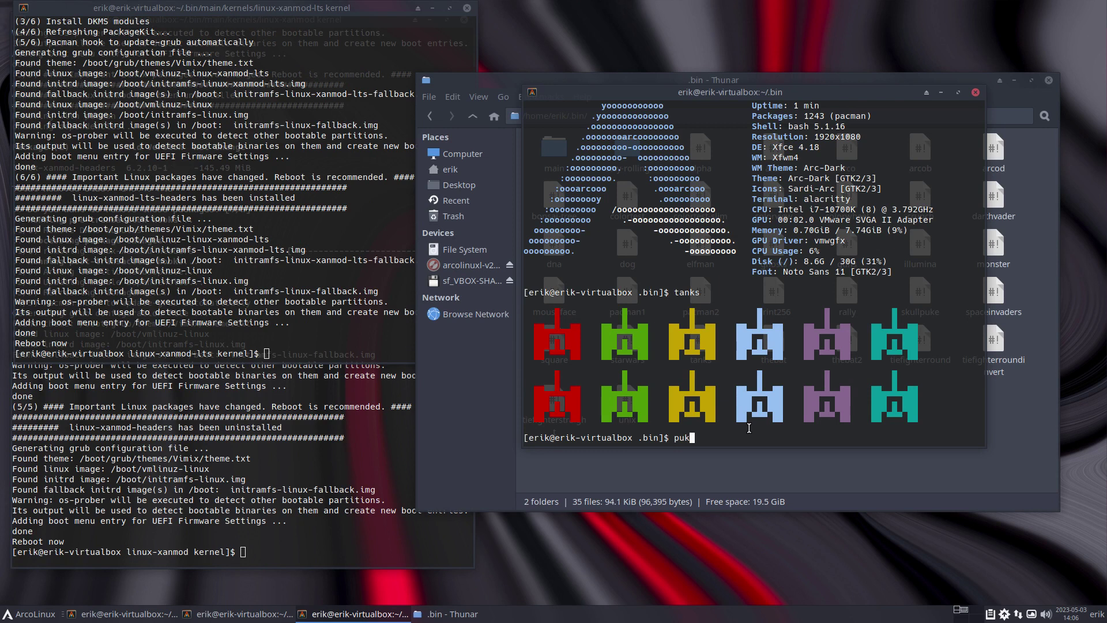
key("Tab")
key("Return")
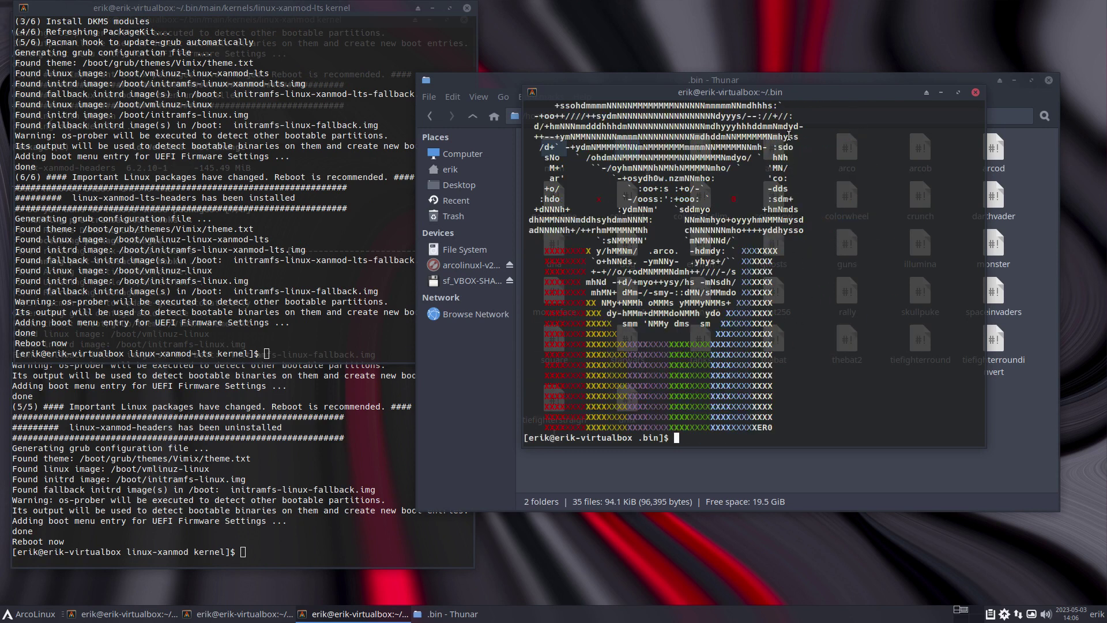
Step: Reboot the virtual machine with the sr alias from the first kernel terminal
left_click_drag(795, 96, 819, 70)
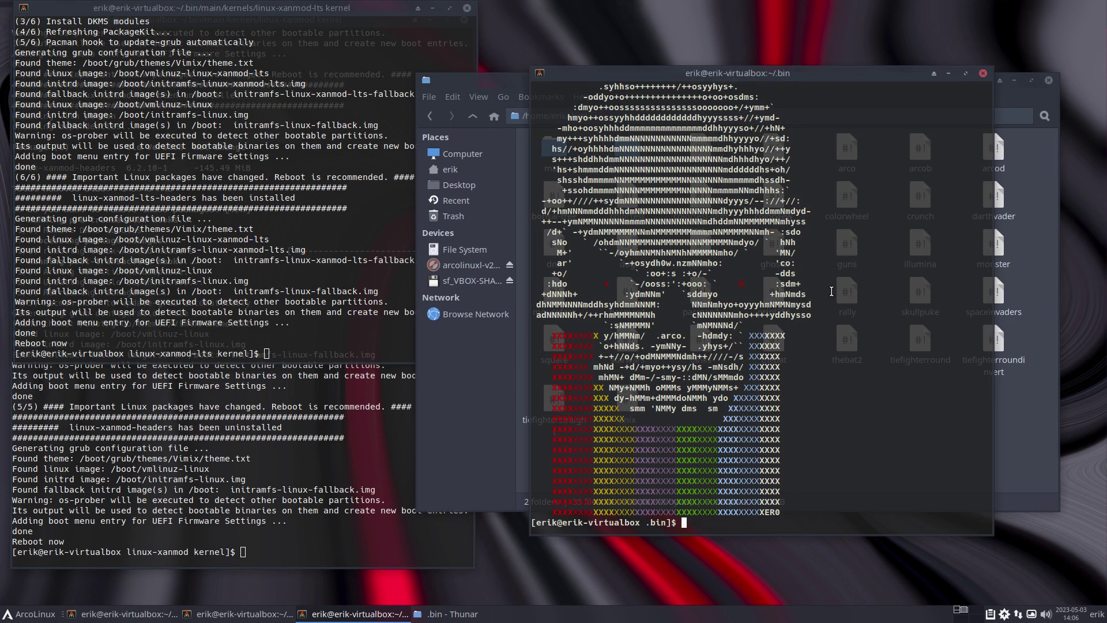
left_click(307, 501)
type("sr")
key("Return")
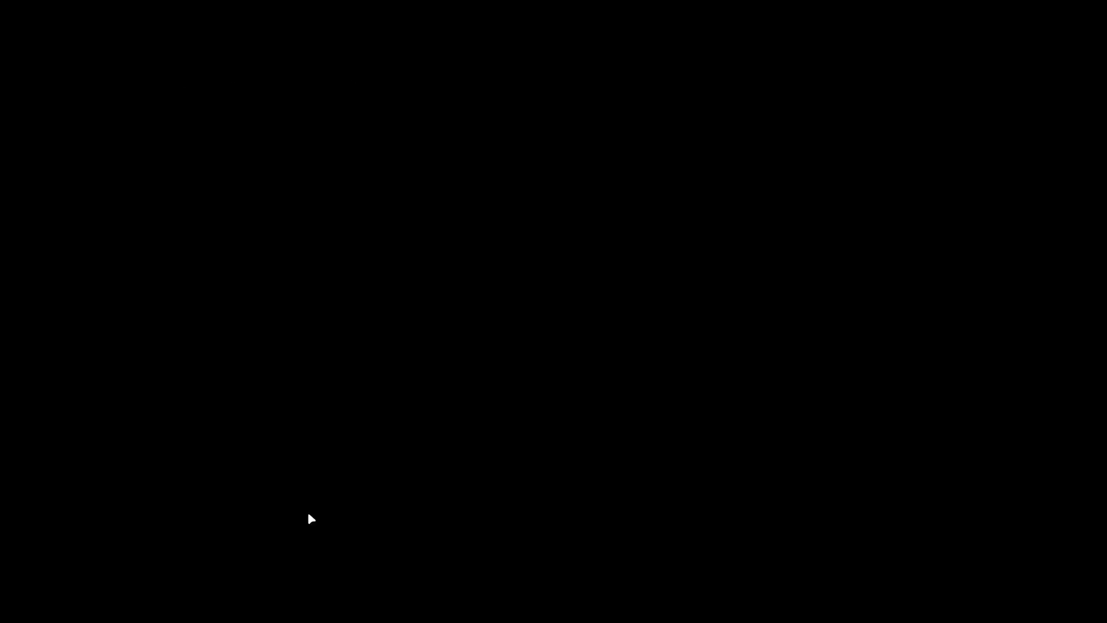
Step: Boot the linux-xanmod-lts entry from the GRUB menu
key("Return")
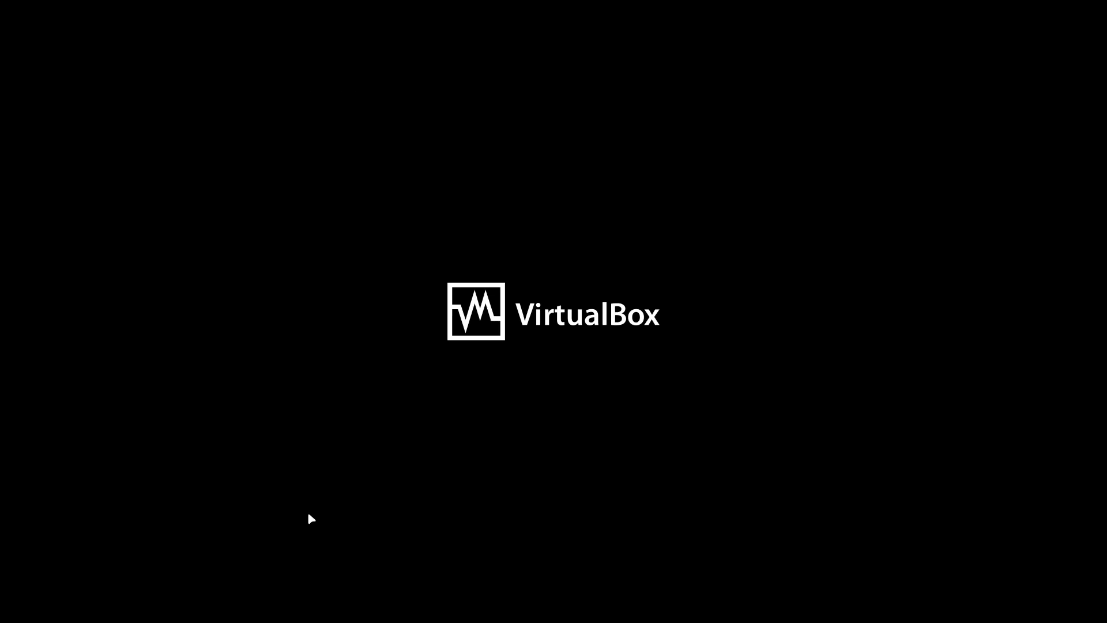